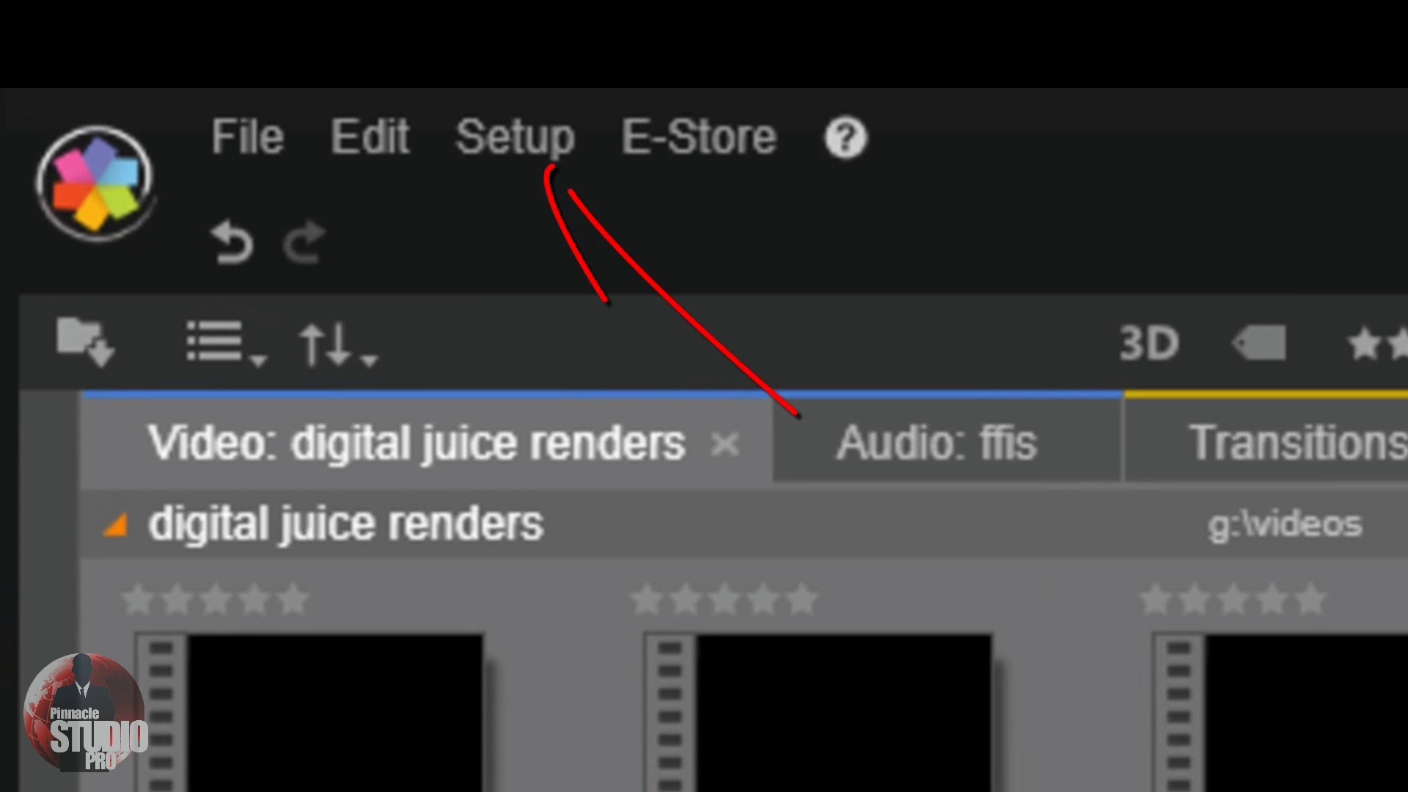
In Control Panel's Project Settings, make NTSC Widescreen the default video standard for new projects.
click(503, 130)
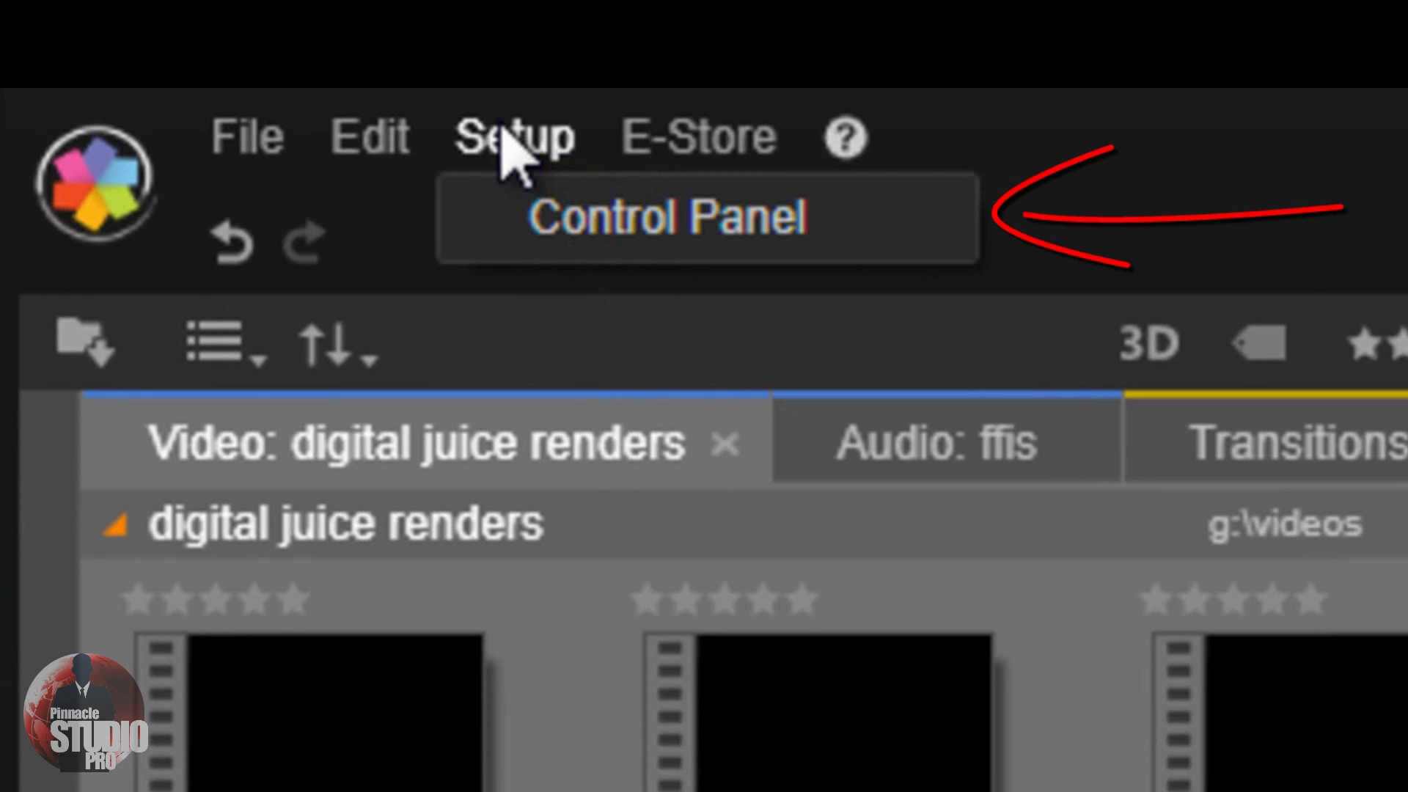
click(618, 220)
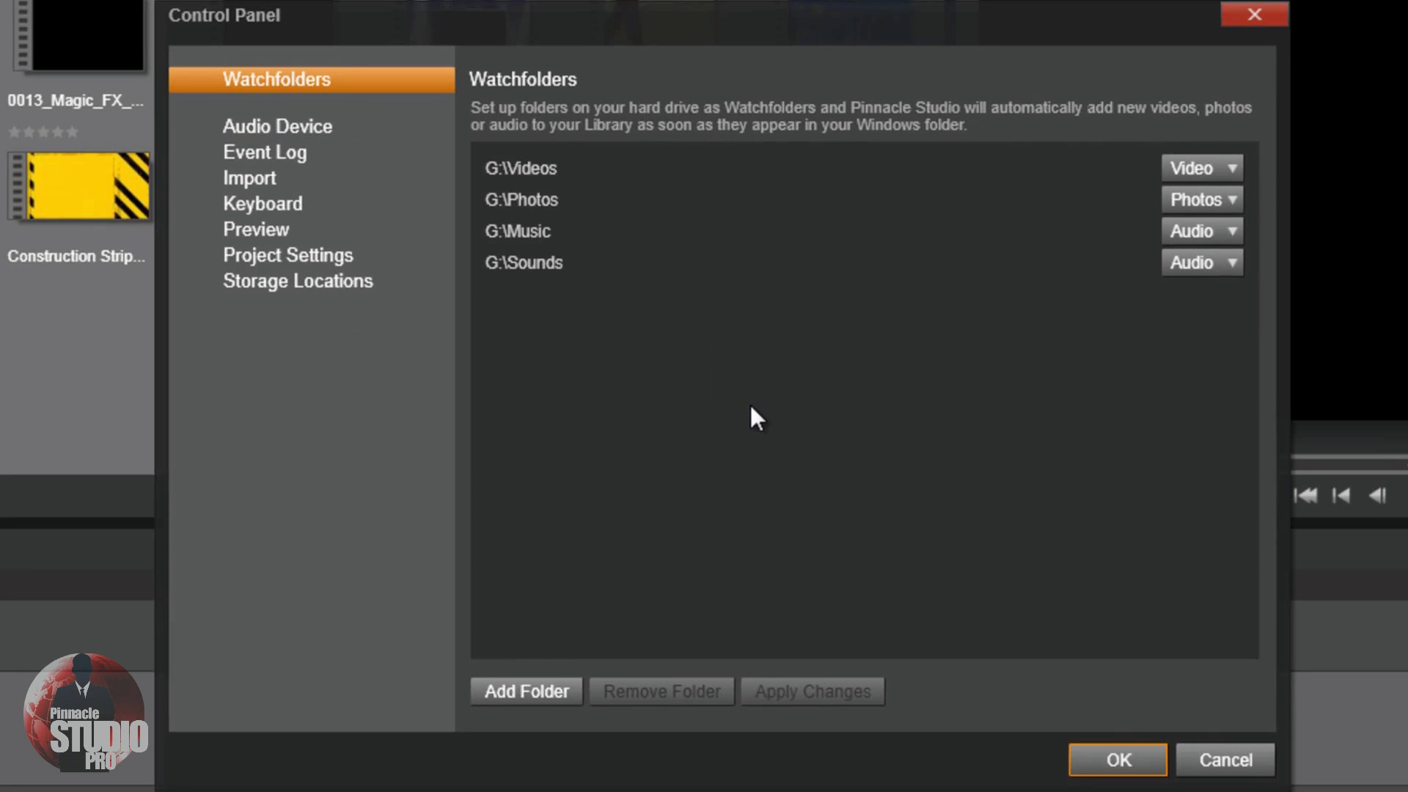
click(305, 253)
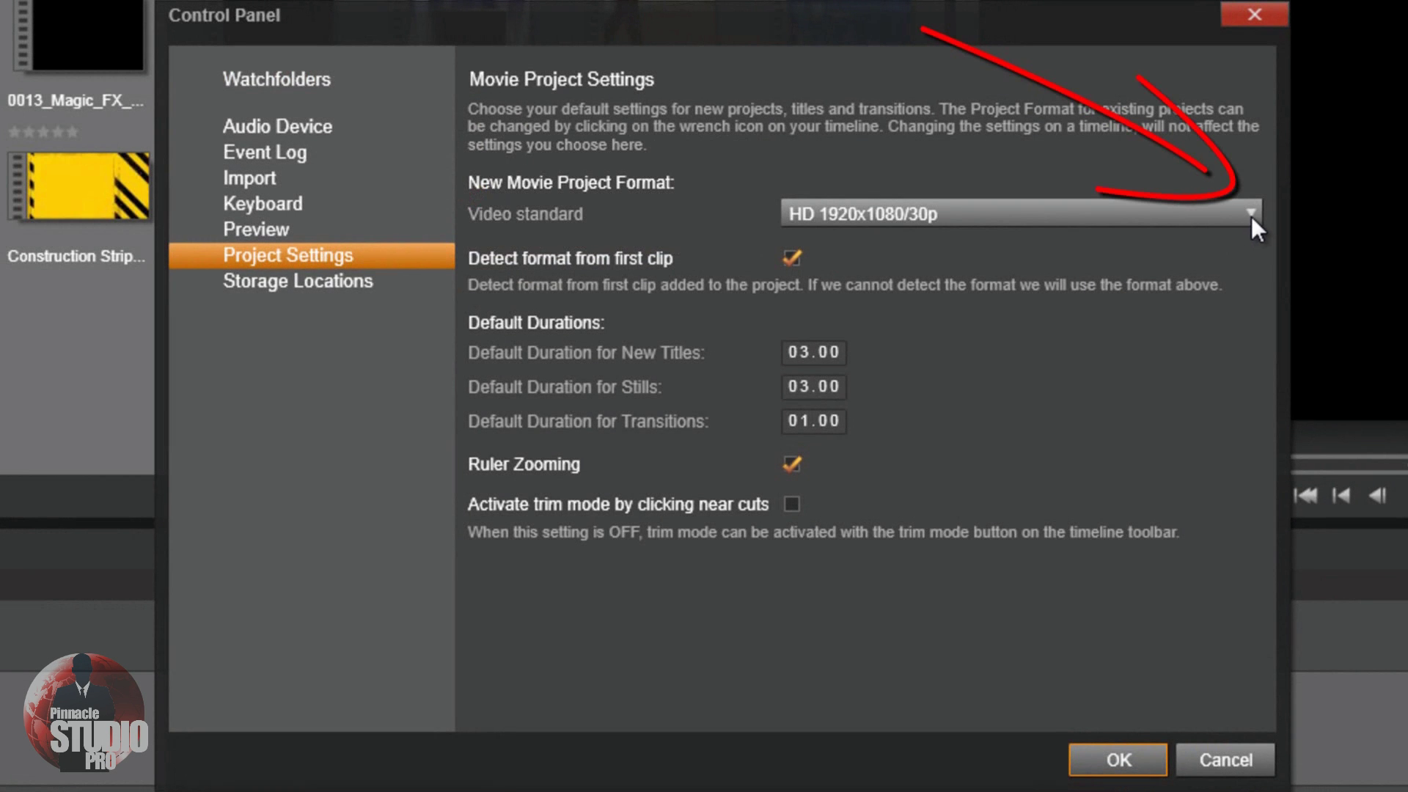
click(1251, 217)
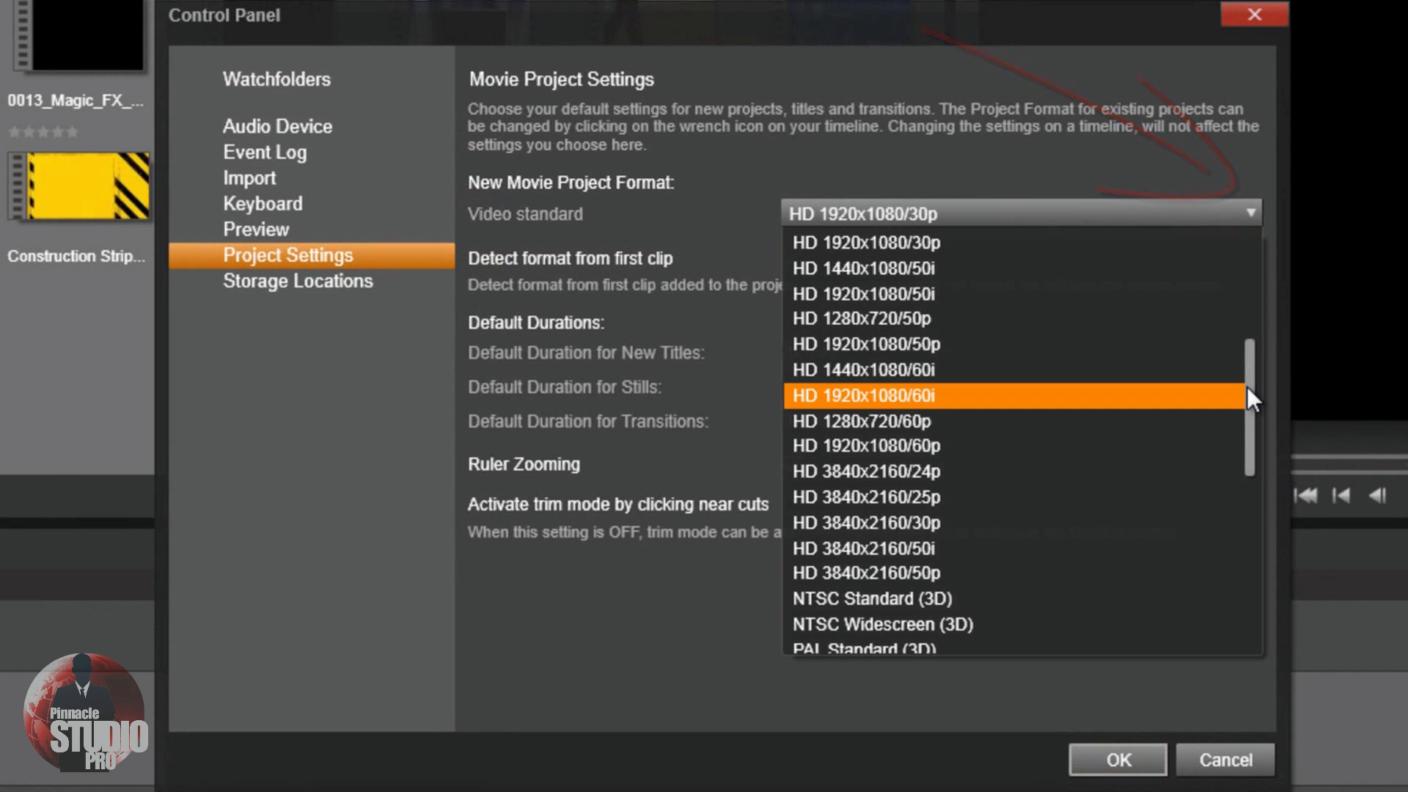
drag(1247, 386, 1241, 286)
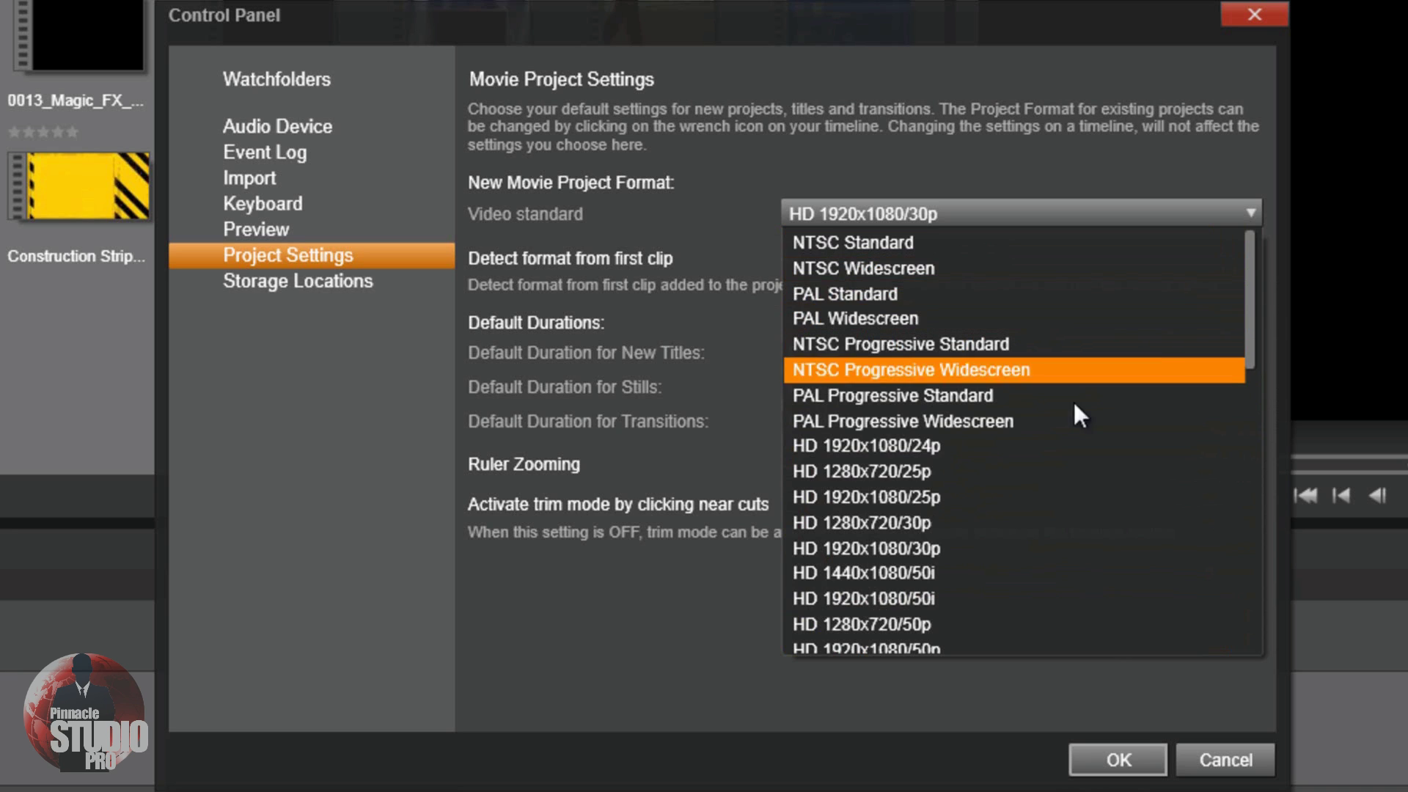
click(864, 267)
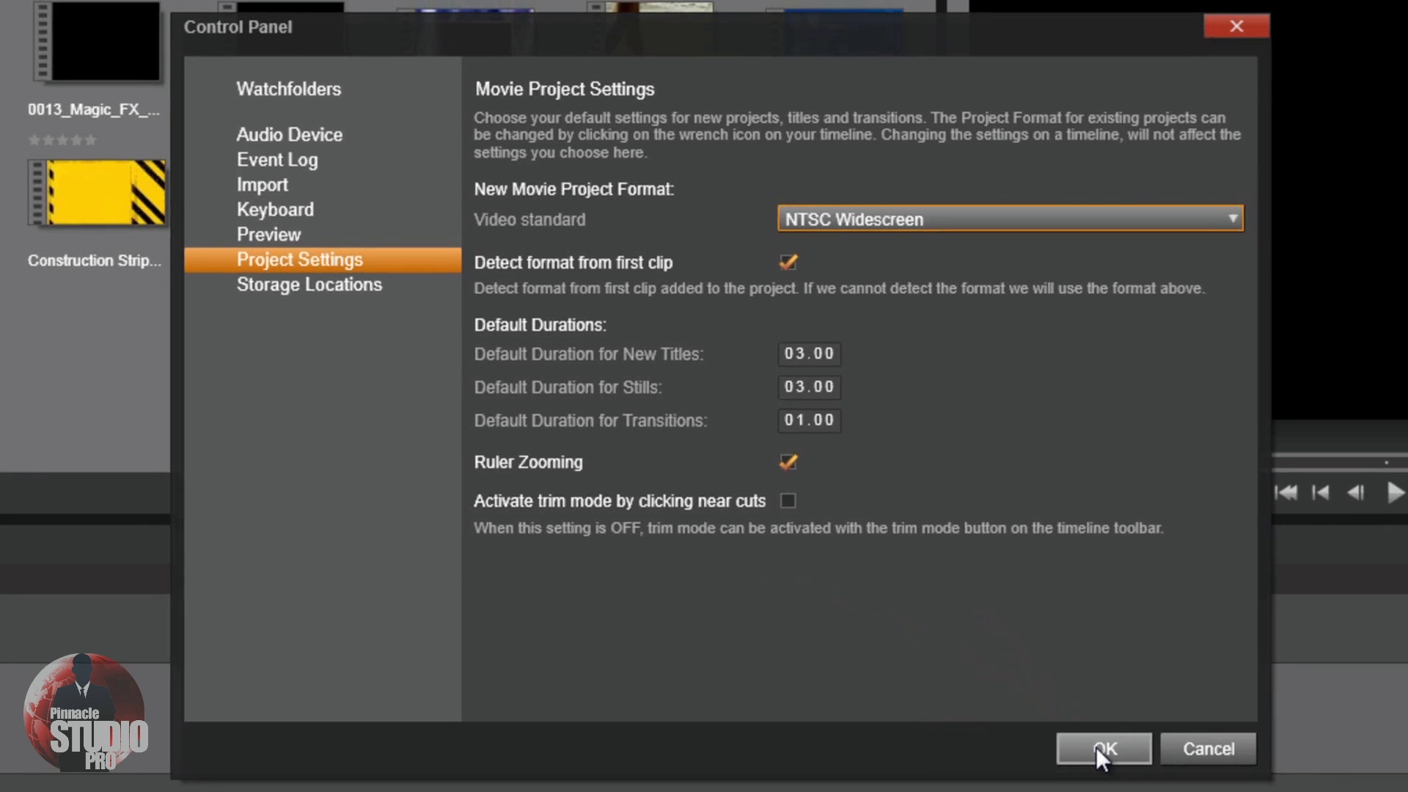
click(1096, 746)
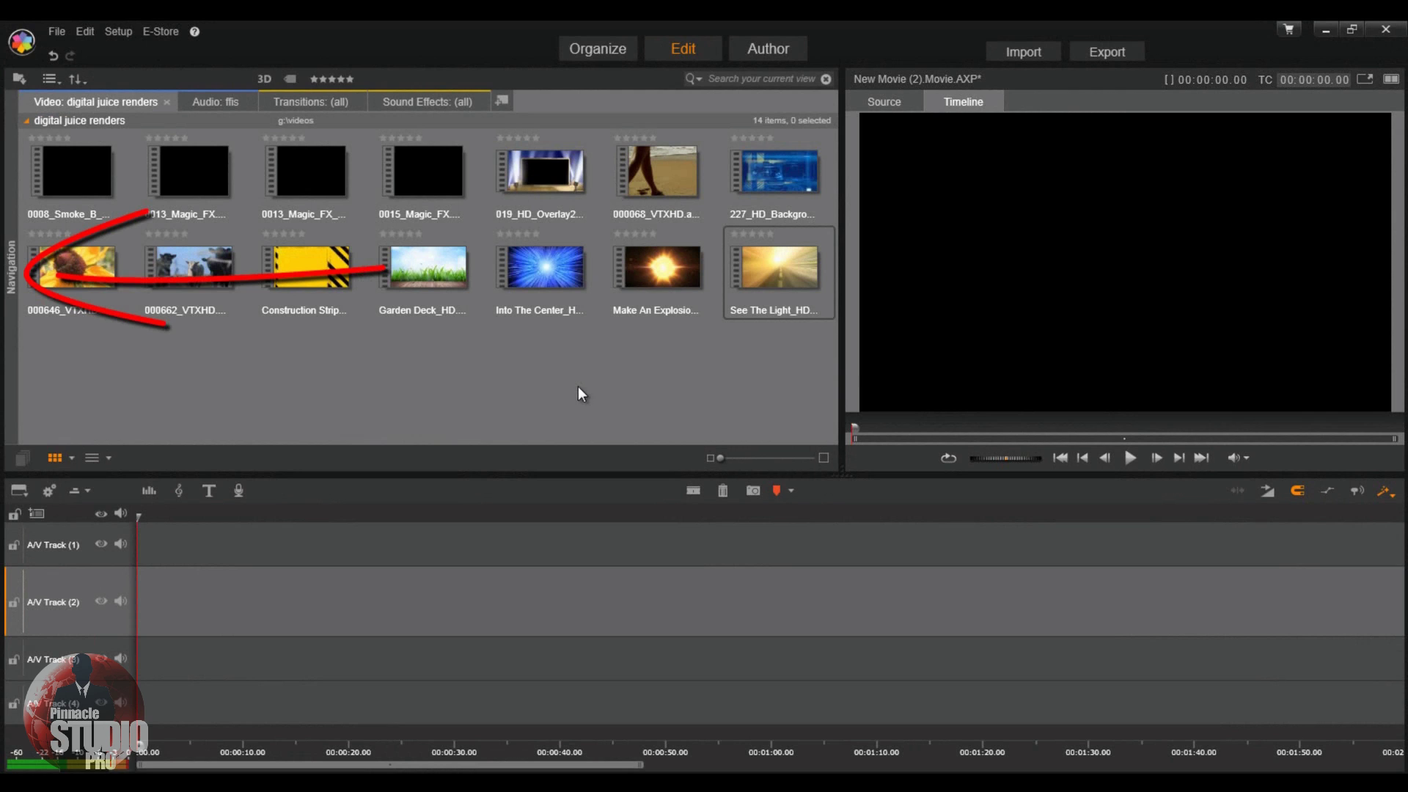
click(10, 271)
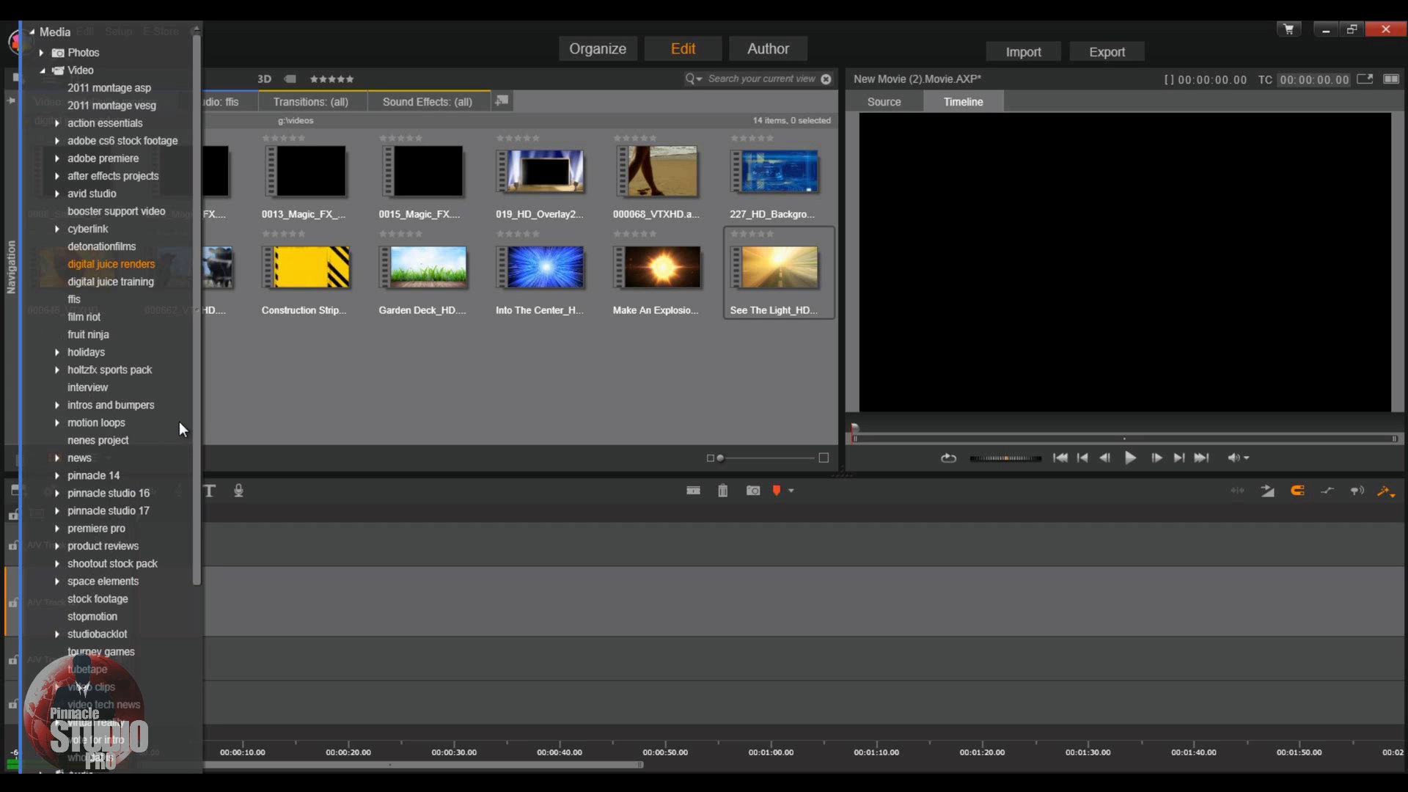
drag(191, 459, 183, 403)
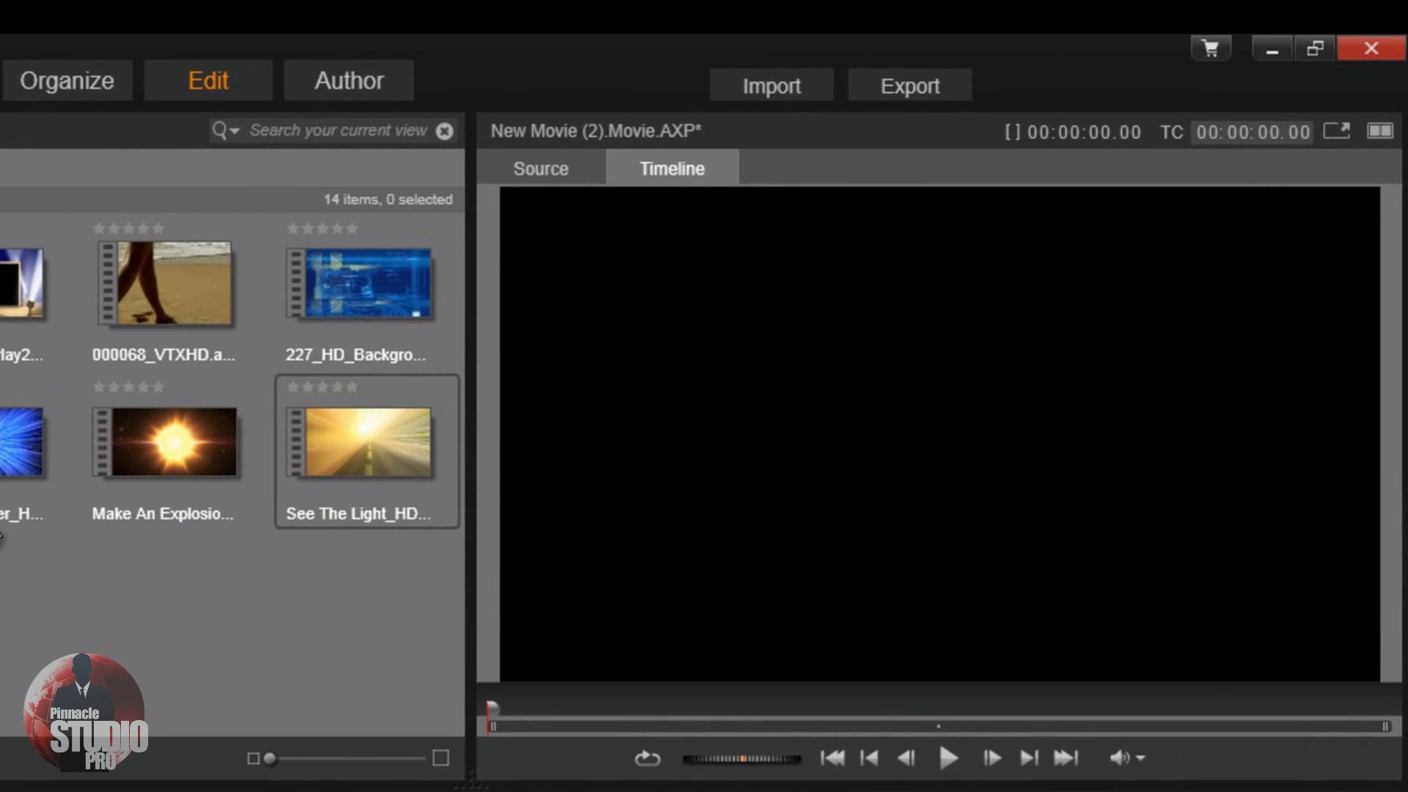
Preview the Make An Explosion clip in the Source player.
click(126, 436)
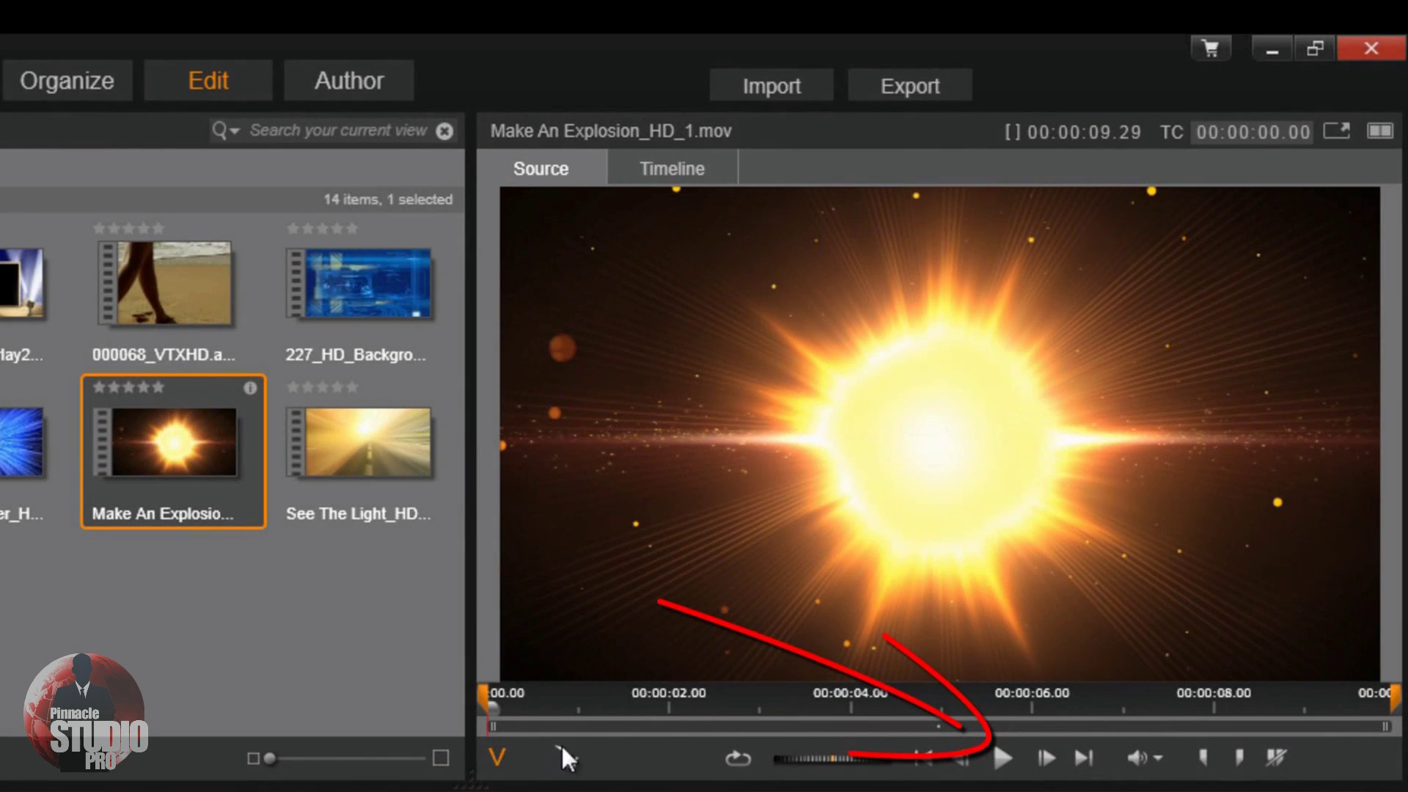
click(1002, 758)
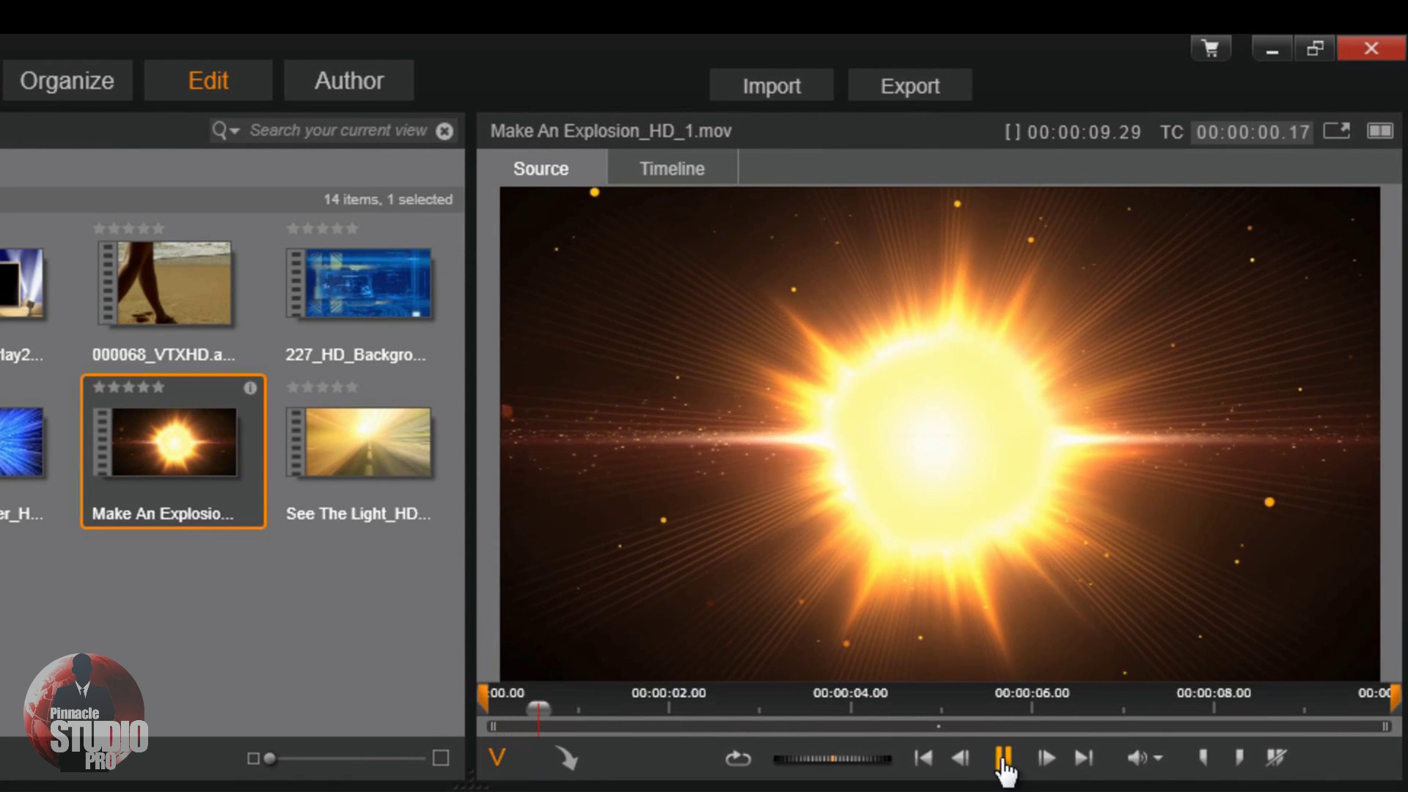
click(1003, 758)
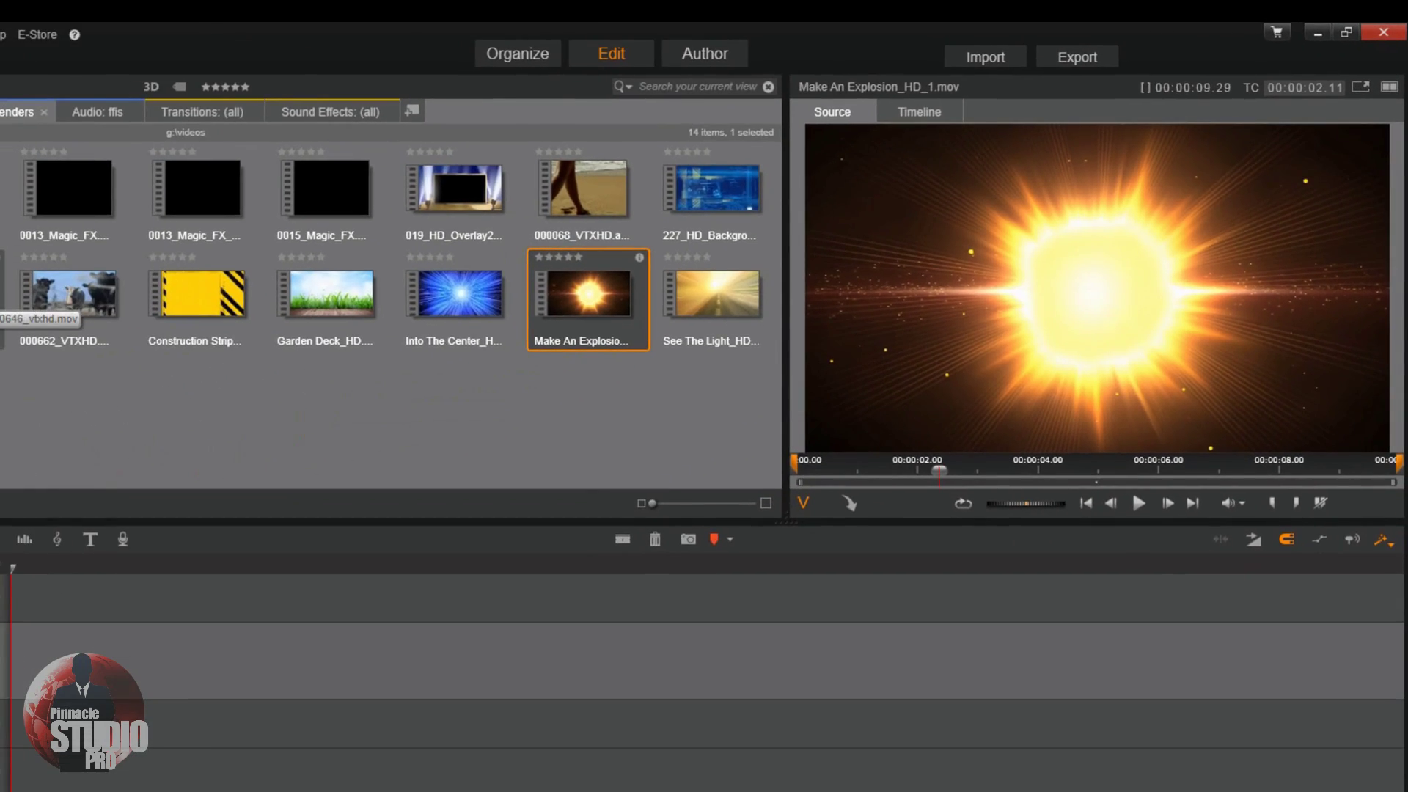
Place the sunflower clip 000646_VTXHD.mov at the start of A/V Track 1 and play the movie.
drag(3, 301, 28, 597)
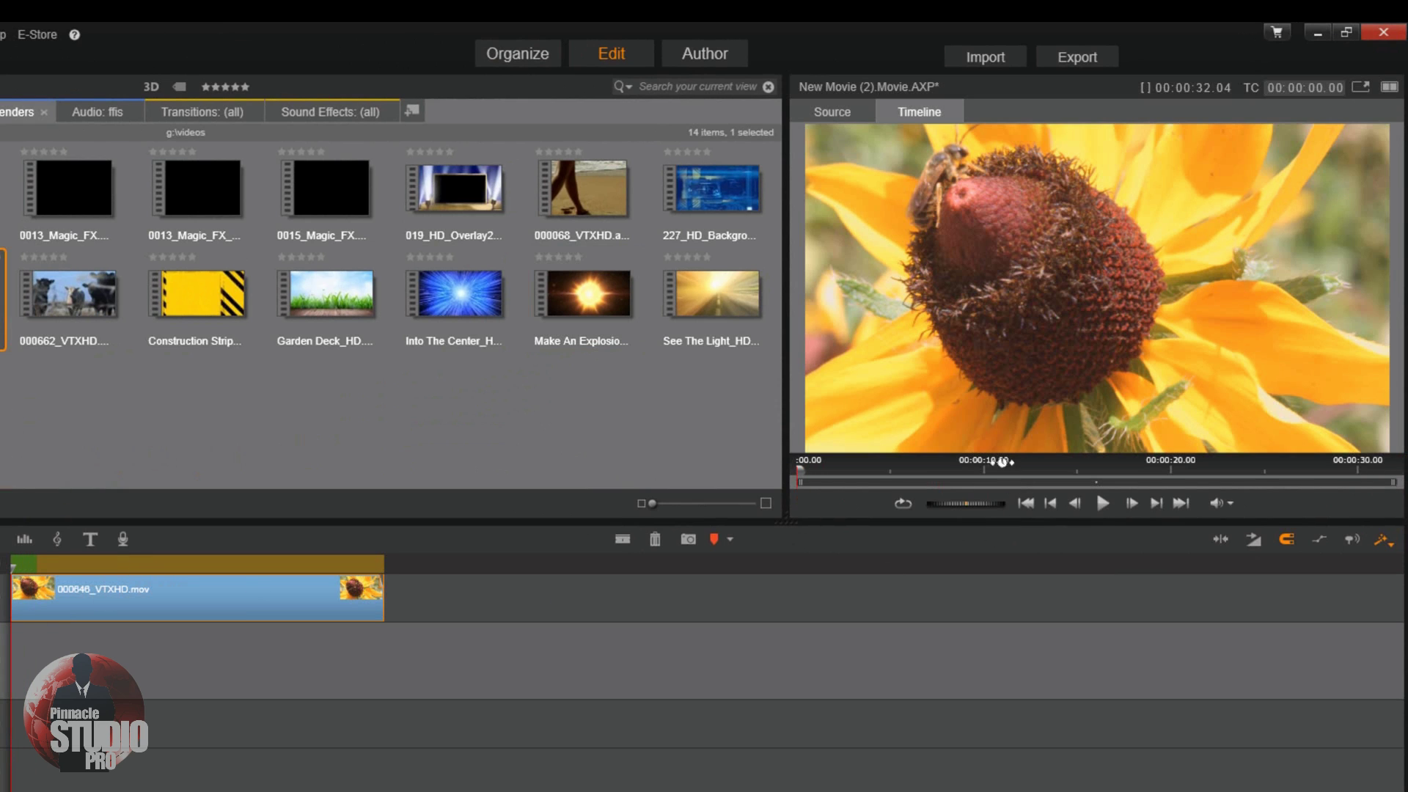
click(1103, 503)
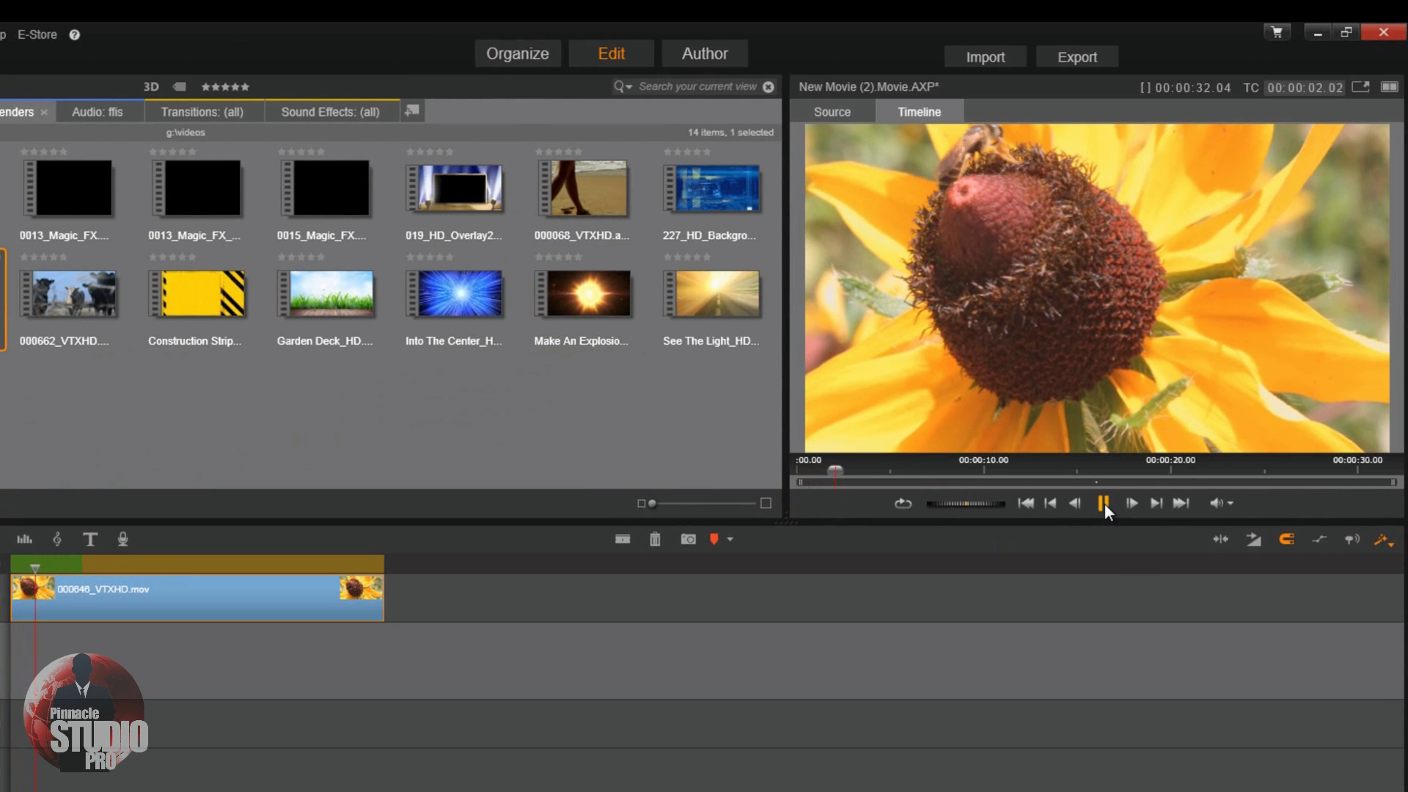
click(1103, 503)
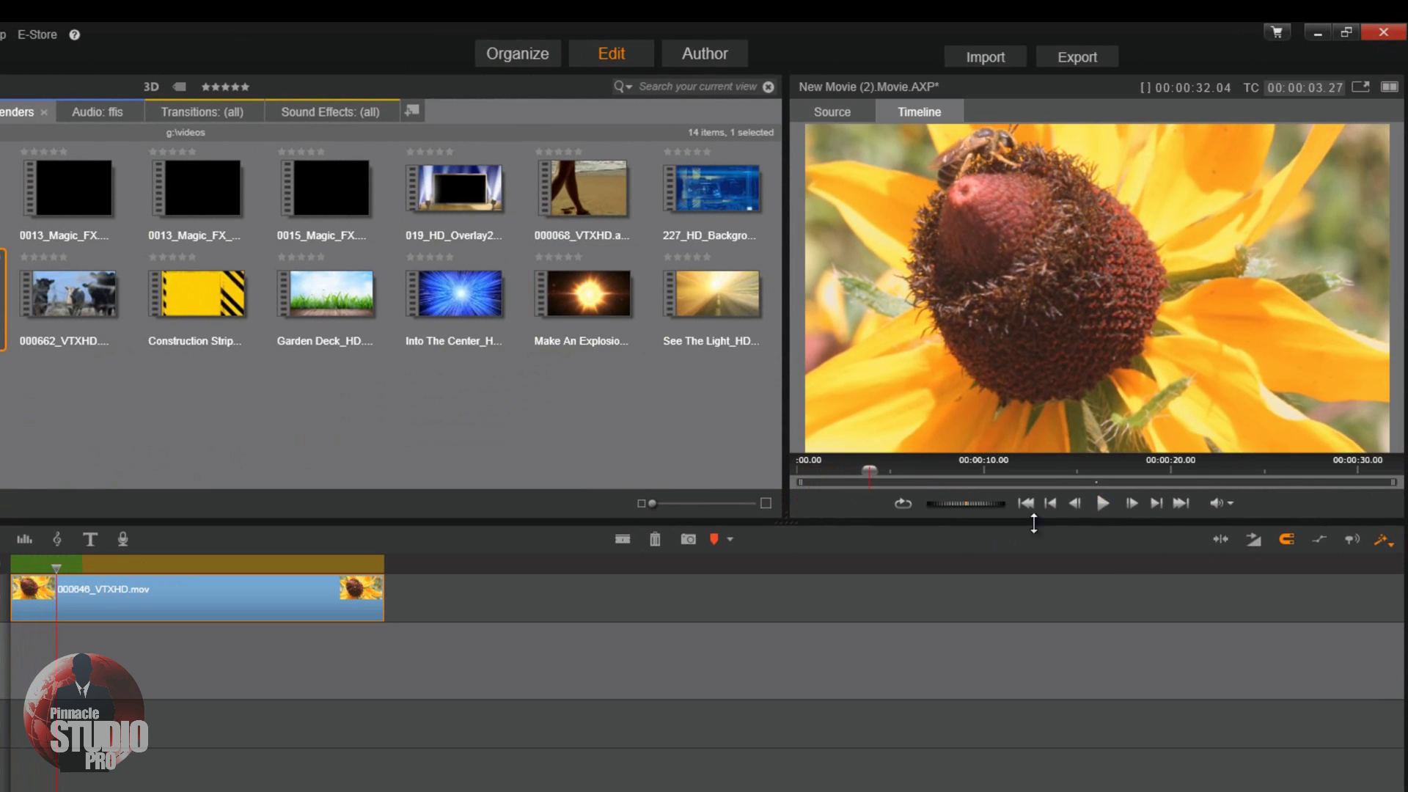
Preview the Into The Center clip in the Source player.
click(492, 286)
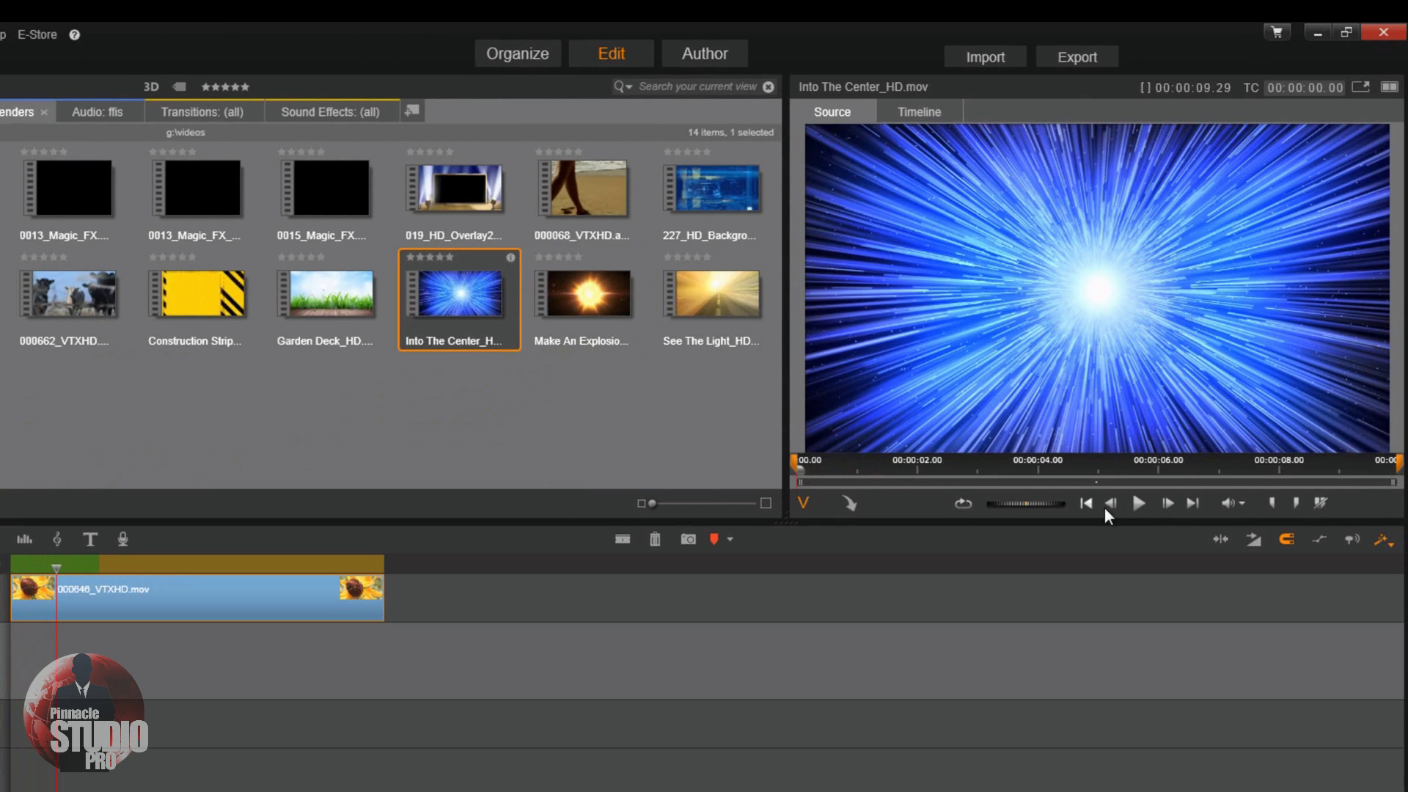
click(1137, 503)
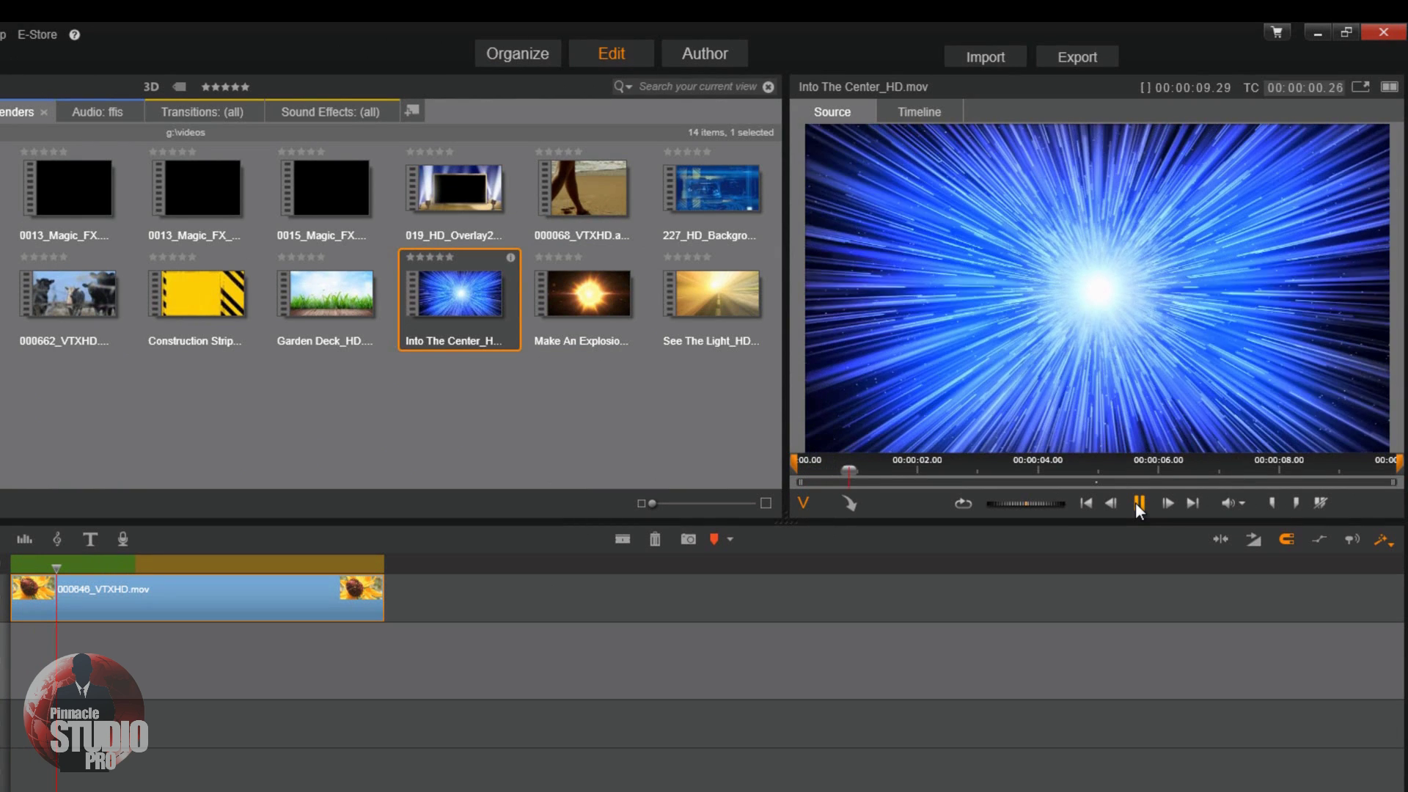
click(1138, 504)
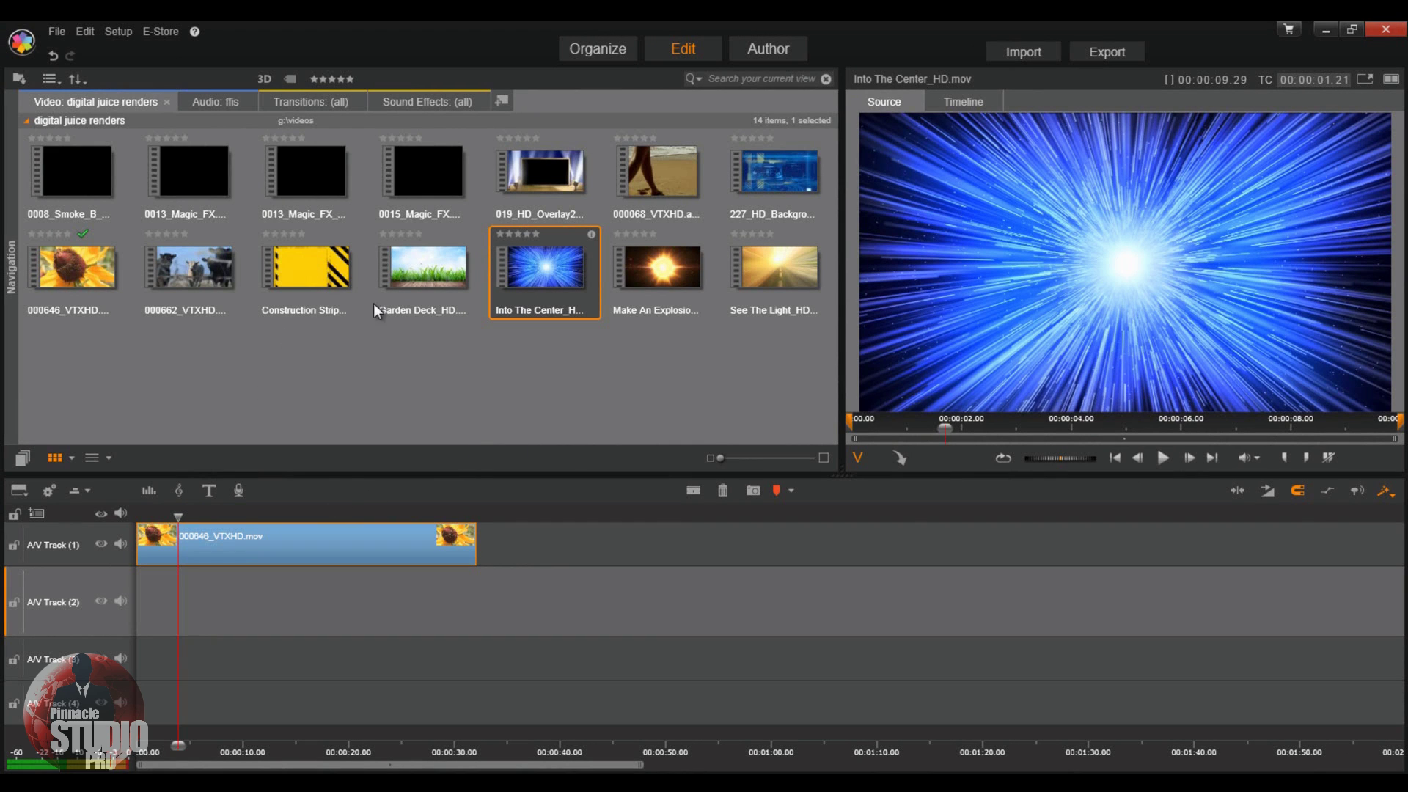
Add the Garden Deck clip, then the blue 227_HD_Background clip, after the sunflower clip on track 1.
mouse_move(408, 264)
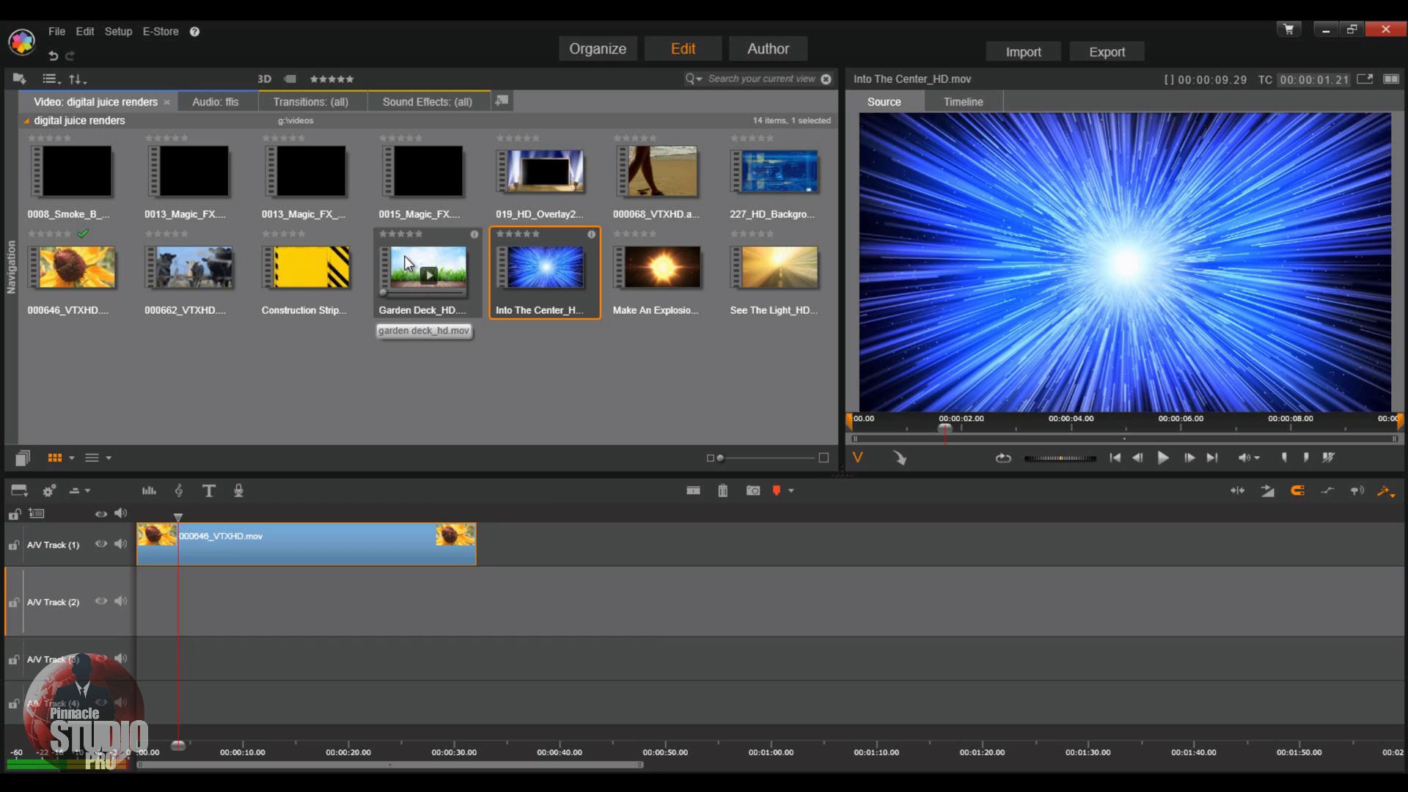
click(403, 255)
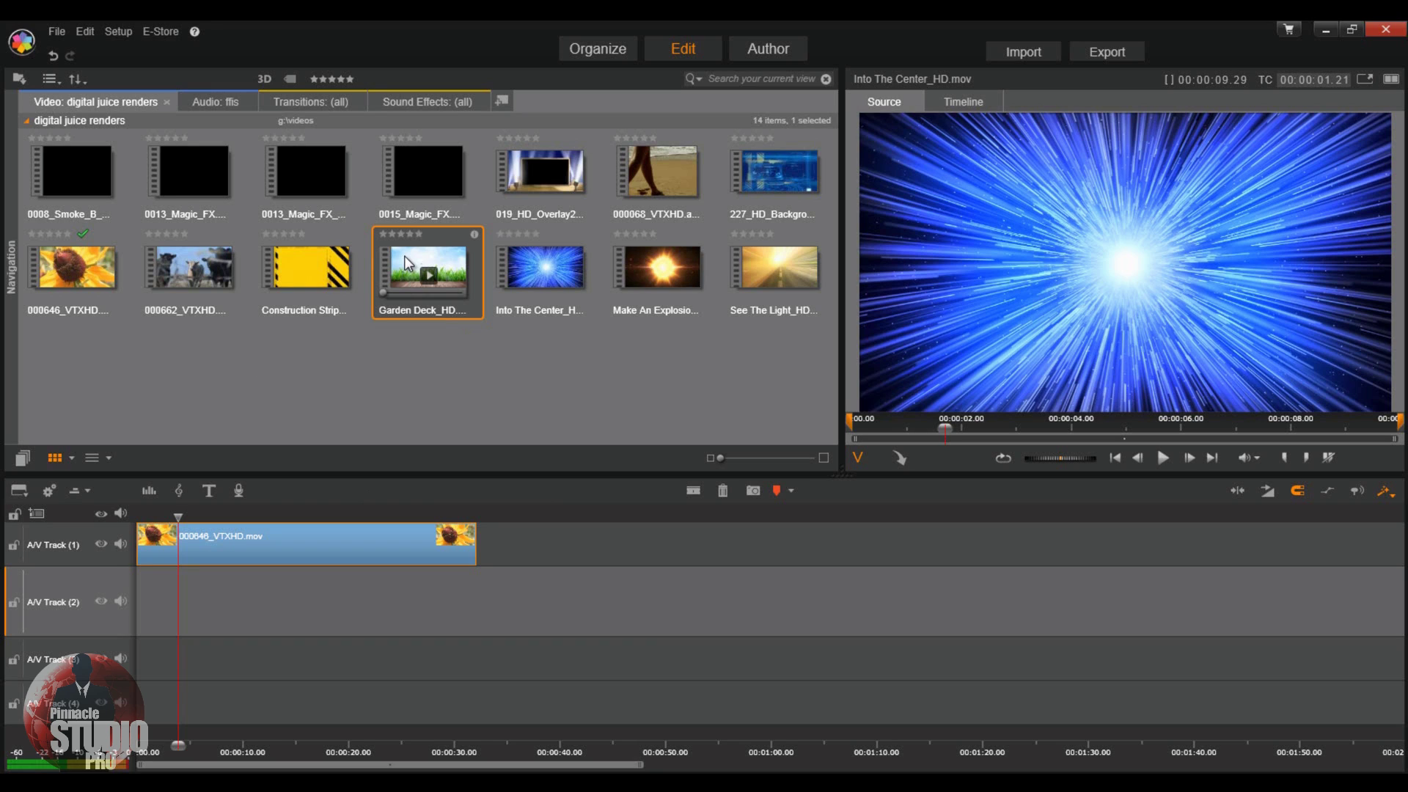
drag(403, 255, 490, 536)
drag(490, 537, 490, 537)
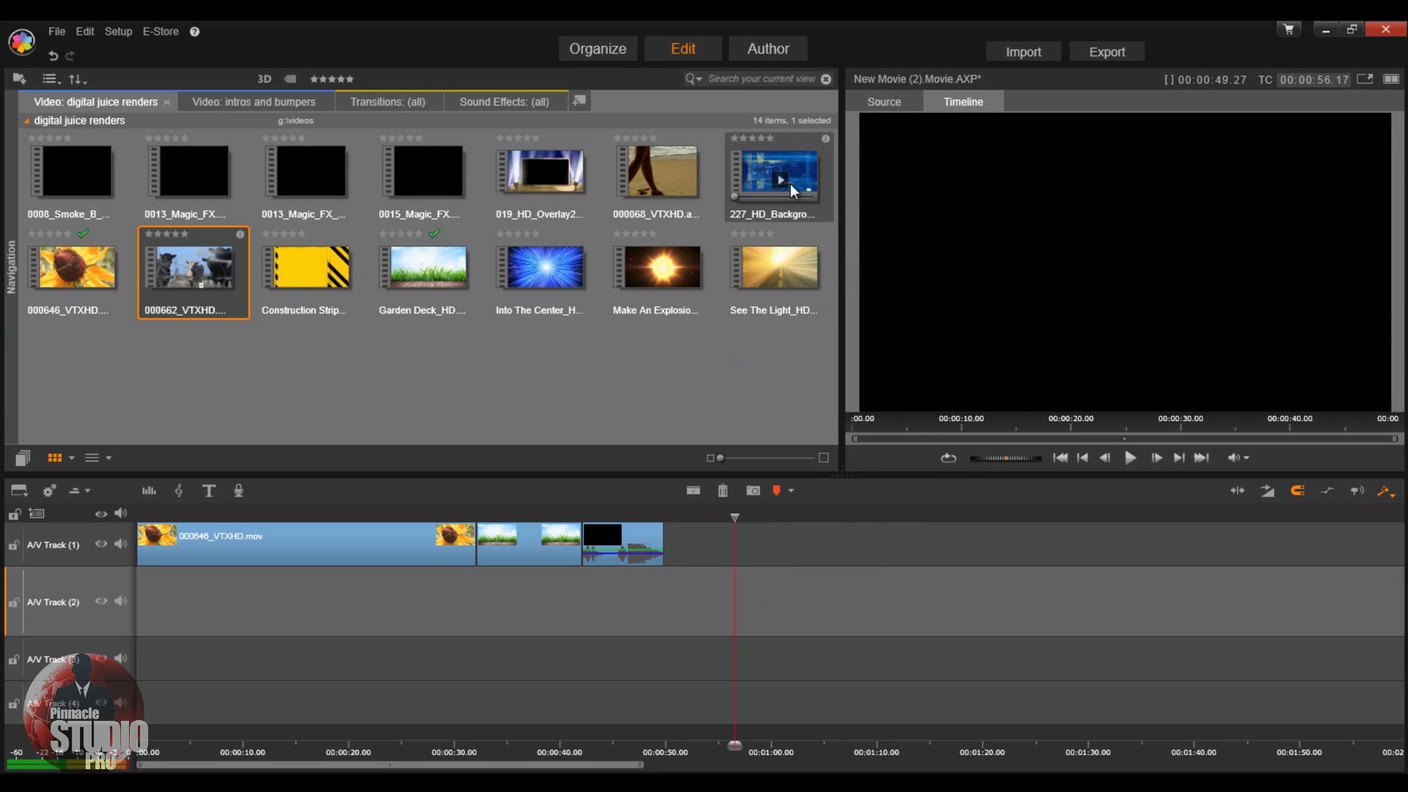
drag(792, 170, 758, 361)
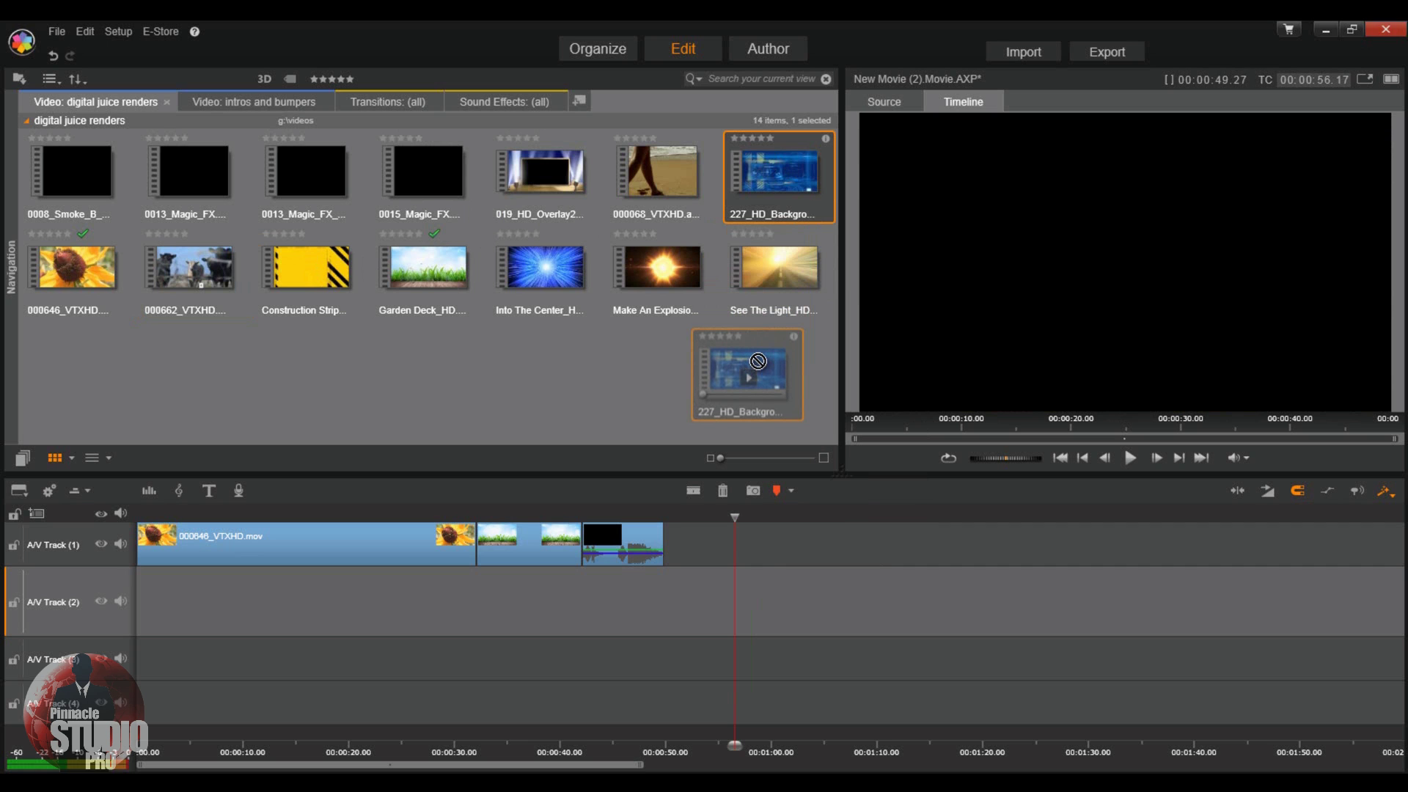
drag(759, 361, 743, 544)
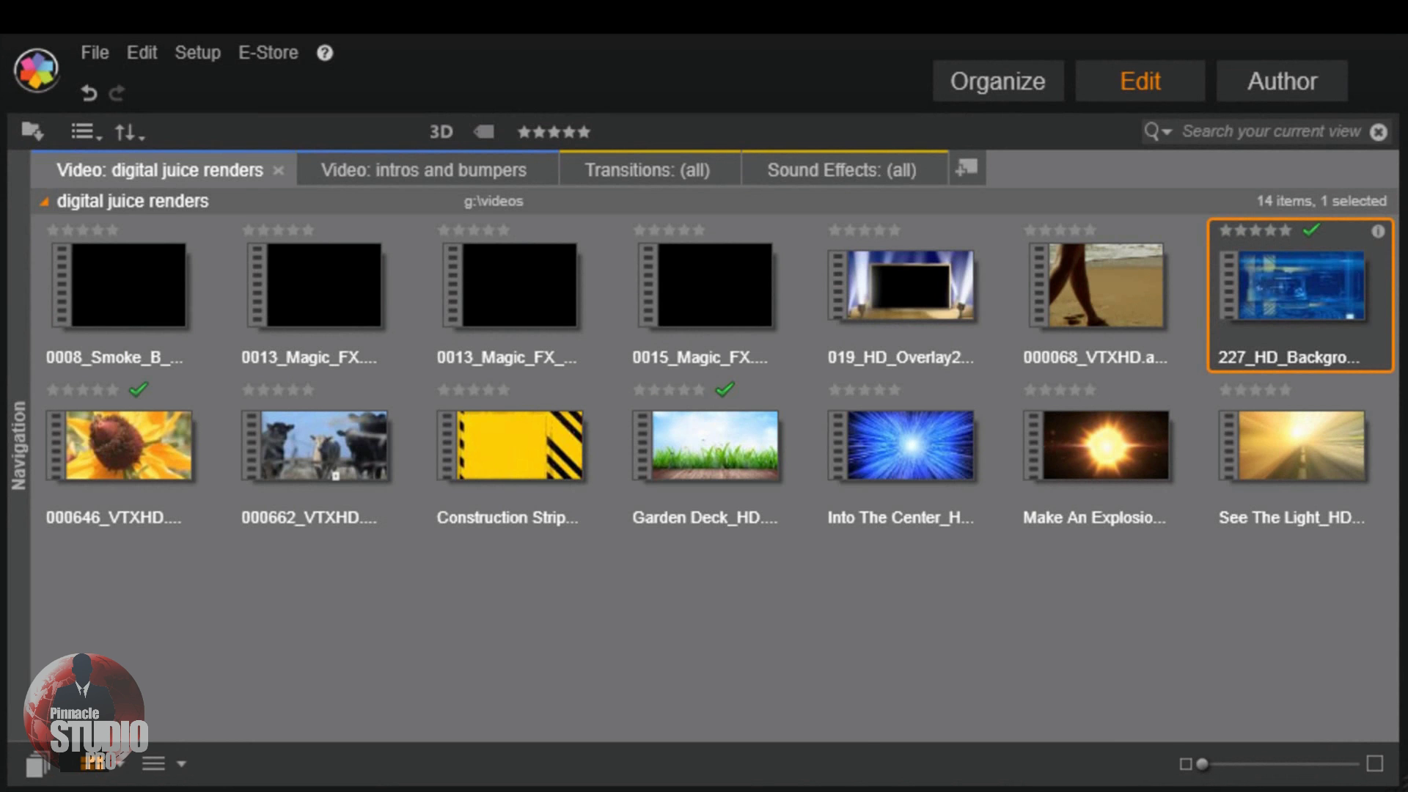
Place the beach clip 000068_VTXHD.avi on A/V Track 2 at about 1:04, after track 1's clips.
right_click(1105, 286)
key(Escape)
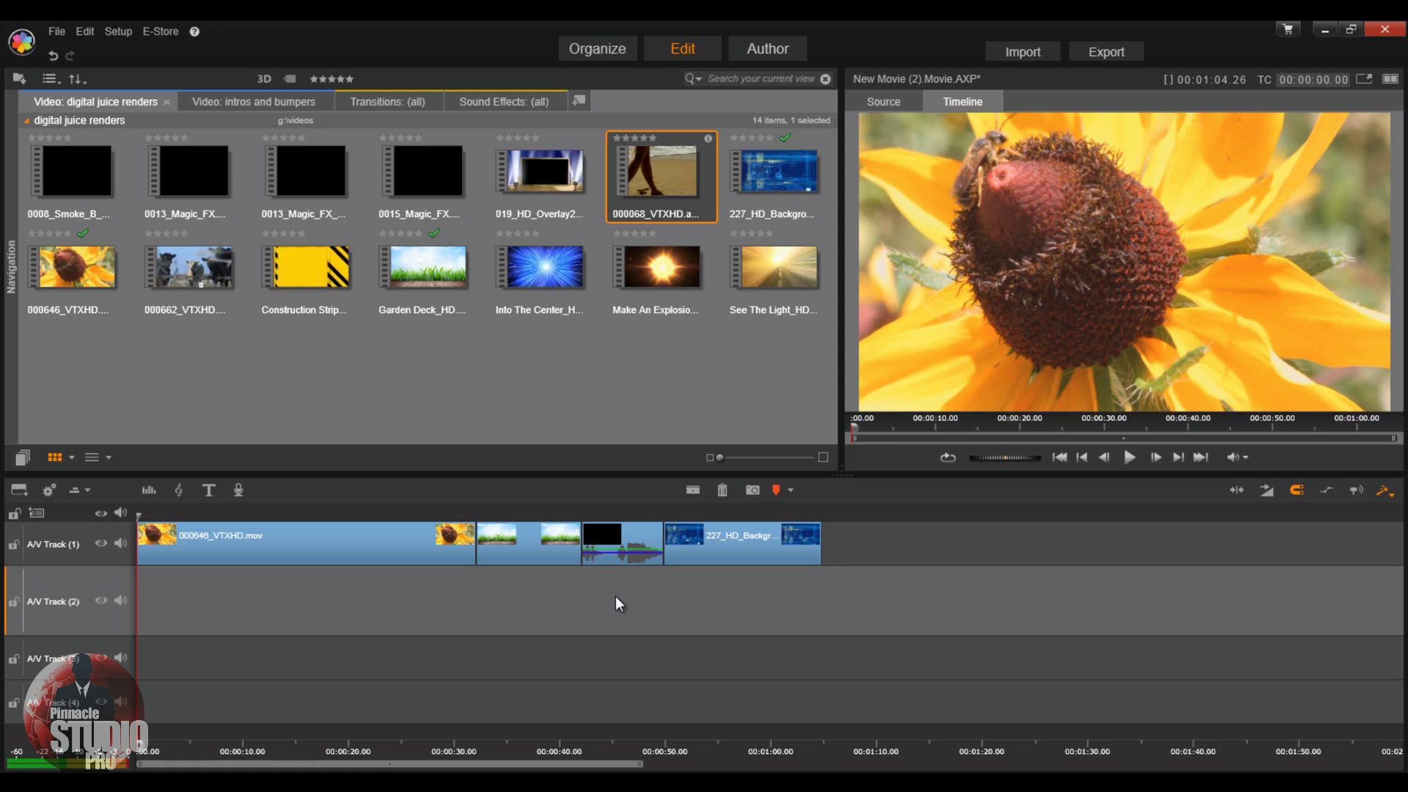
mouse_move(671, 209)
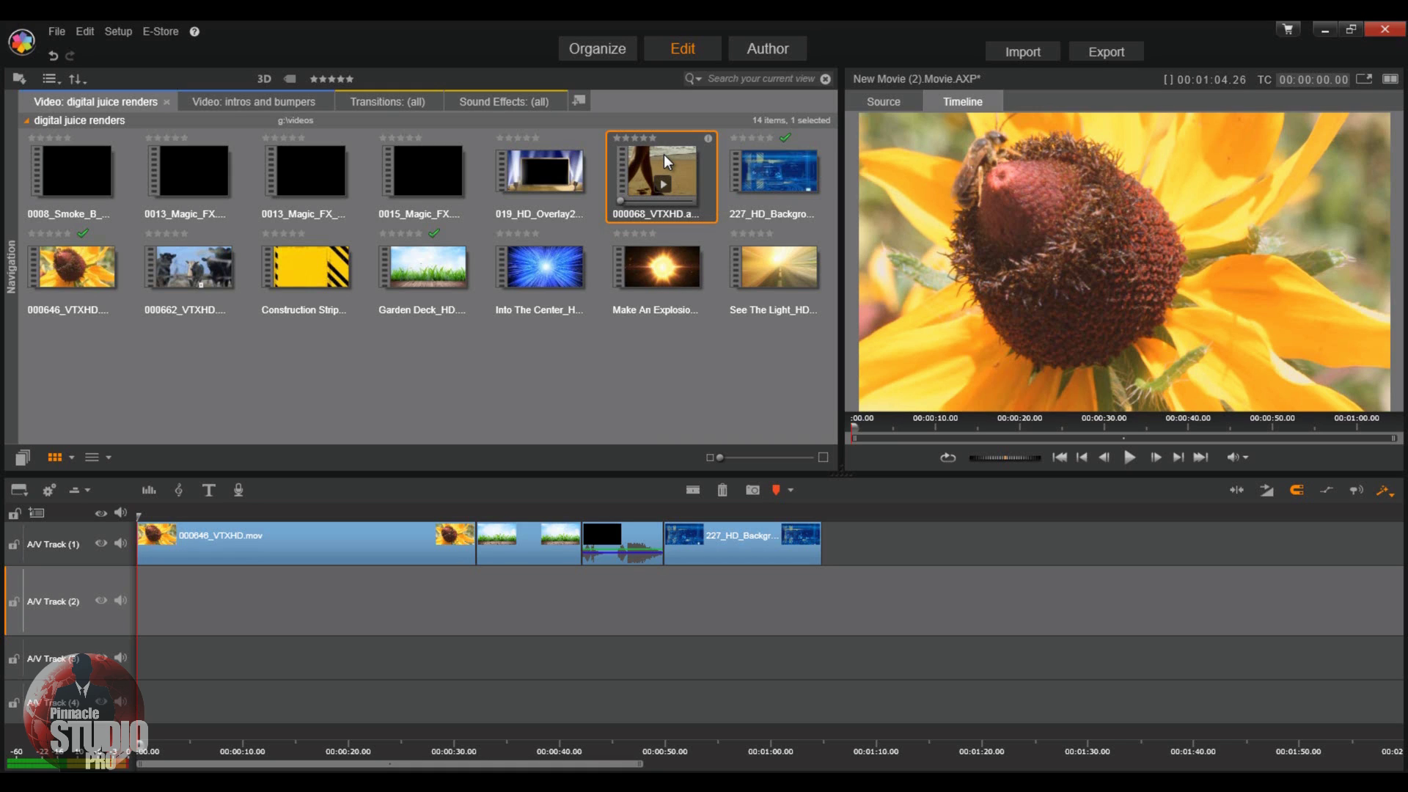
drag(664, 157, 808, 602)
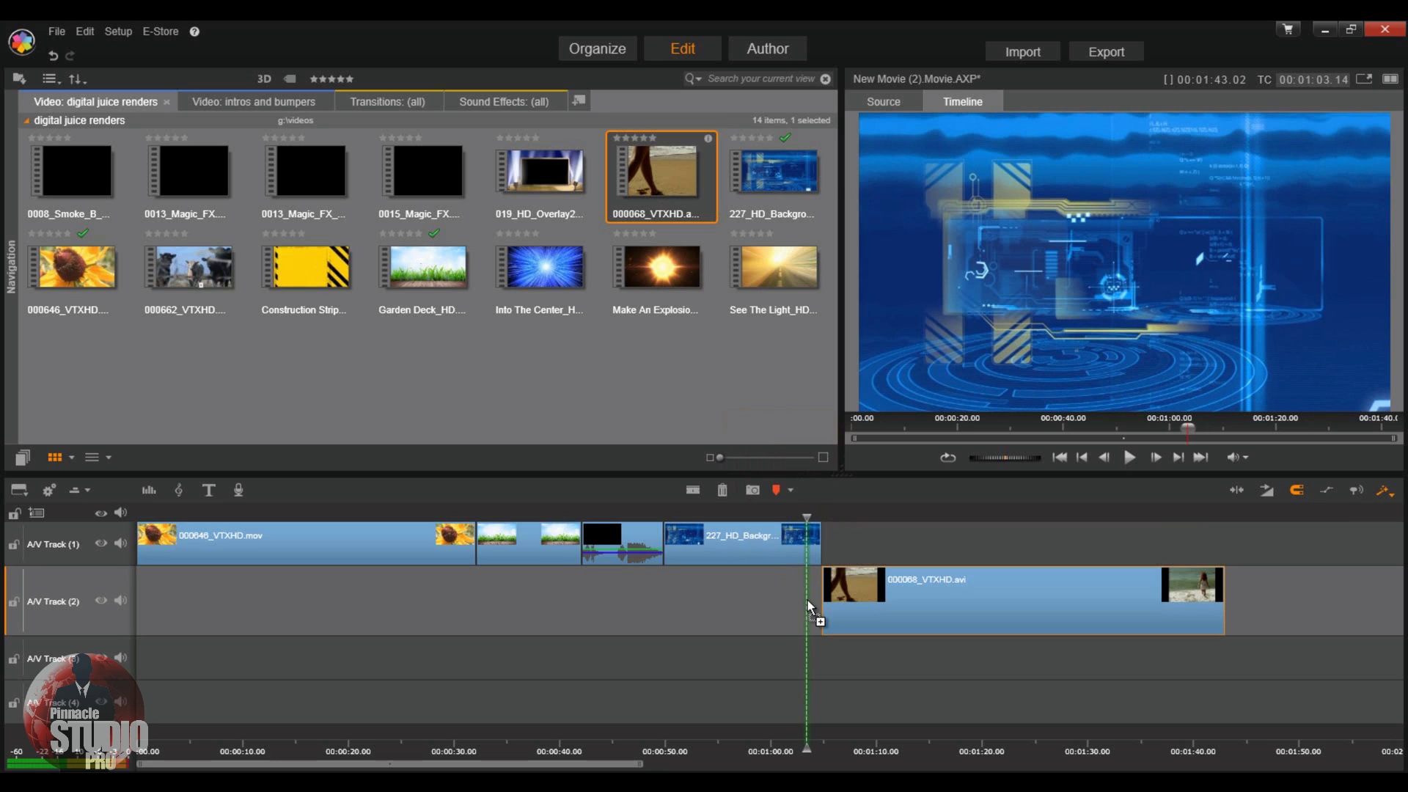
drag(809, 607, 813, 610)
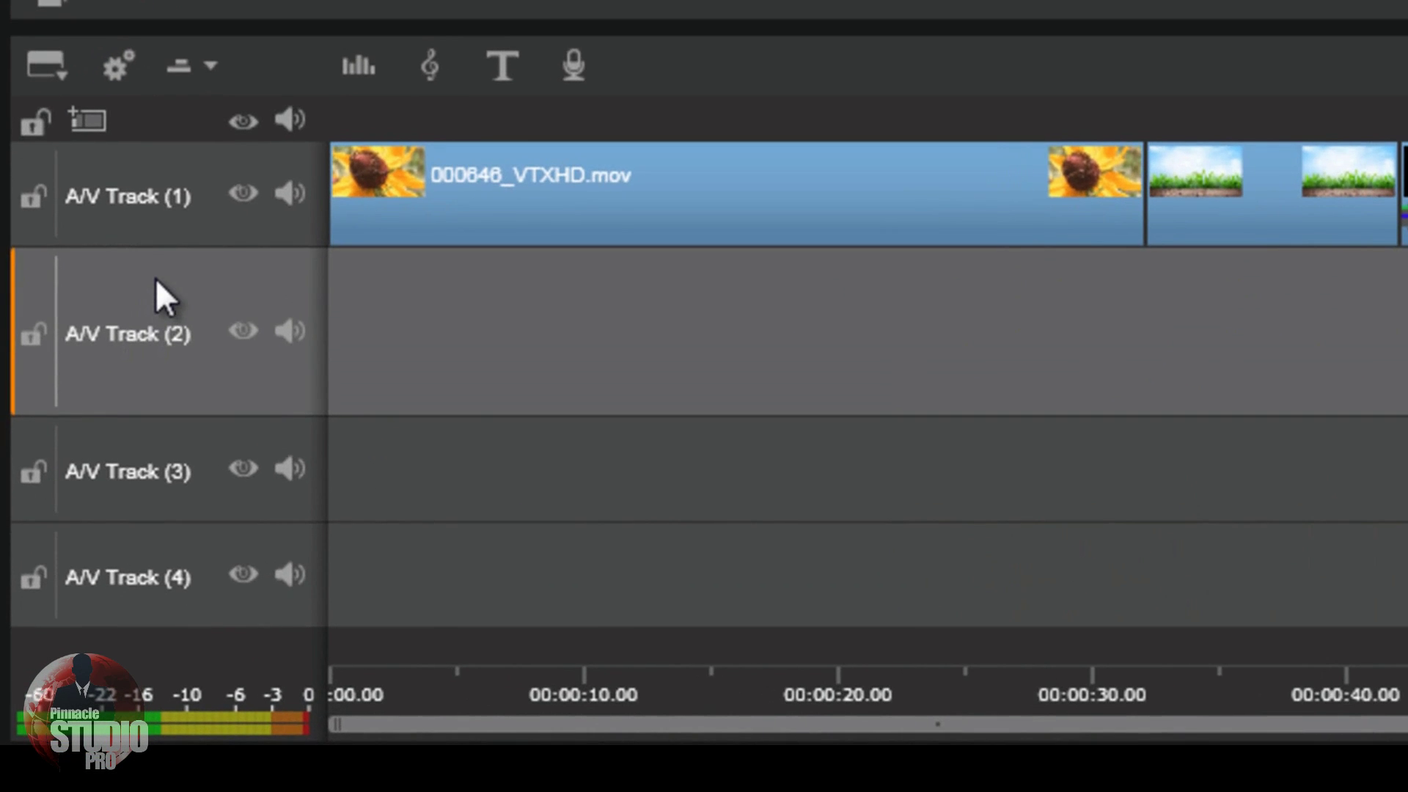
Insert a new track above A/V Track (2), then delete it again.
right_click(65, 579)
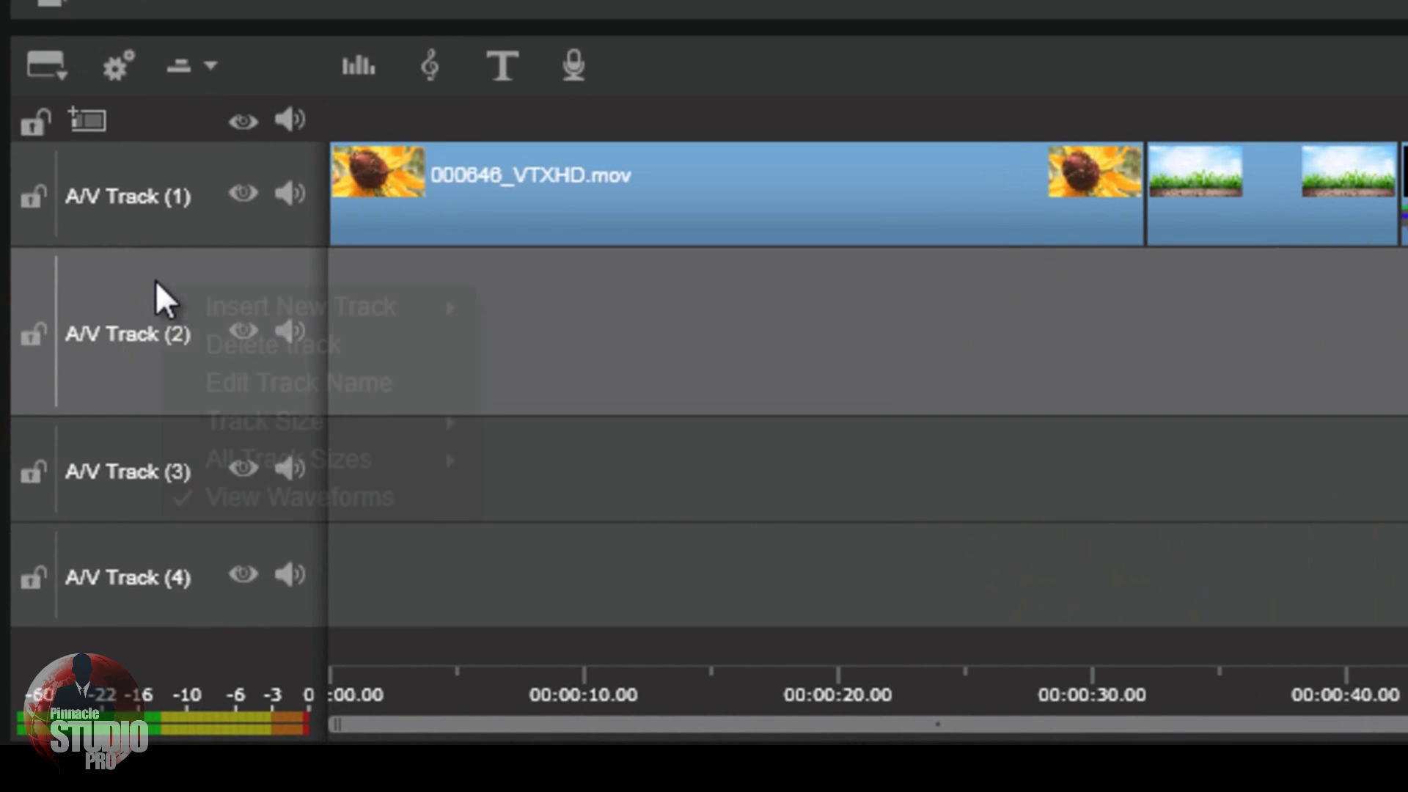
mouse_move(277, 305)
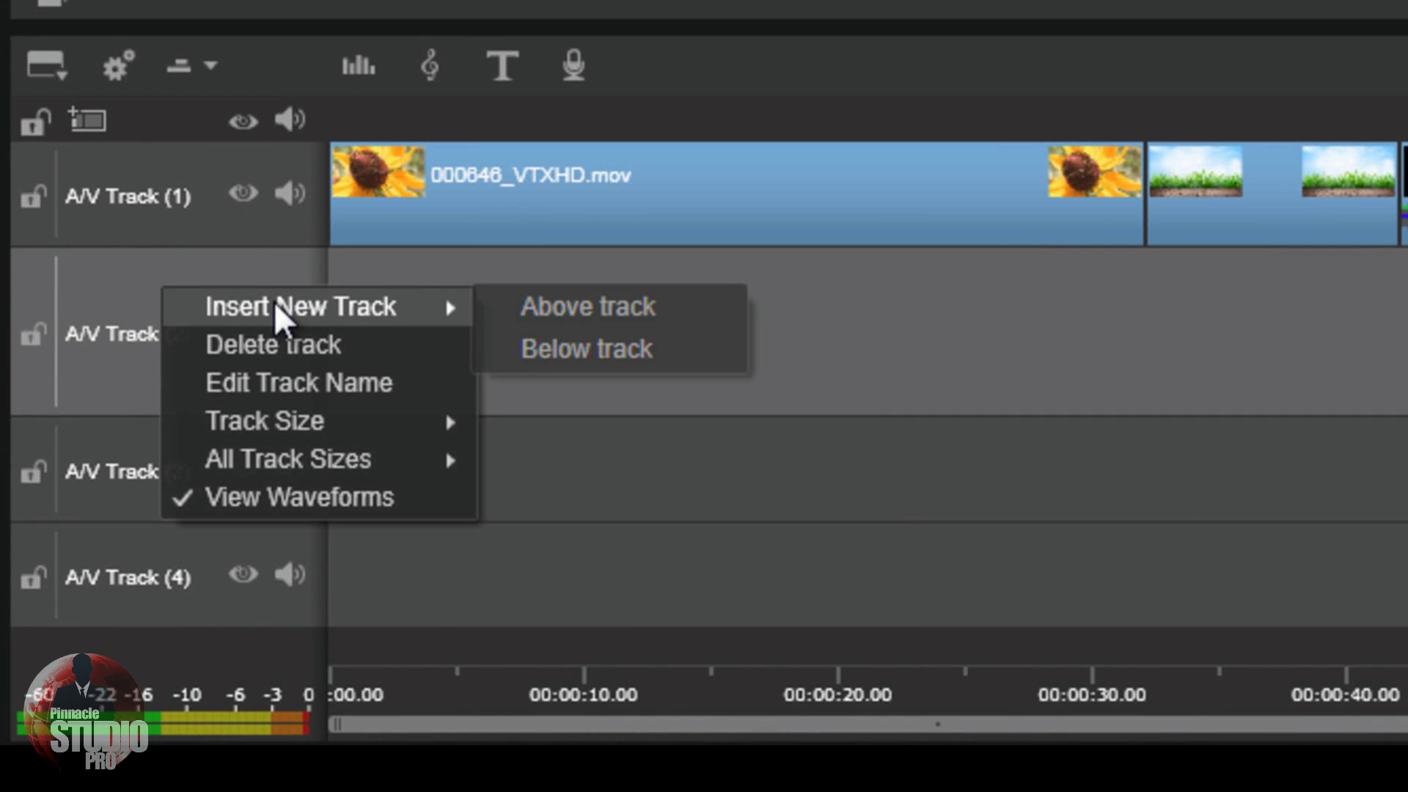
click(601, 314)
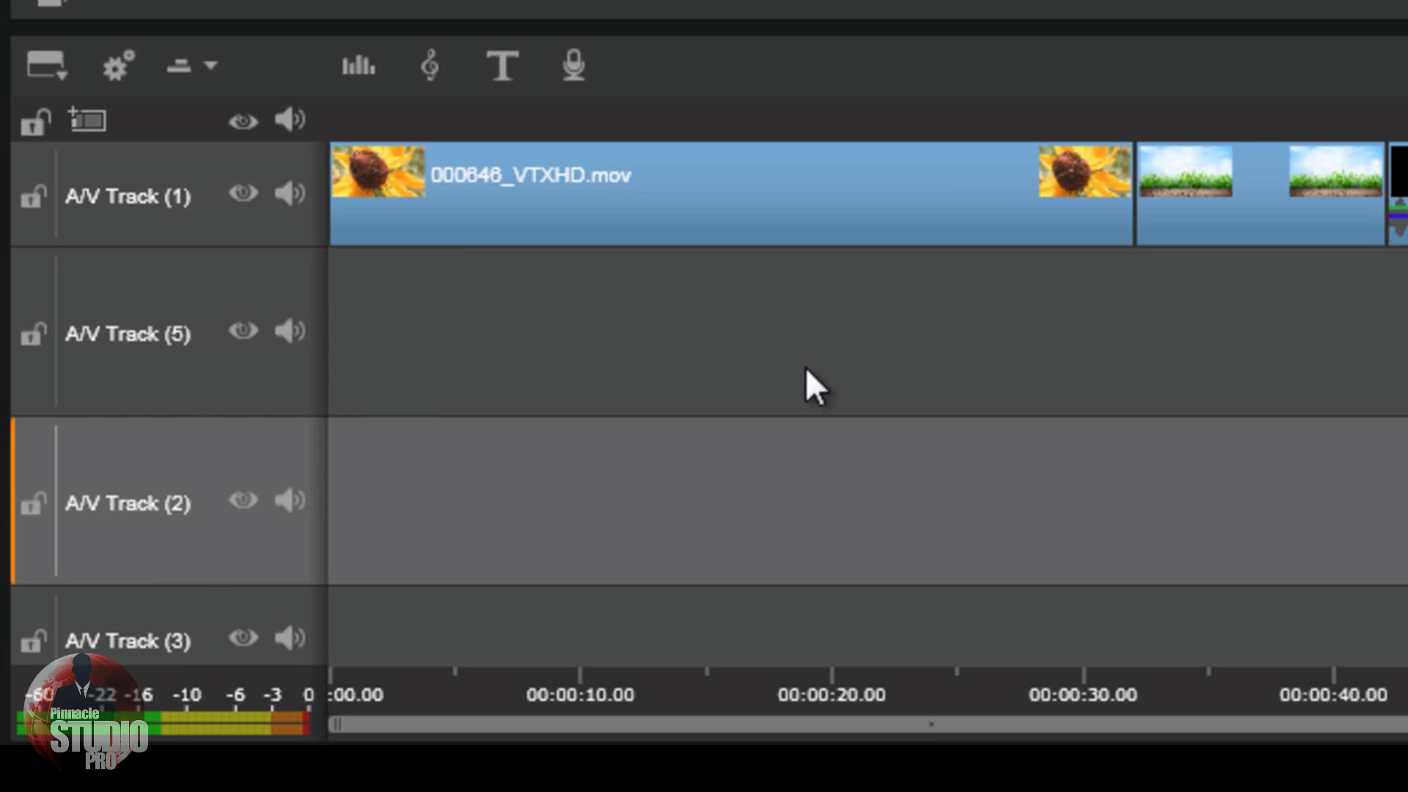
right_click(247, 287)
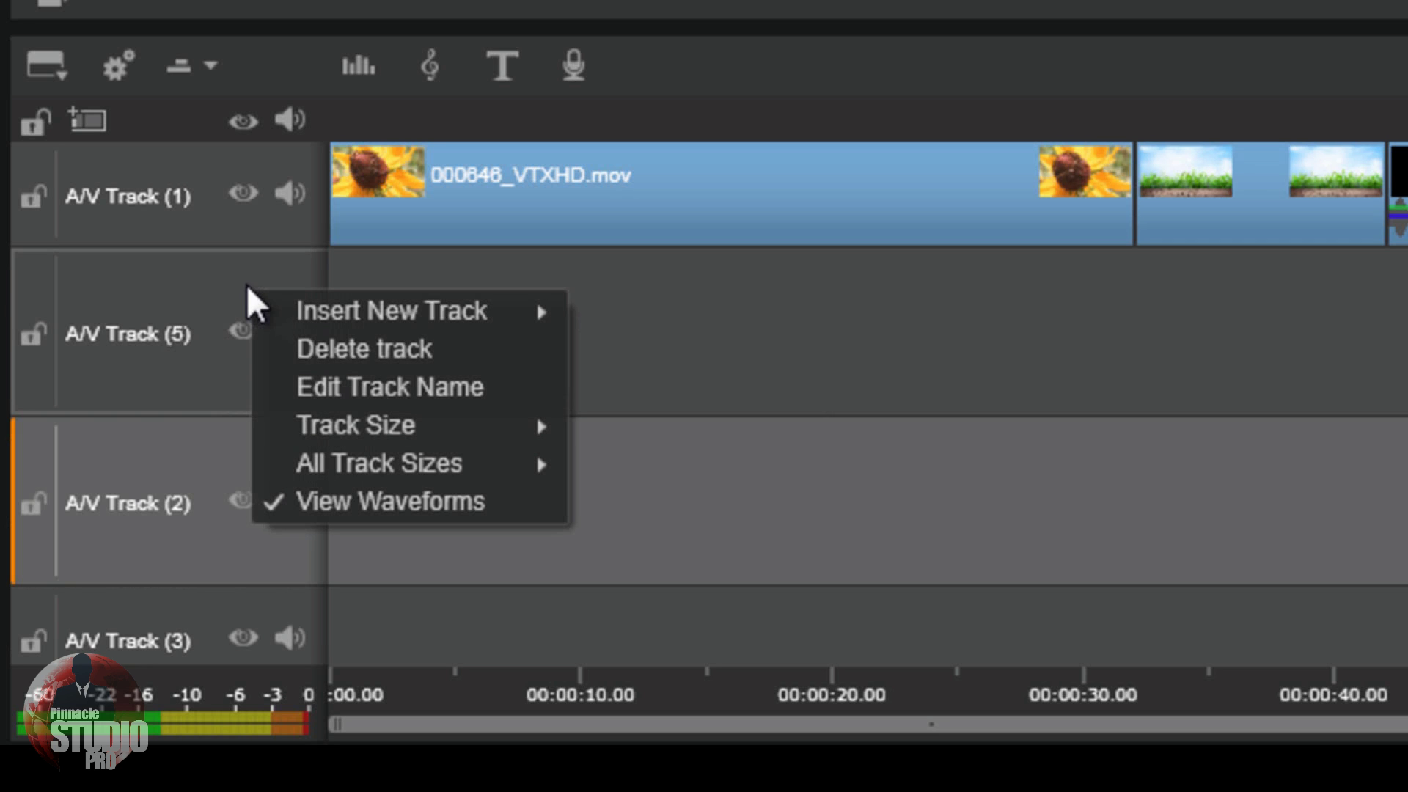
click(349, 345)
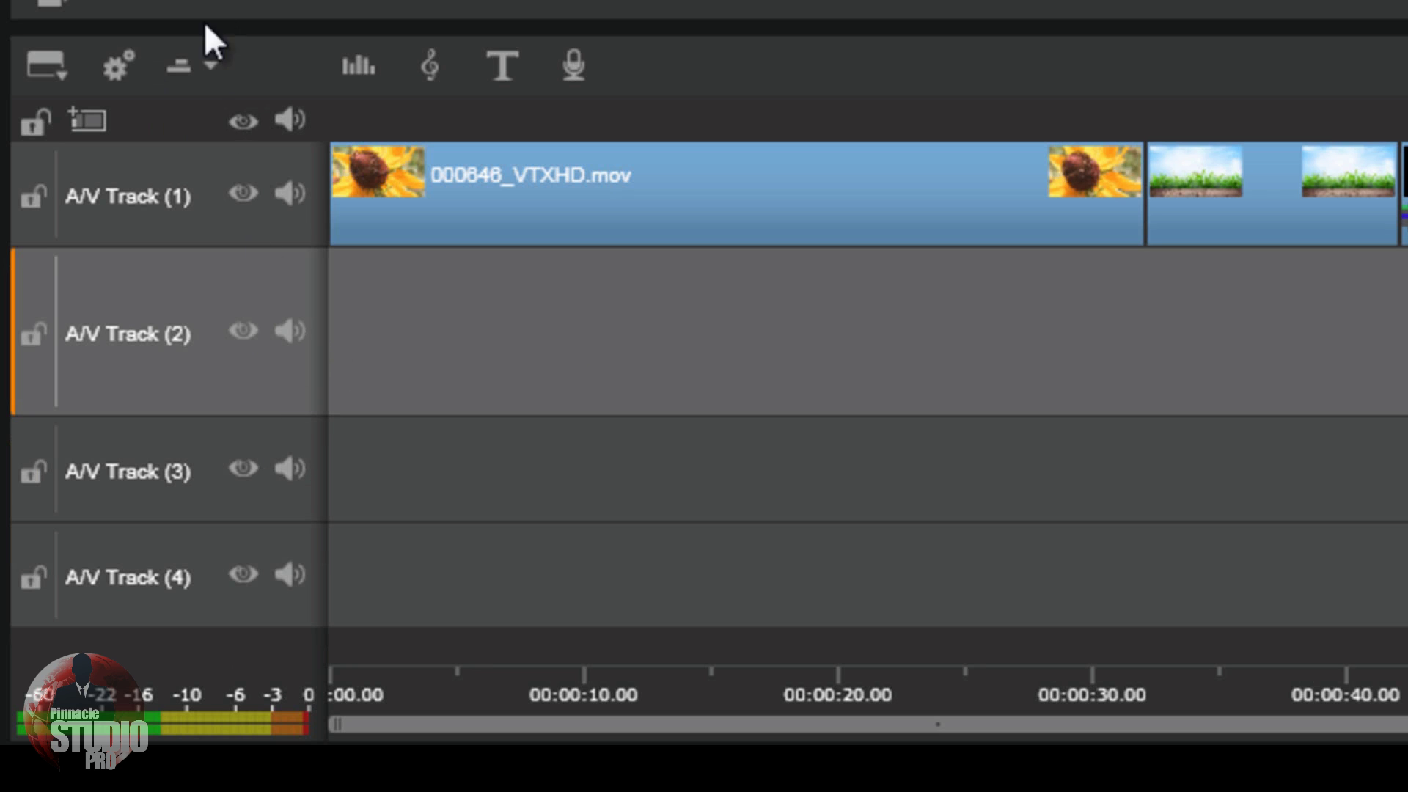
Add empty A/V Tracks (5) and (6) at the top, reselecting Track (2) in between.
click(94, 122)
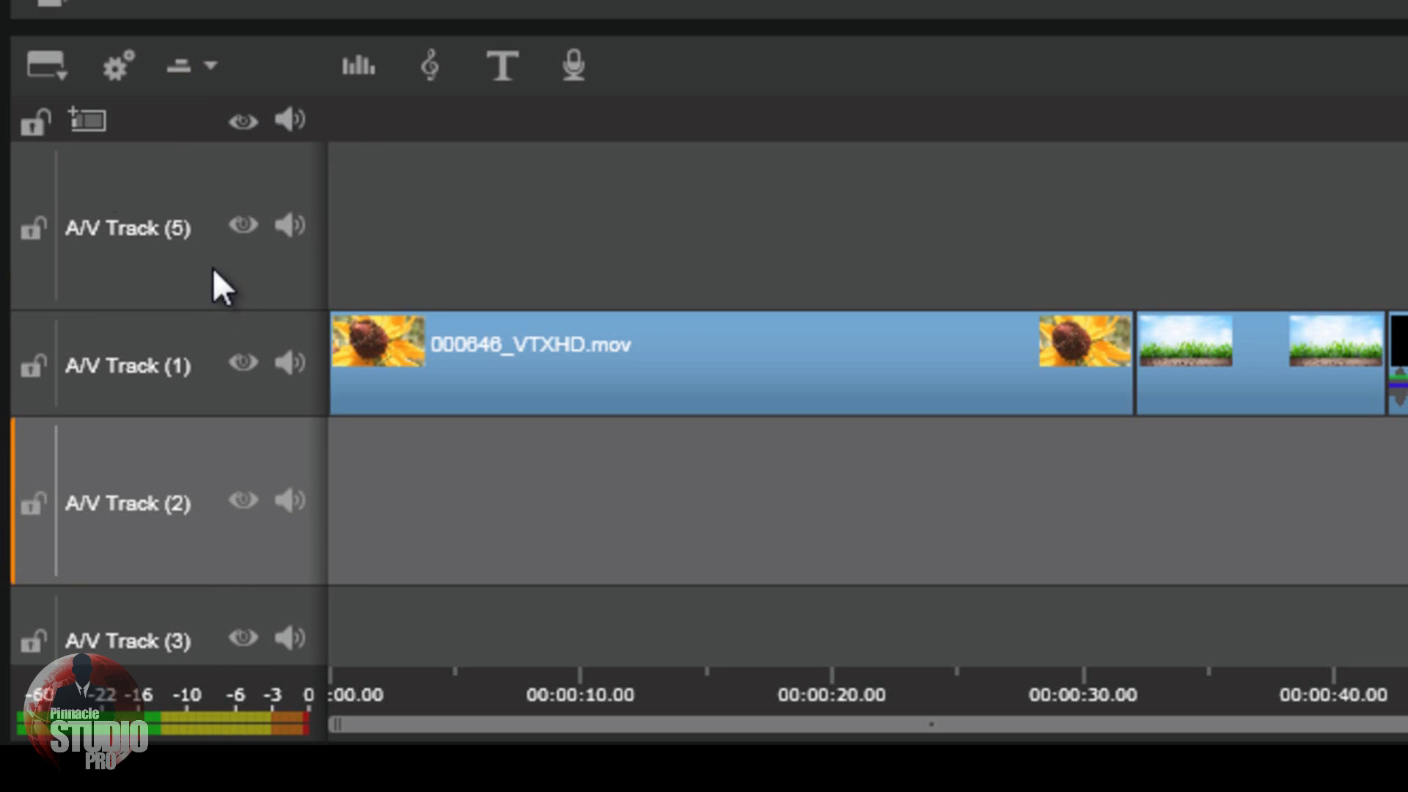
click(227, 173)
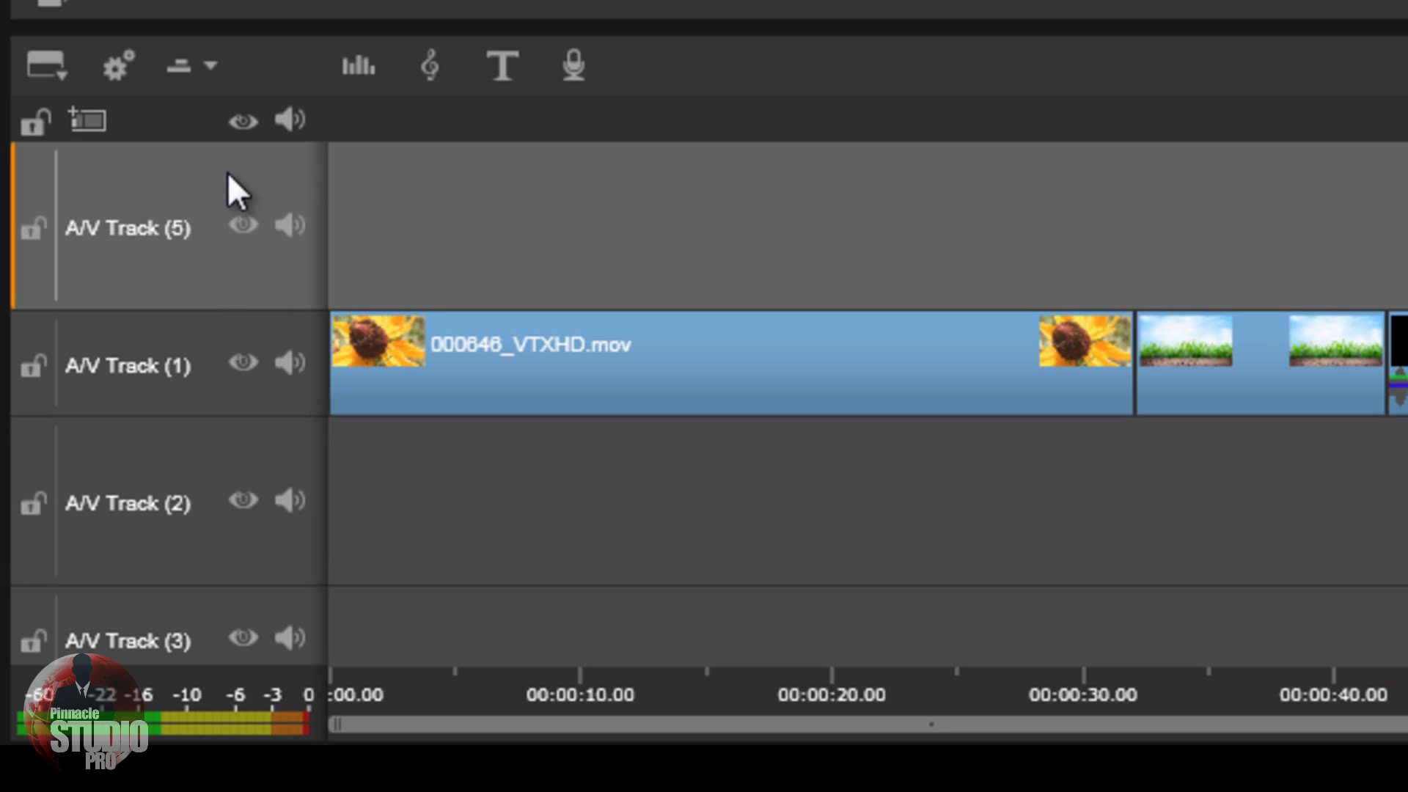
click(188, 470)
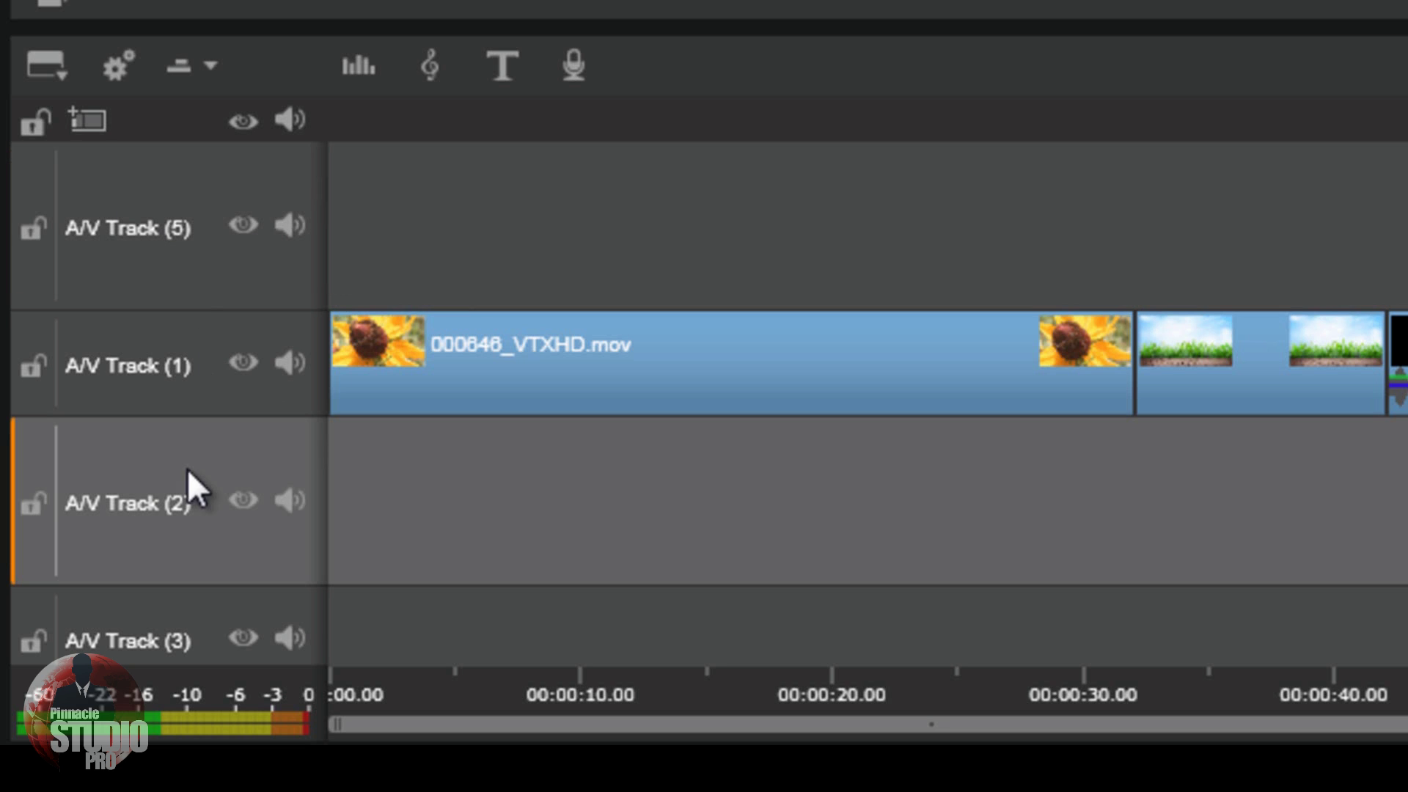
click(101, 124)
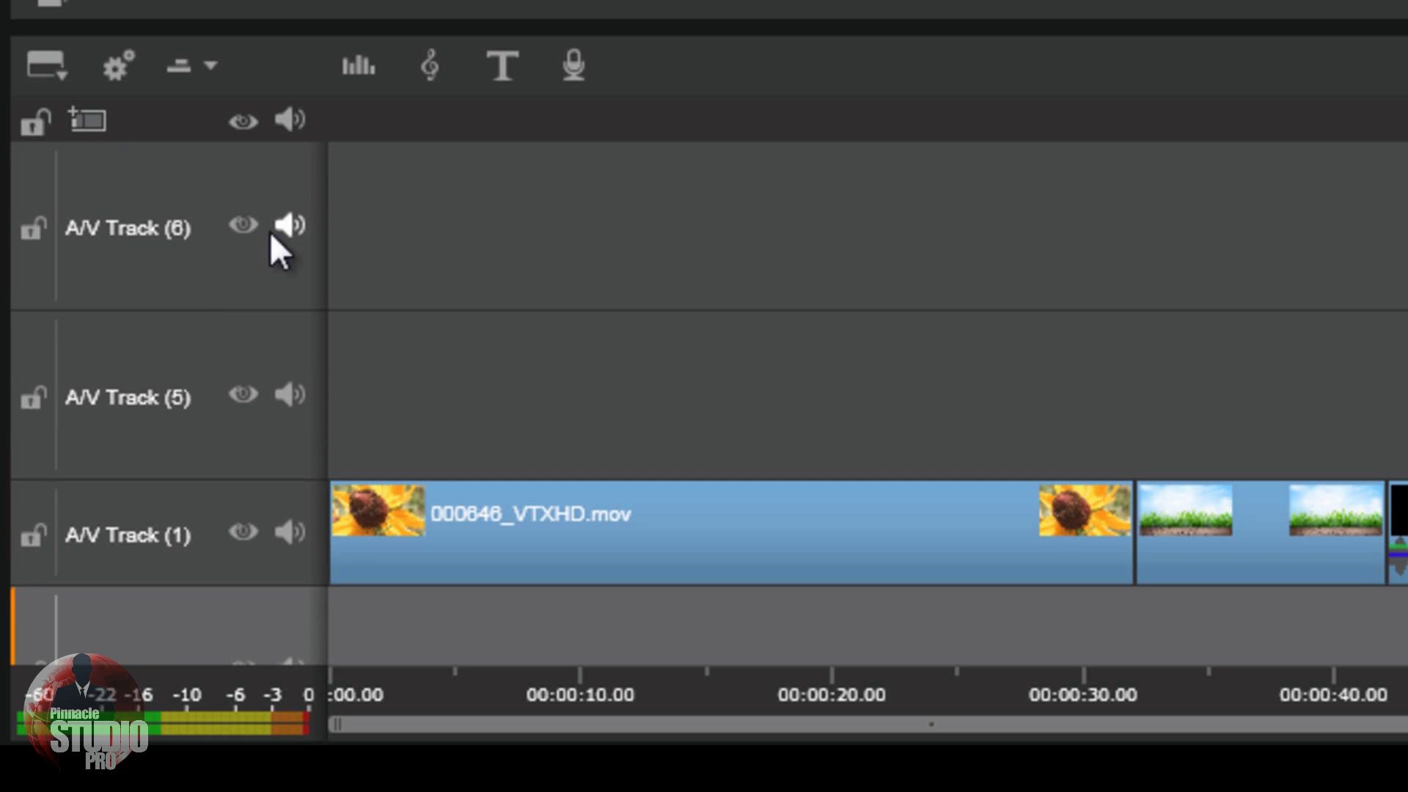
click(198, 180)
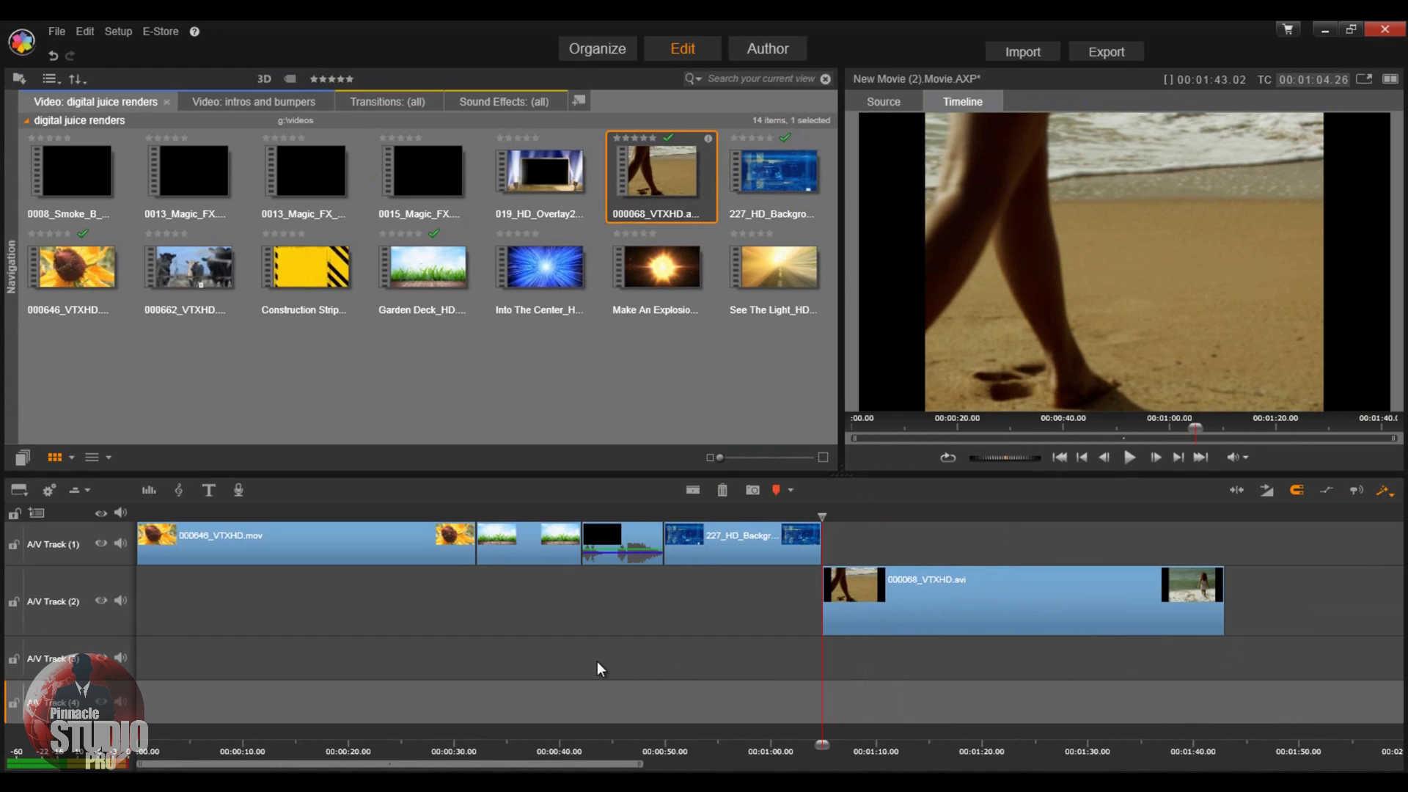
Slide 000068_VTXHD.avi left to start with 227_HD_Background, then scrub to around 0:54.
drag(917, 595, 807, 565)
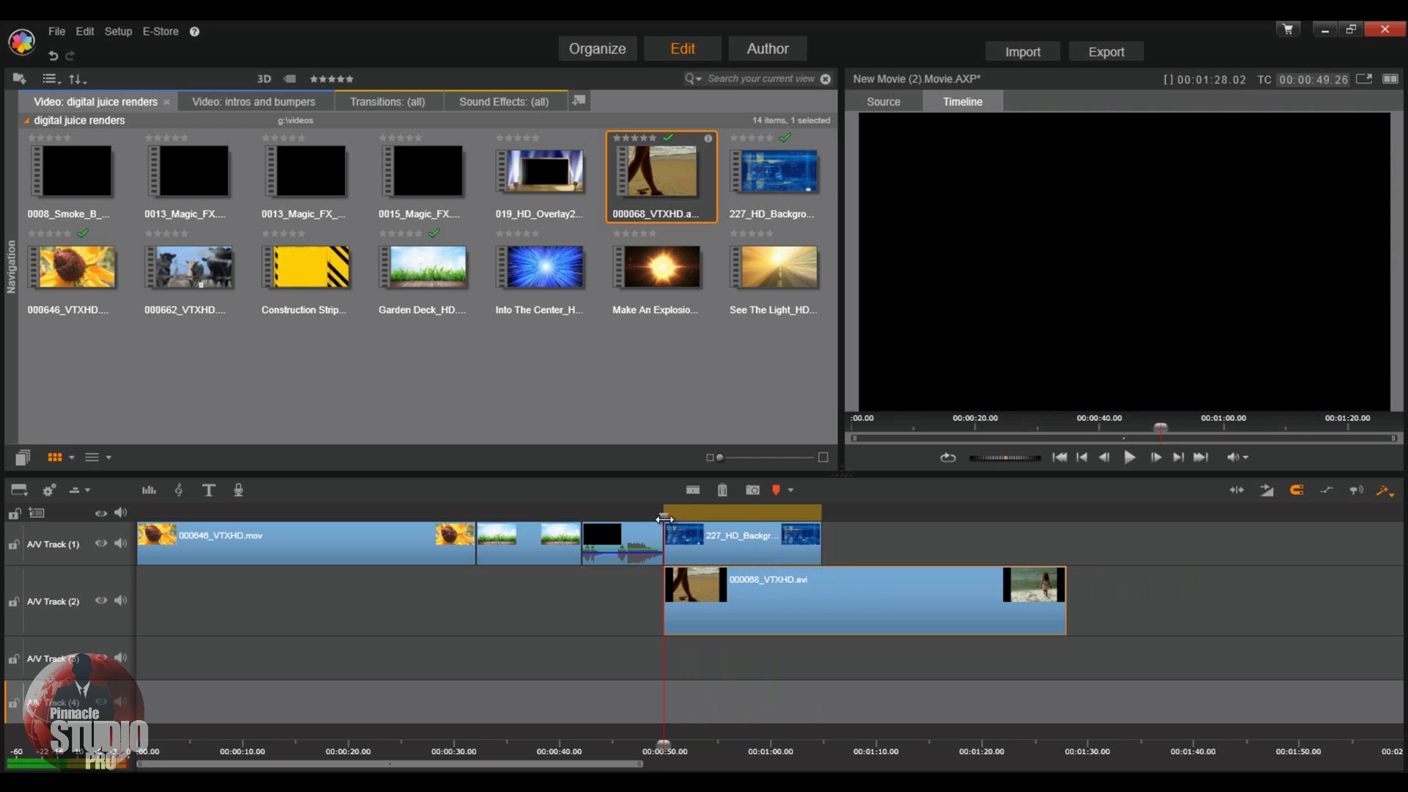
drag(664, 514, 767, 522)
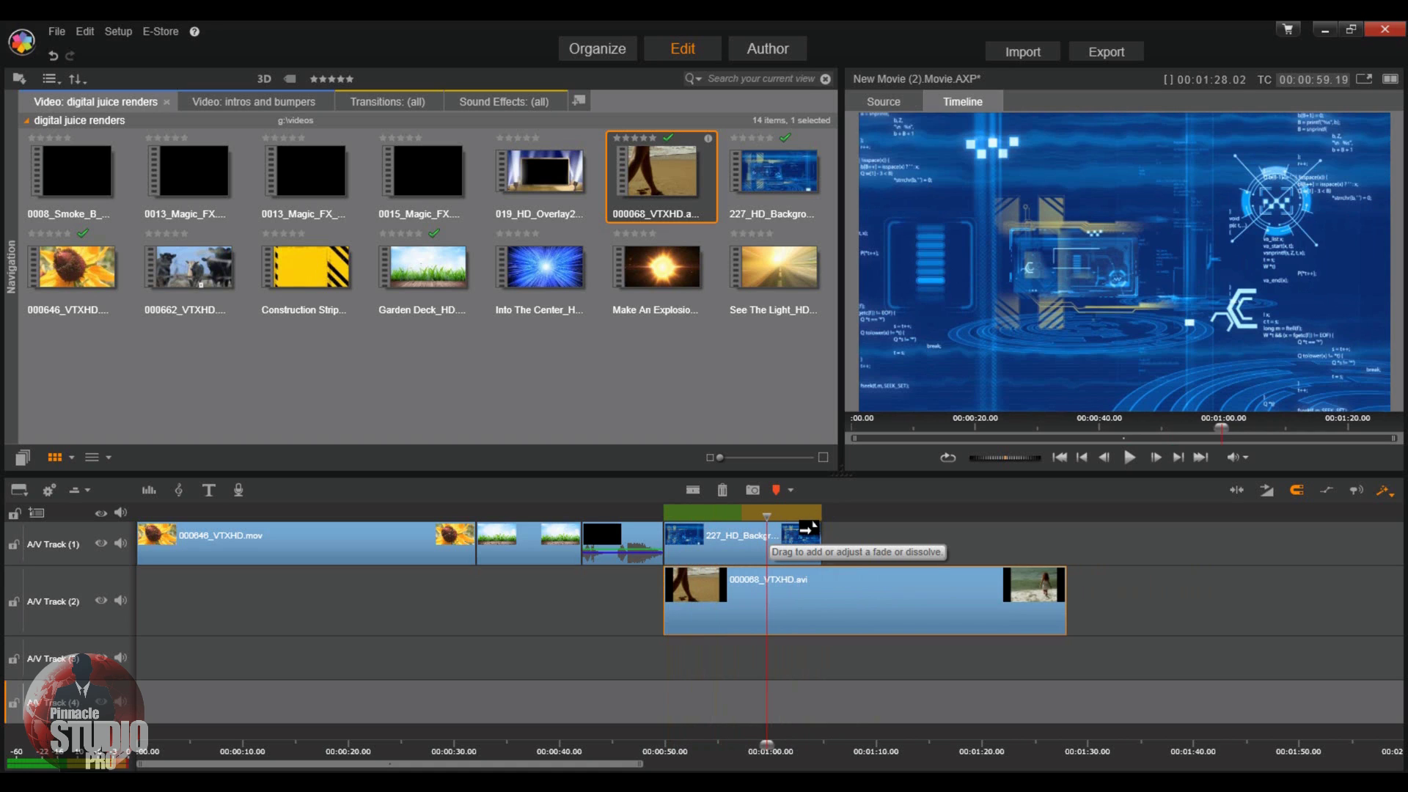
Drag a 14.29 fade across the 227_HD_Background clip and scrub to preview it.
drag(807, 528, 665, 534)
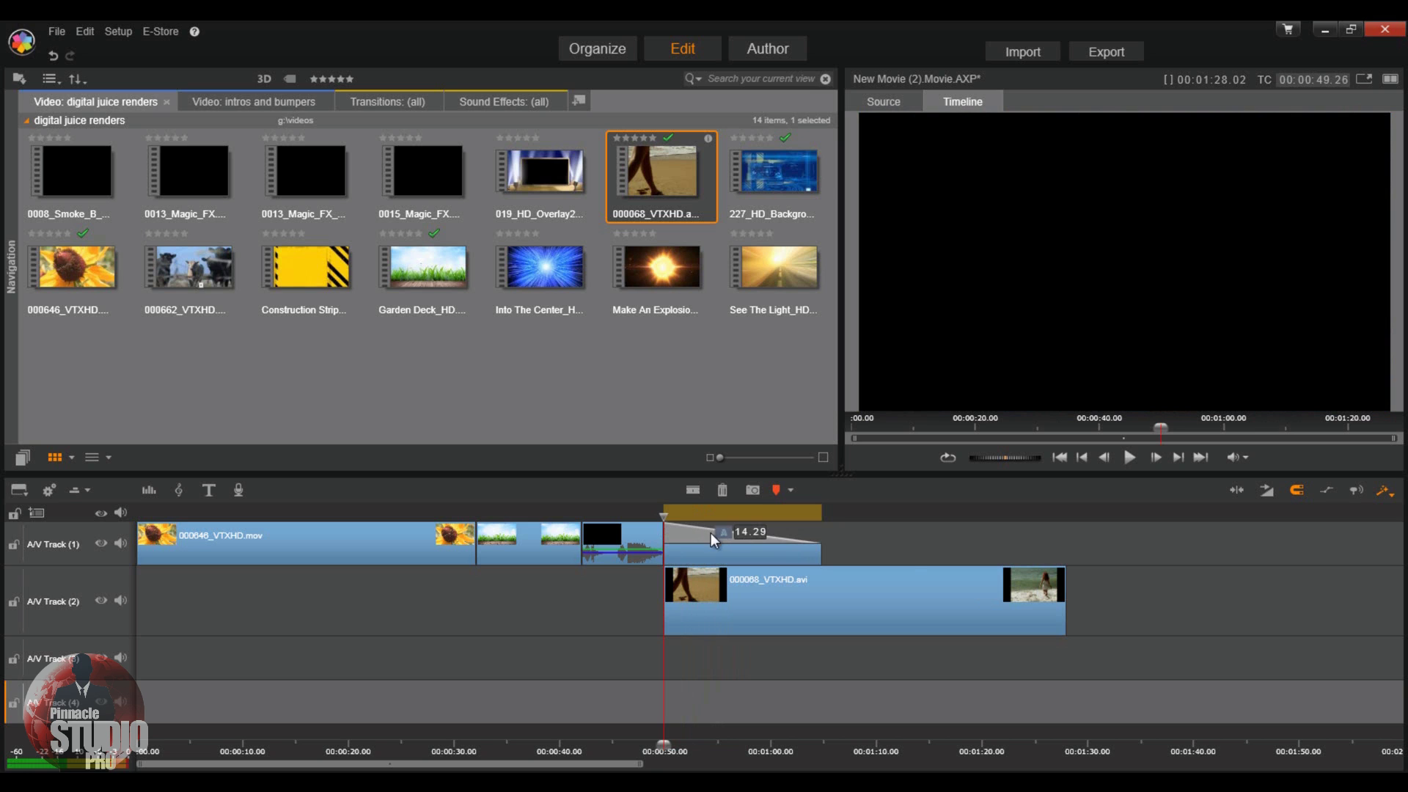
mouse_move(664, 515)
mouse_down()
mouse_move(687, 514)
mouse_move(671, 514)
mouse_up()
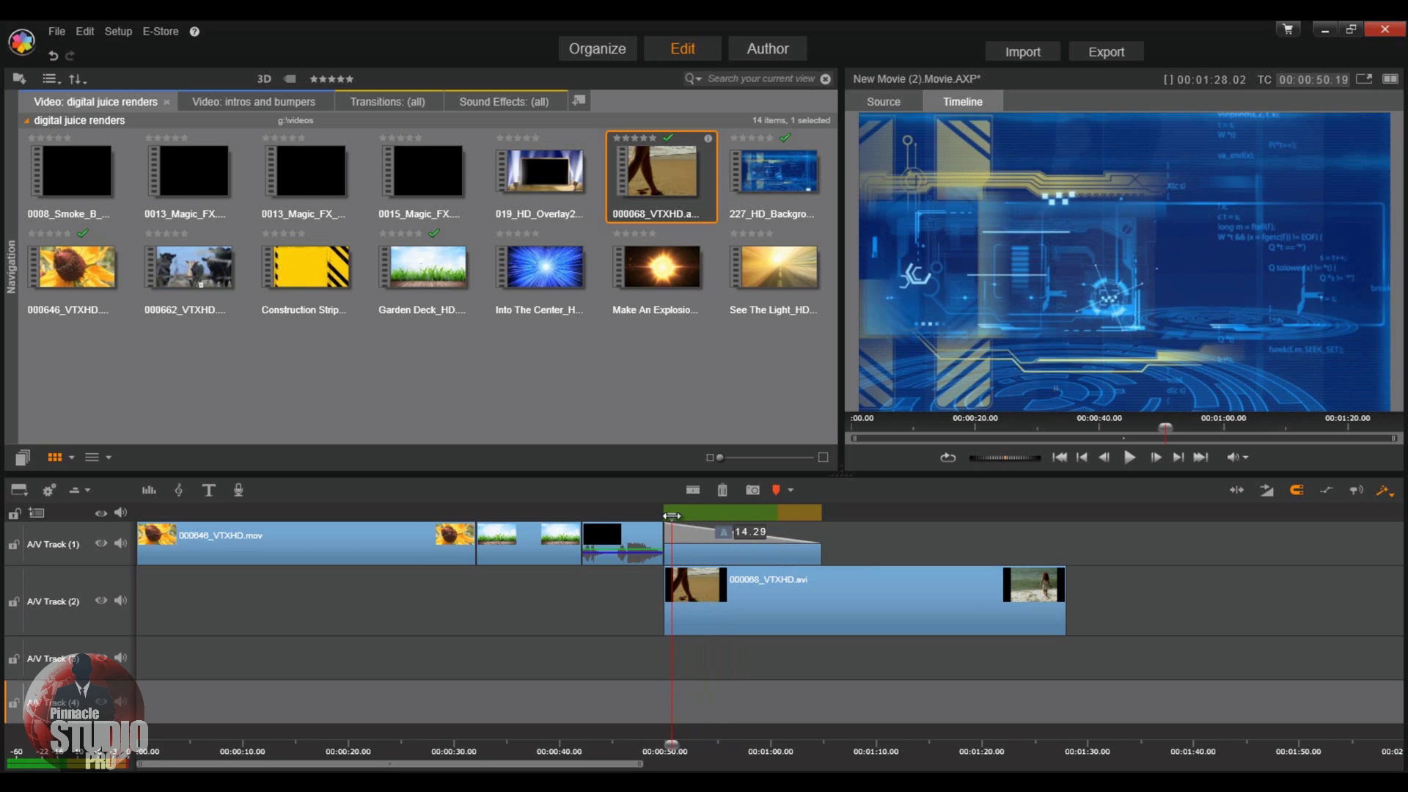
drag(672, 515, 759, 521)
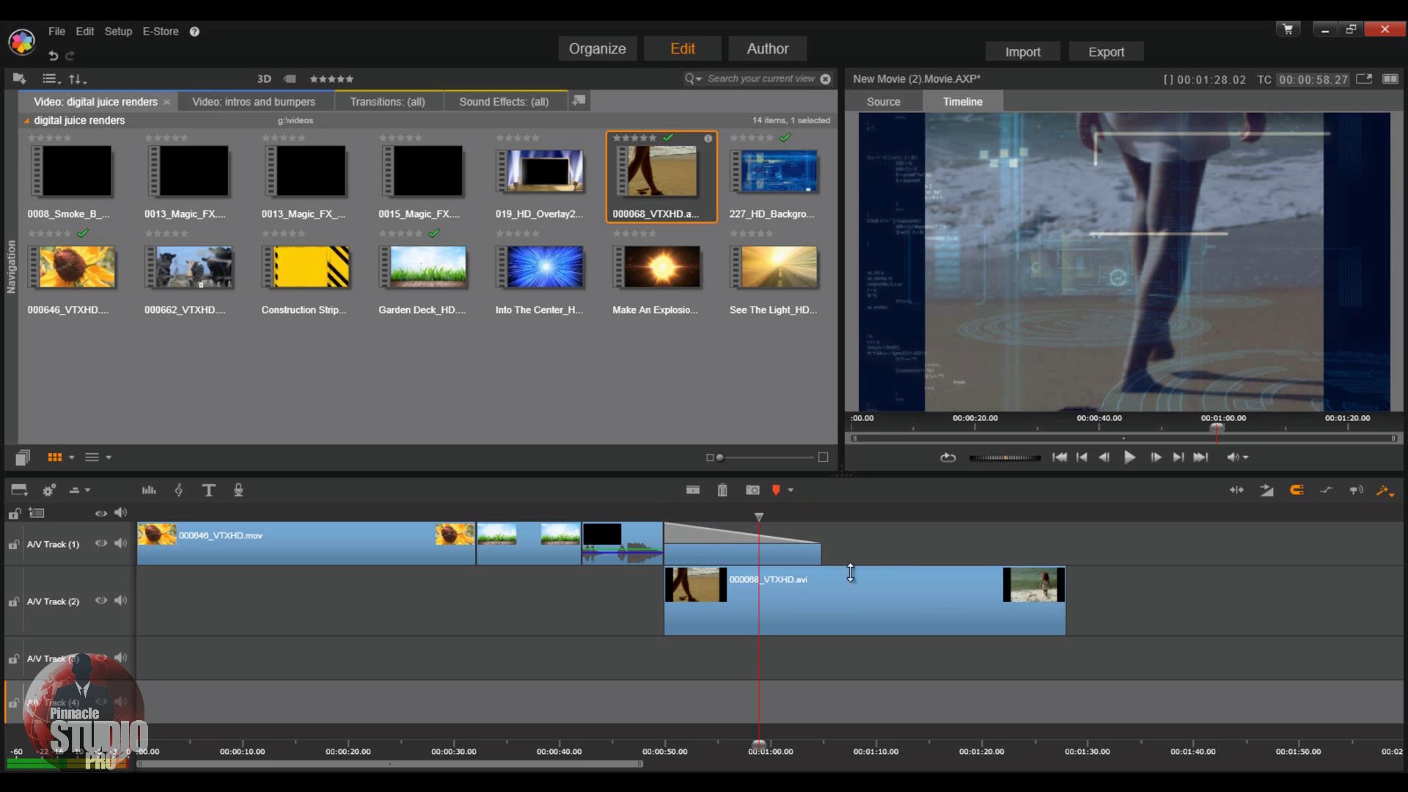
Push the beach clip later, then undo twice to remove the clip move and the 227_HD fade.
drag(830, 611, 999, 575)
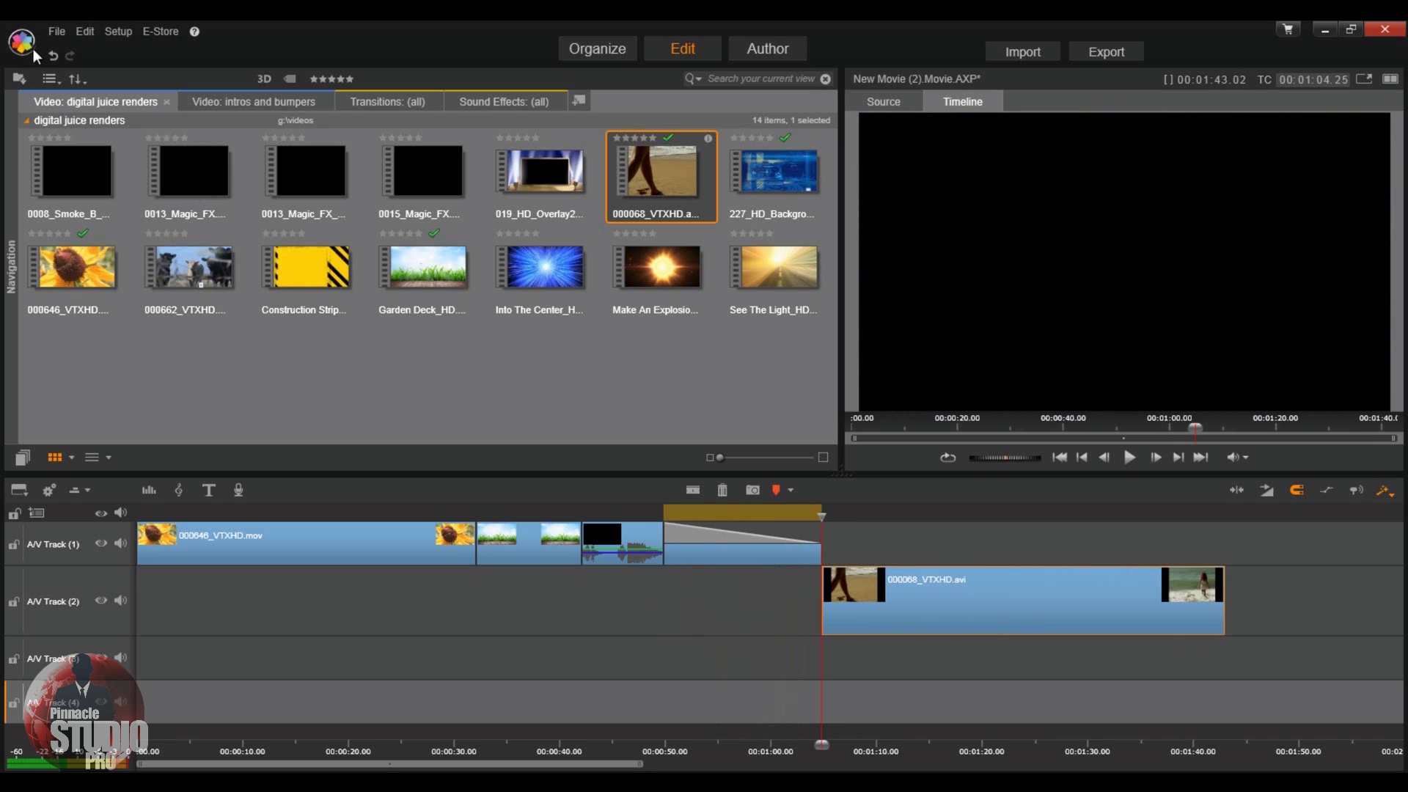
click(55, 55)
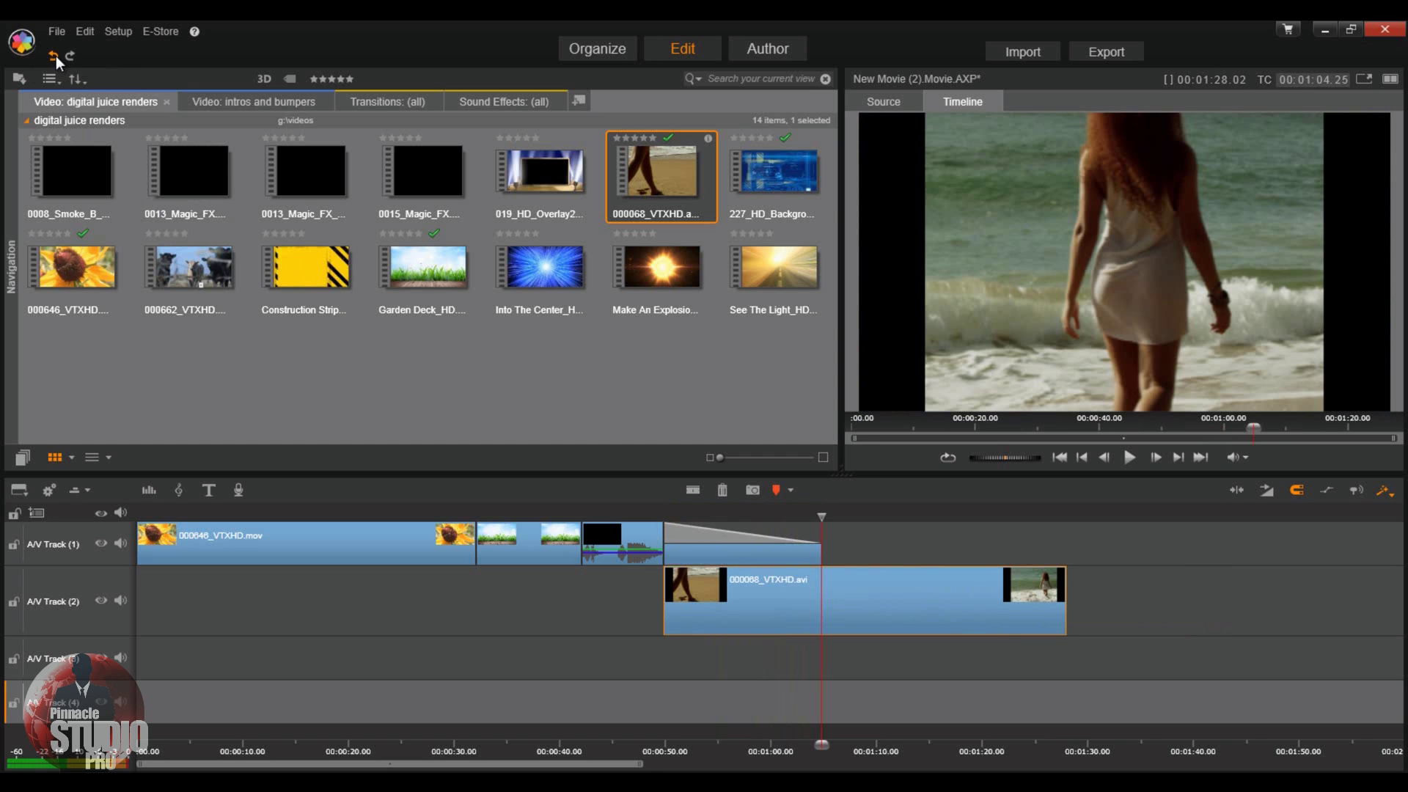
click(56, 55)
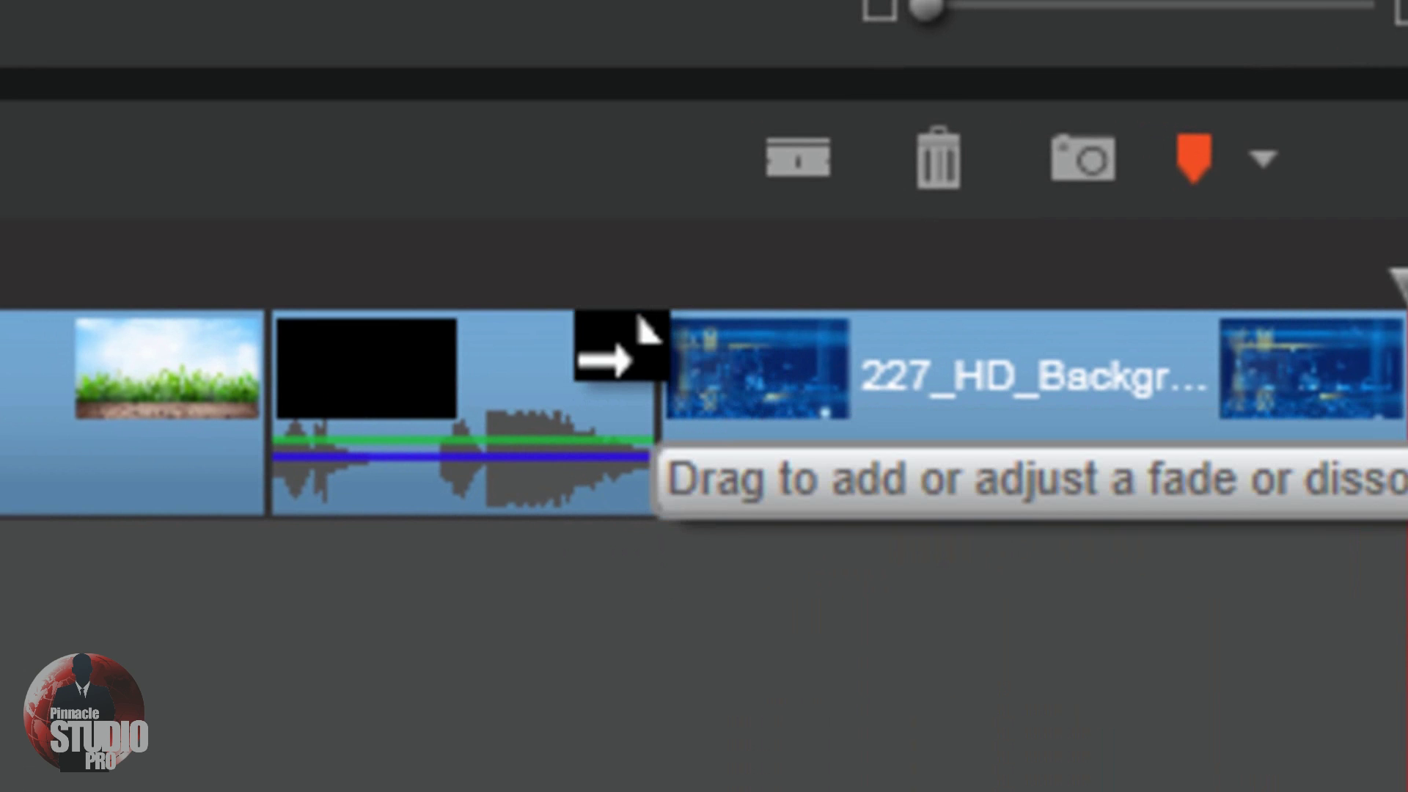
Drag a fade at the end of PinnacleStudioPro_Intro.mp4 into 227_HD, then preview the dissolve.
drag(642, 326, 461, 371)
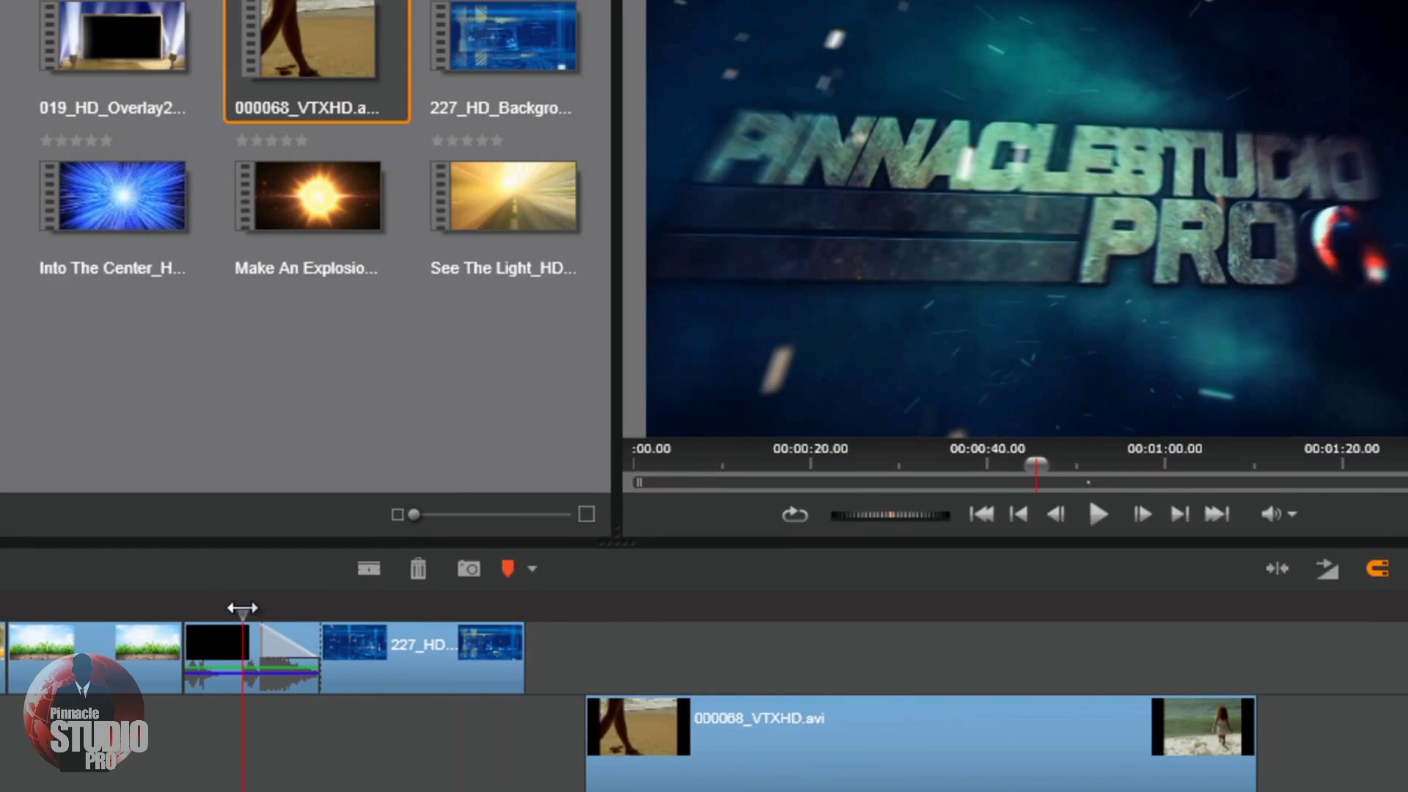
drag(242, 608, 281, 645)
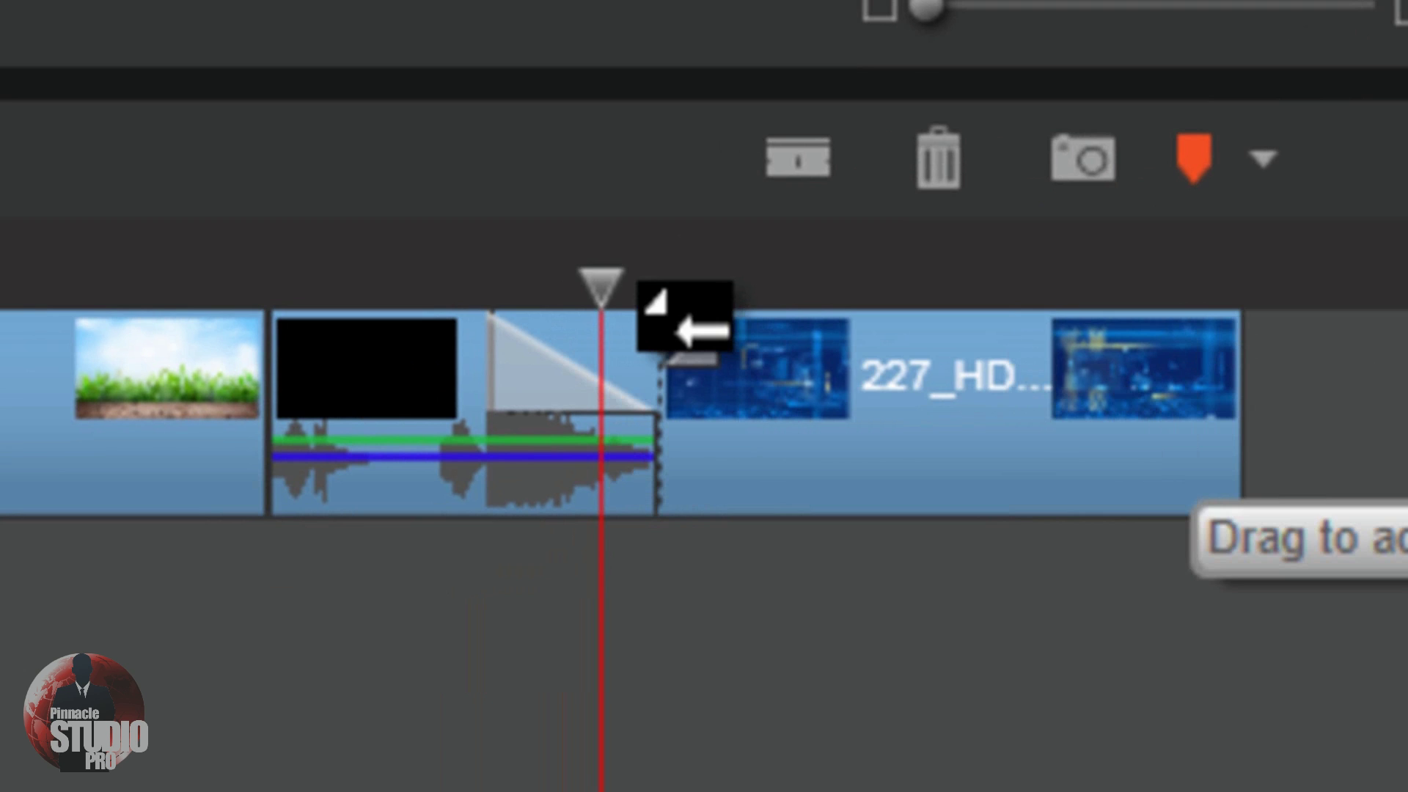
Extend the dissolve into 227_HD_Background2.mov and scrub through it from just before the transition.
drag(700, 331, 828, 399)
click(561, 290)
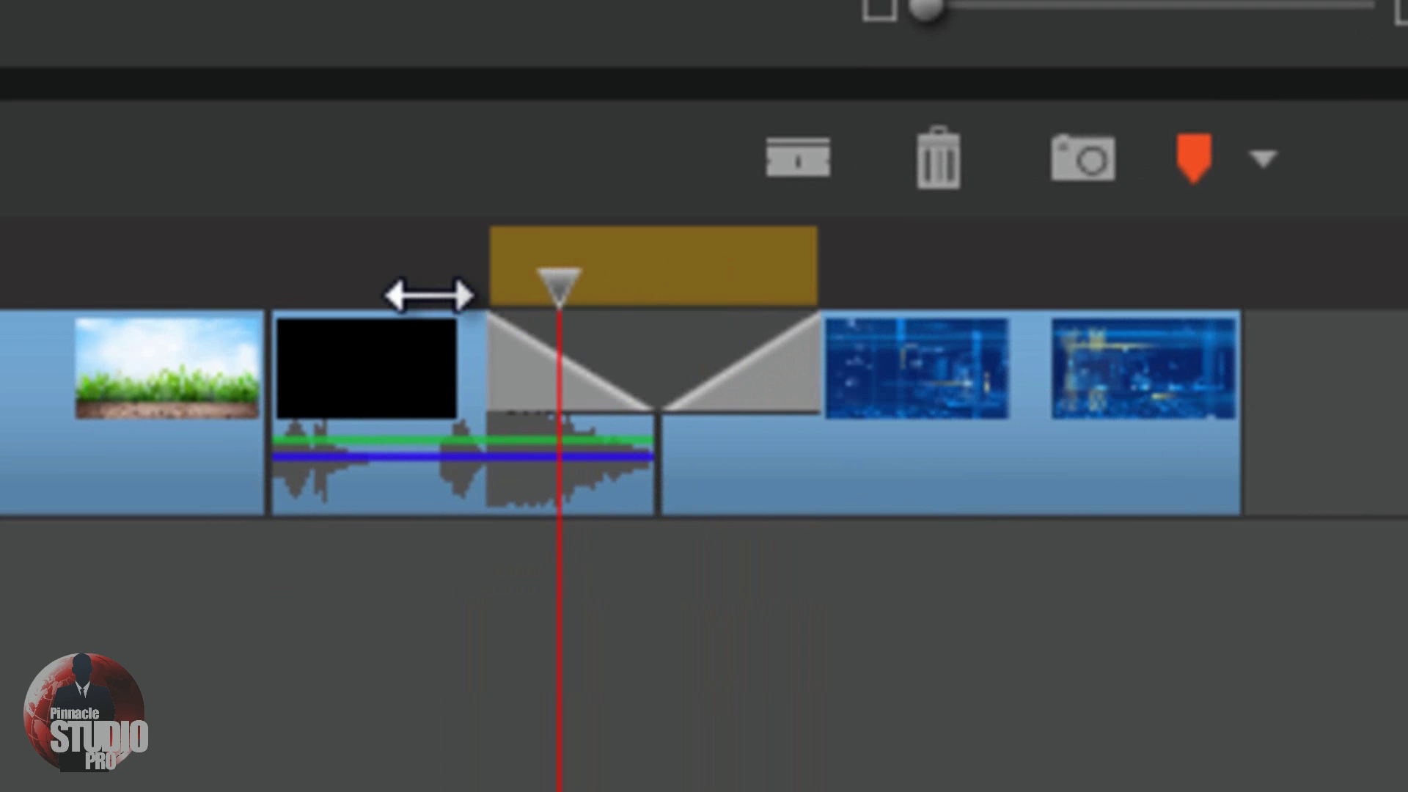
click(409, 292)
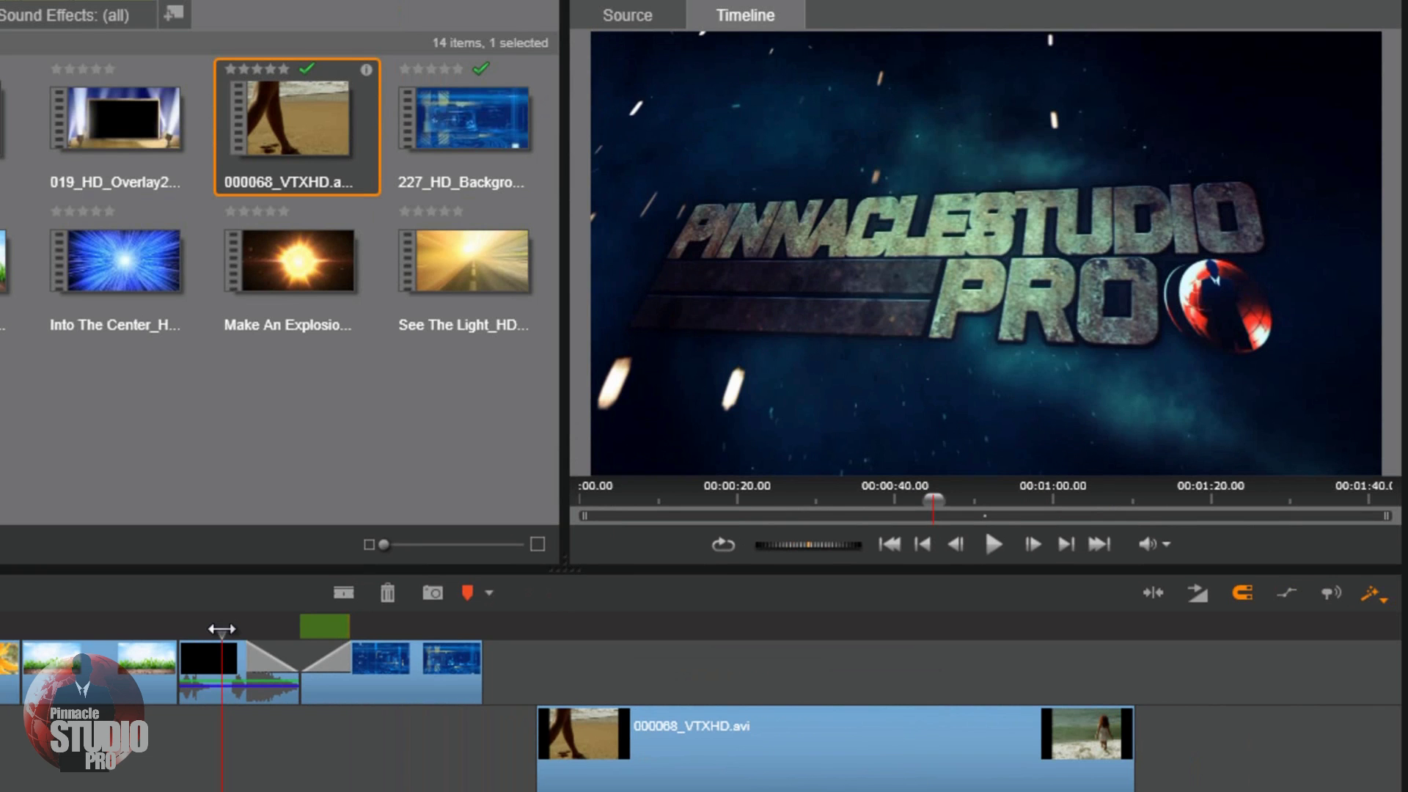
drag(222, 629, 370, 693)
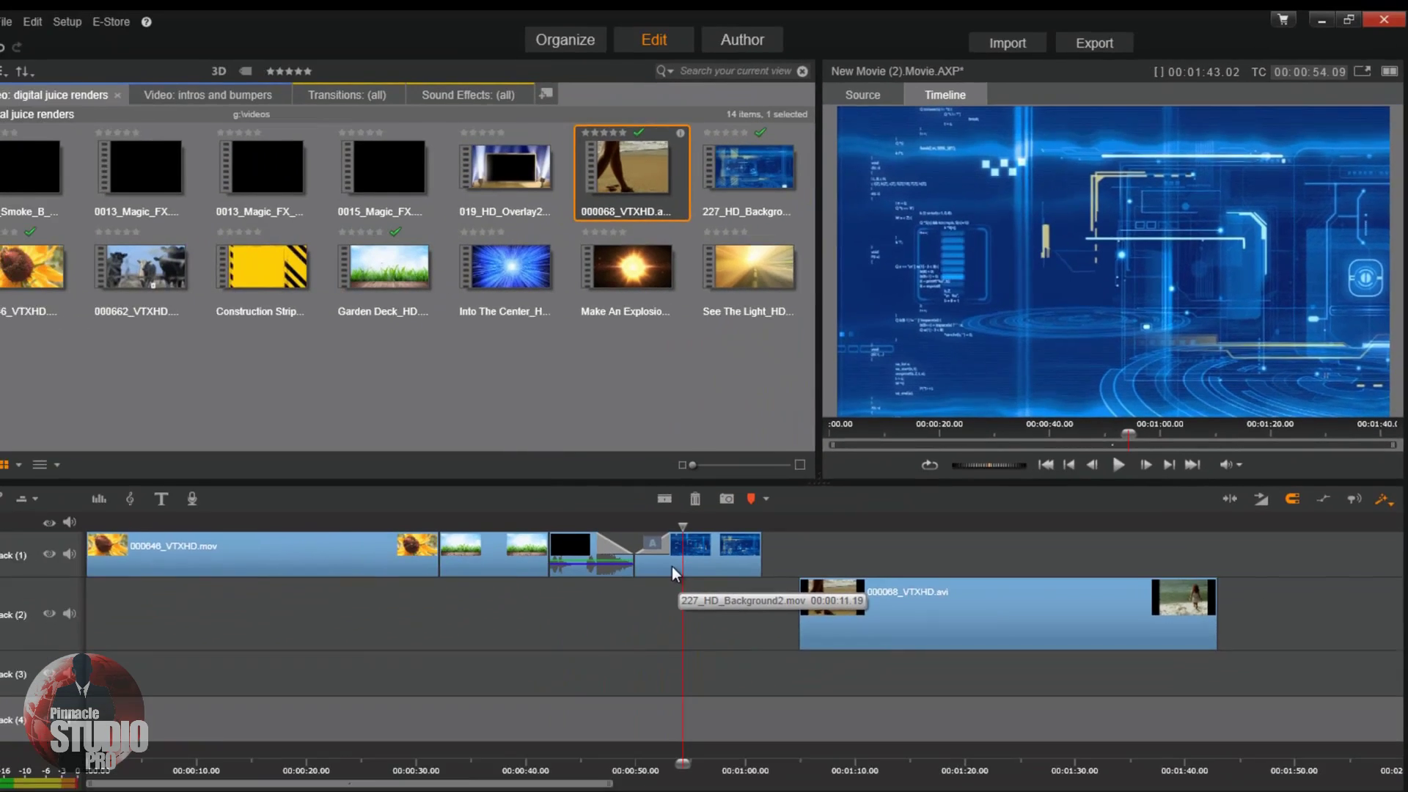
Undo twice to remove the dissolve between the Intro and 227_HD_Background clips.
key(ctrl+z)
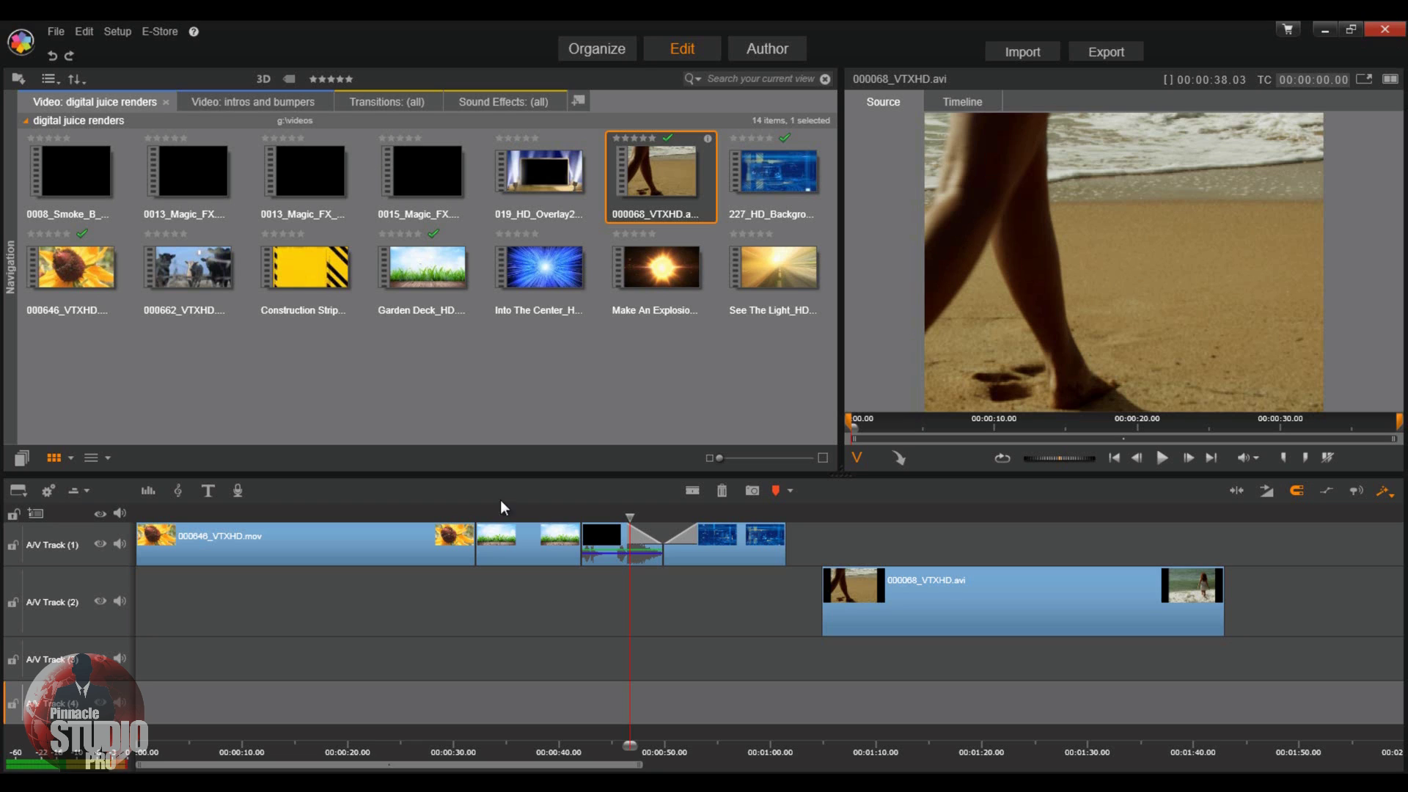
mouse_move(124, 188)
click(632, 550)
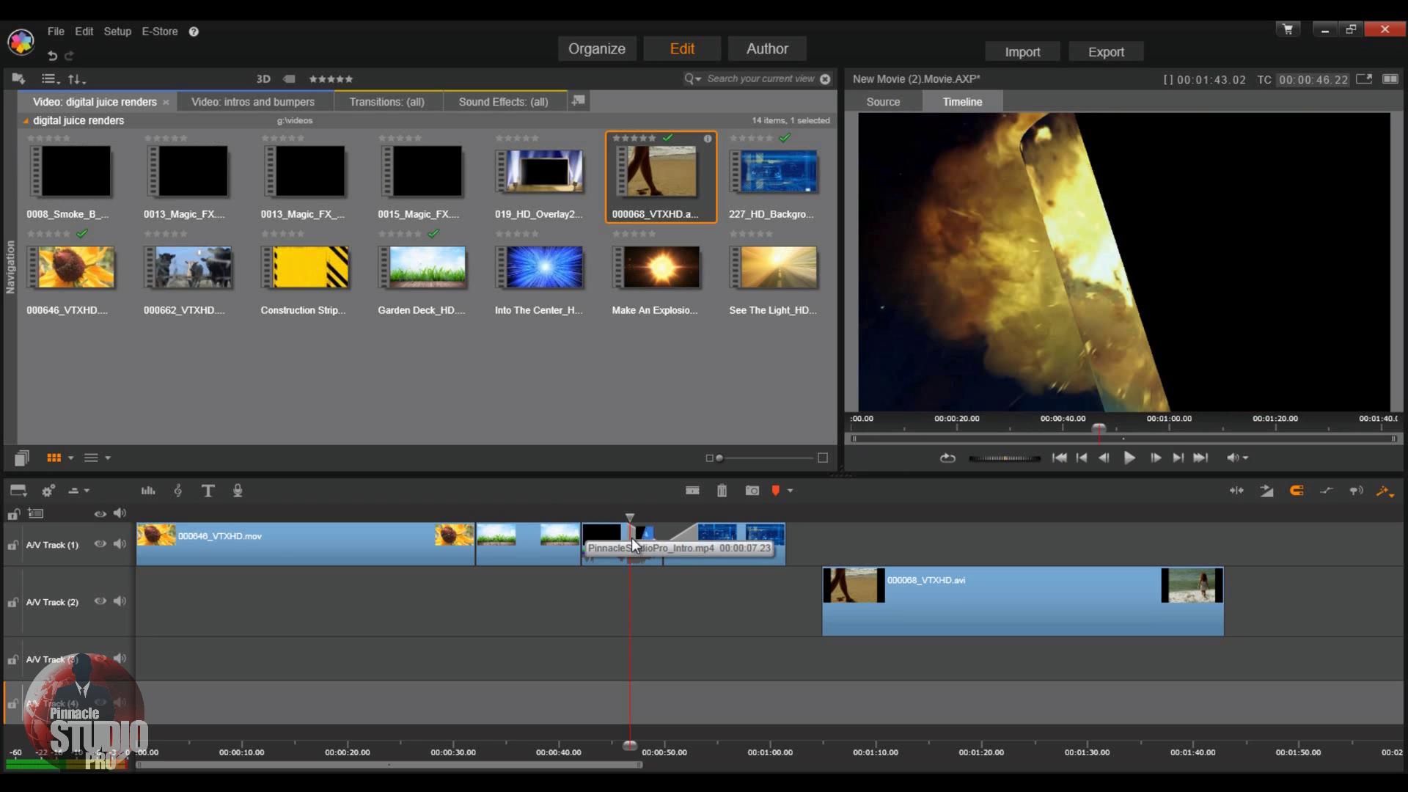
click(51, 59)
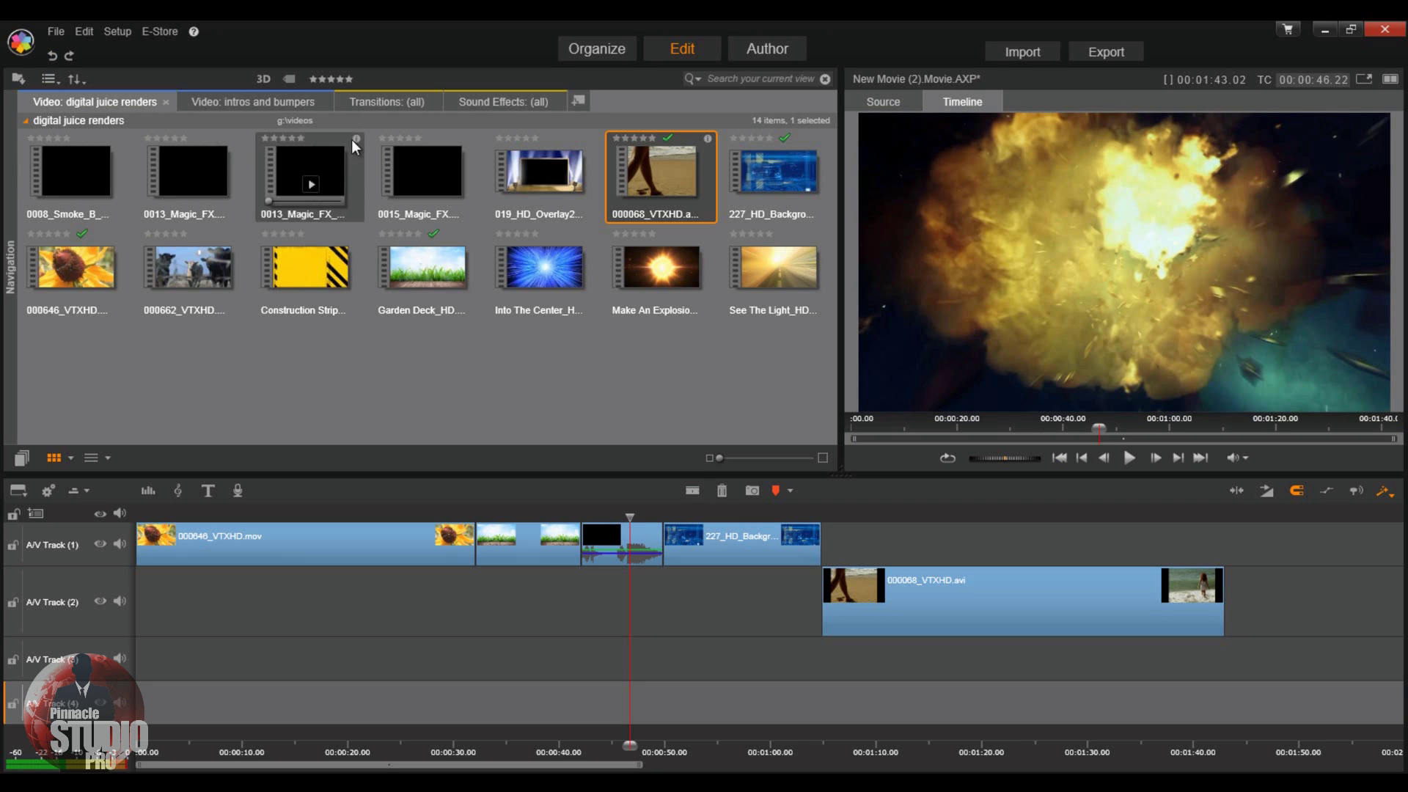
Drop a Page Curl transition between the Intro and 227_HD clips and shorten the Intro's end.
click(373, 103)
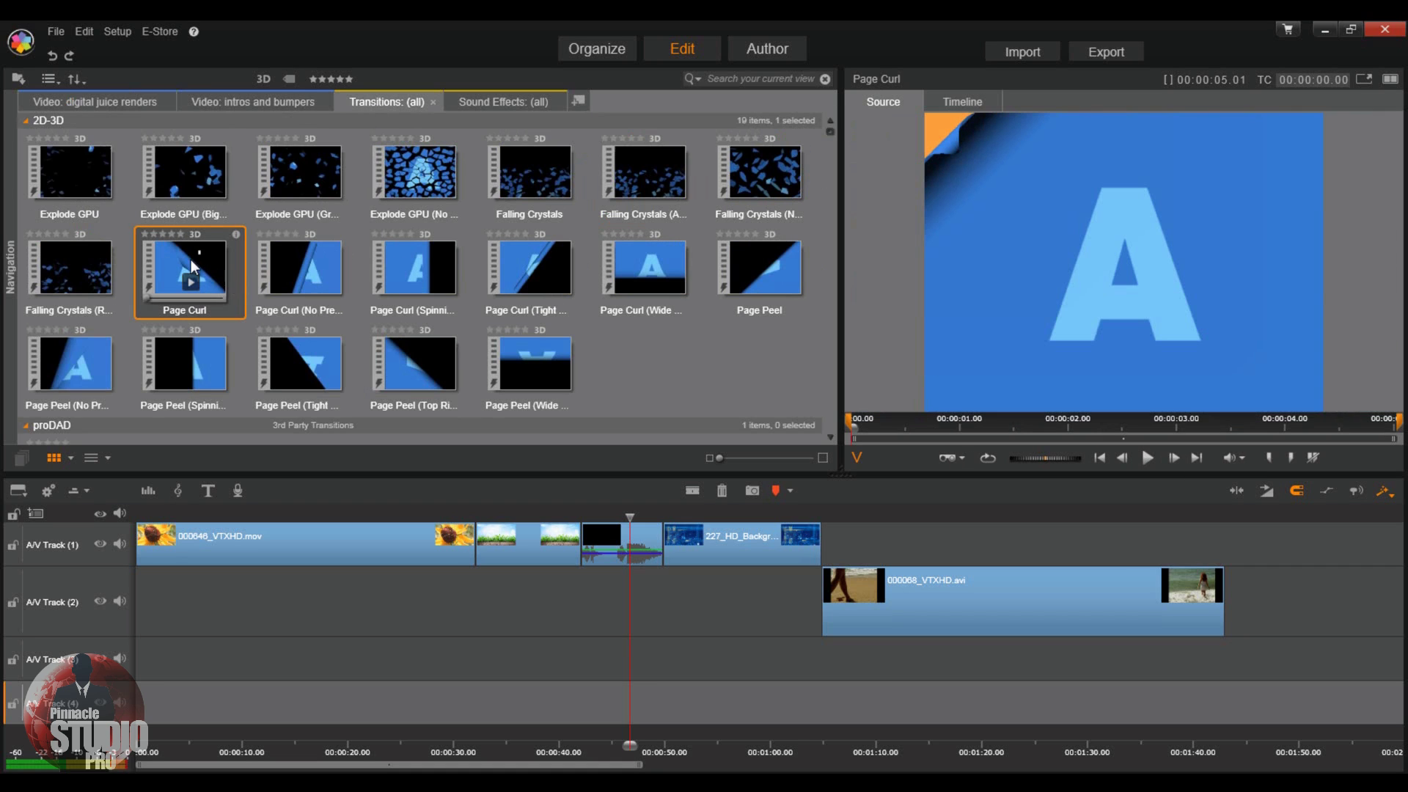
mouse_move(179, 258)
mouse_down()
mouse_move(645, 547)
mouse_move(654, 518)
mouse_move(637, 518)
mouse_move(660, 520)
mouse_move(647, 519)
mouse_up()
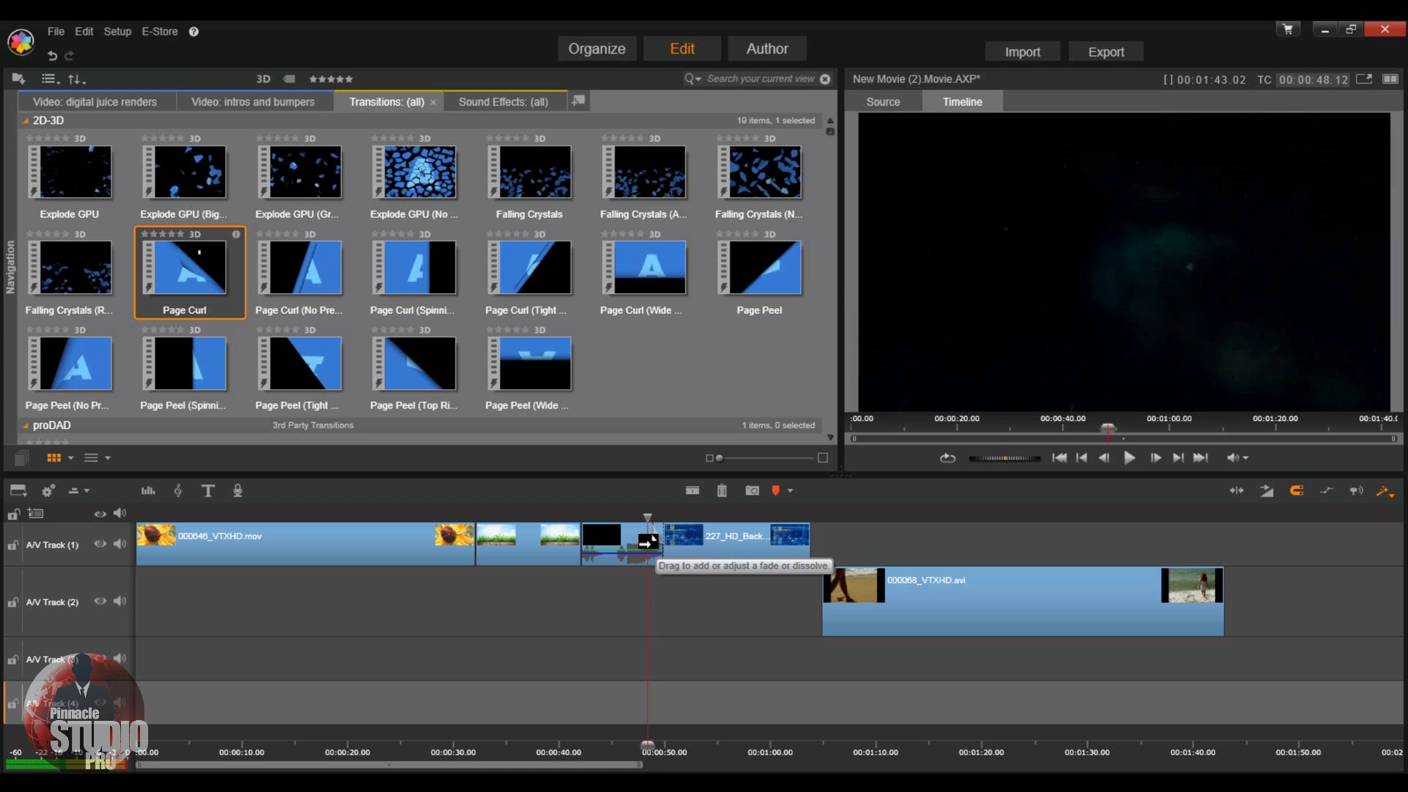
mouse_move(654, 542)
mouse_down()
mouse_move(623, 543)
mouse_move(656, 541)
mouse_move(637, 540)
mouse_up()
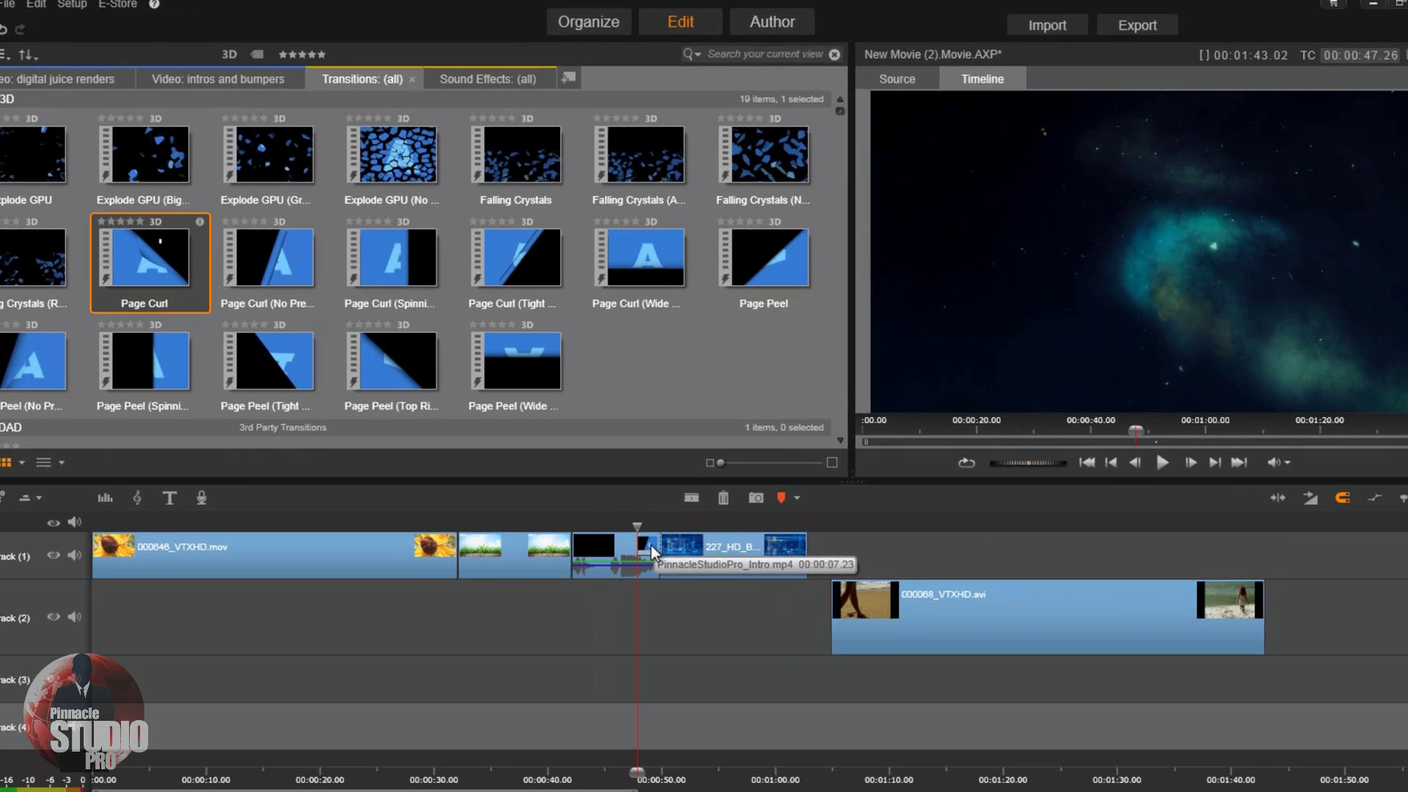
double_click(649, 544)
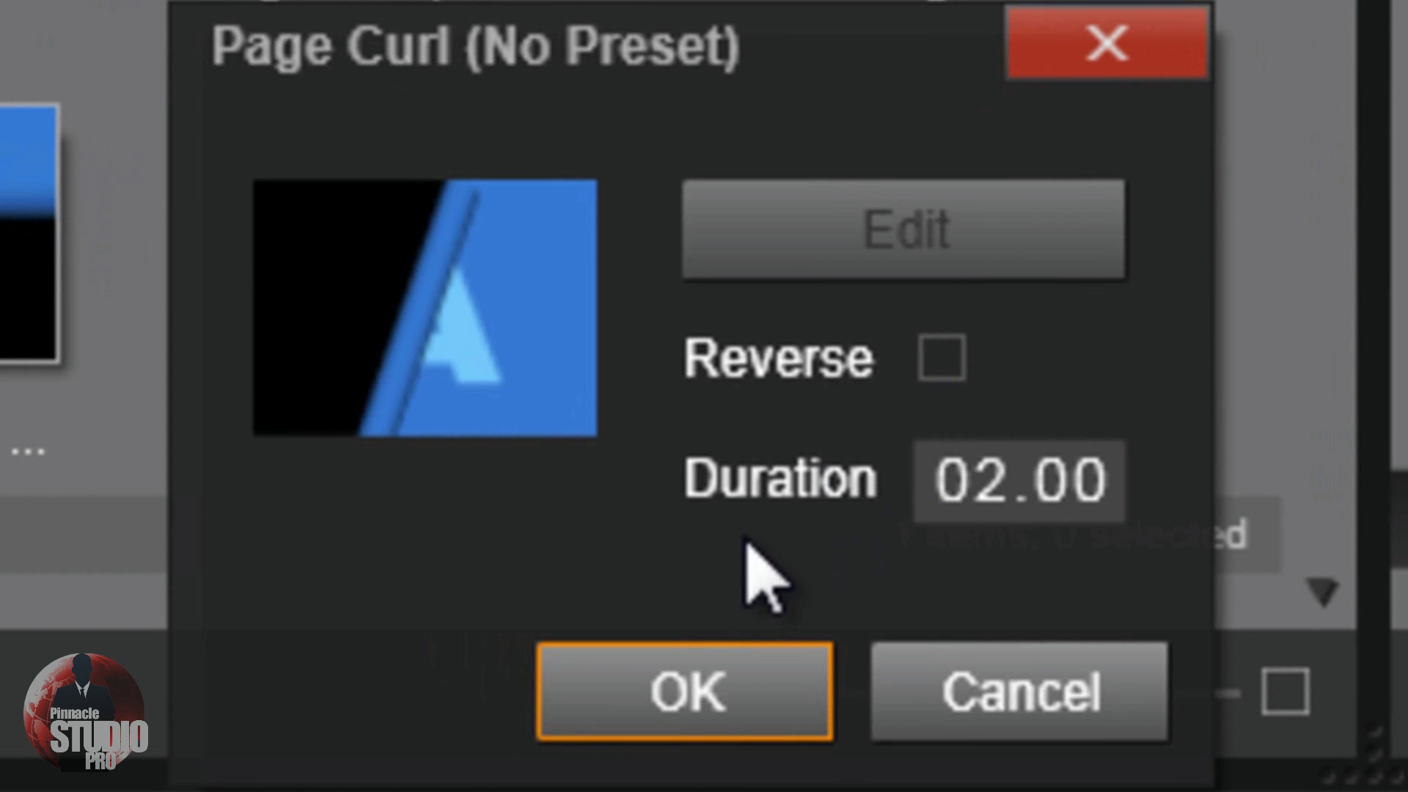
click(669, 695)
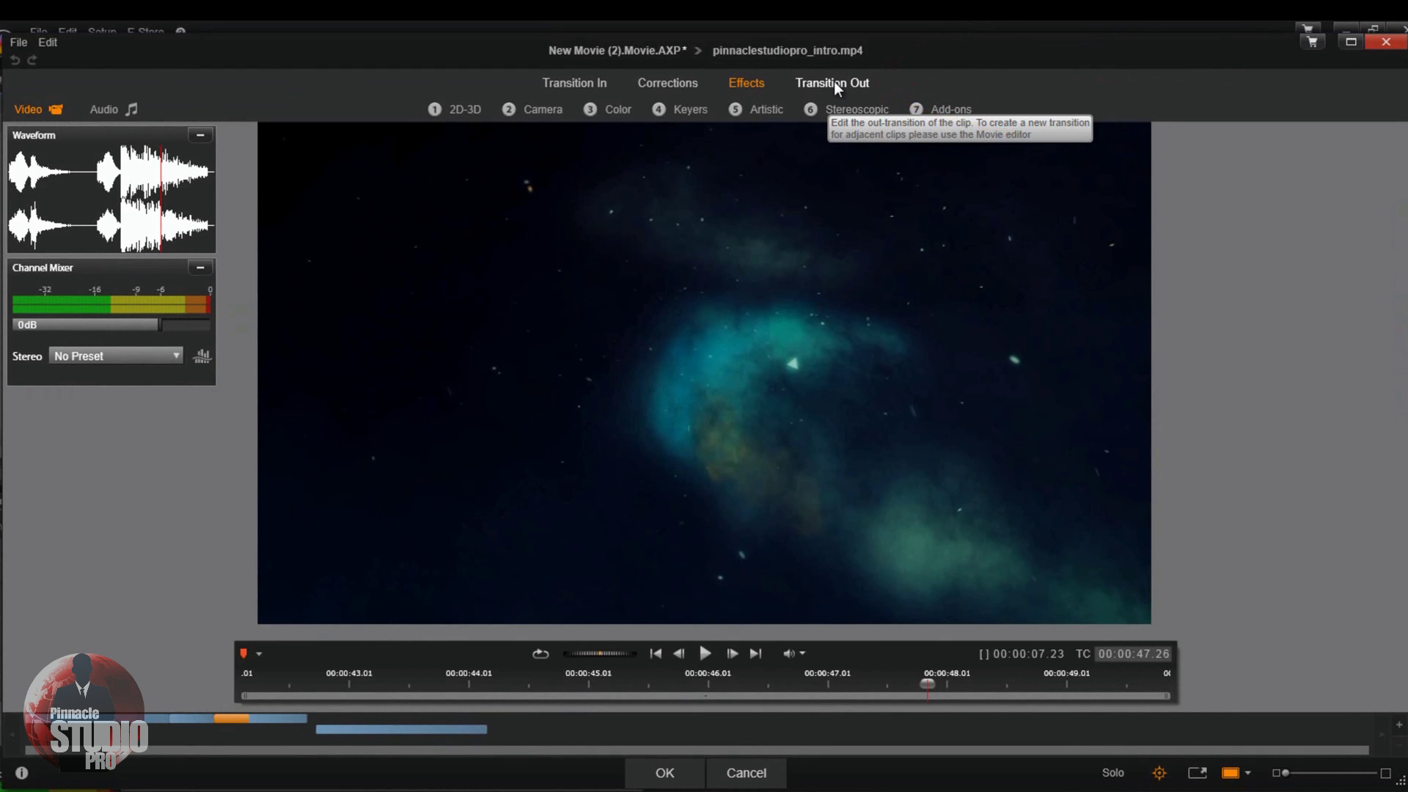
View the Intro clip's Transition Out Page Curl settings, scrub it, and keep the Default preset.
click(835, 83)
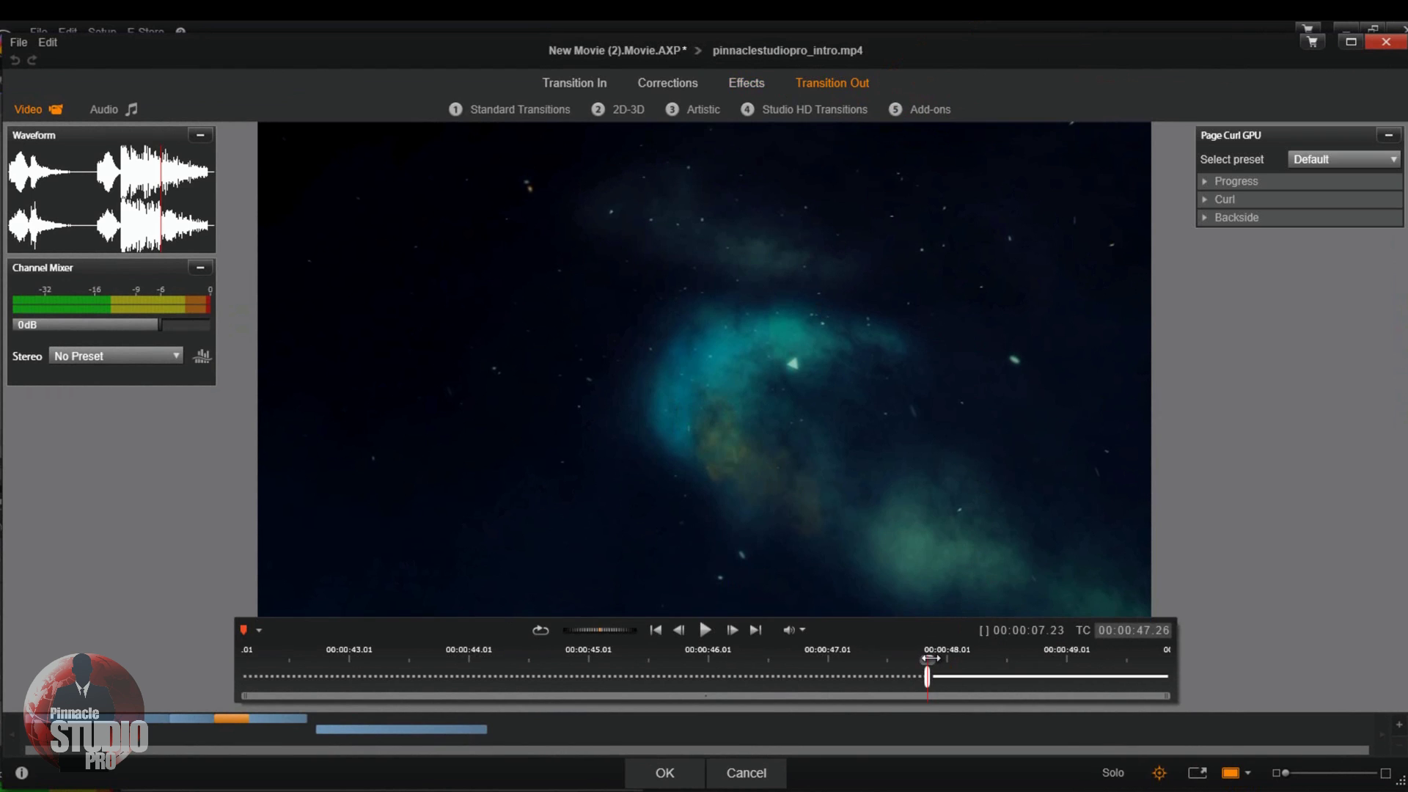
drag(930, 658, 1139, 664)
click(928, 660)
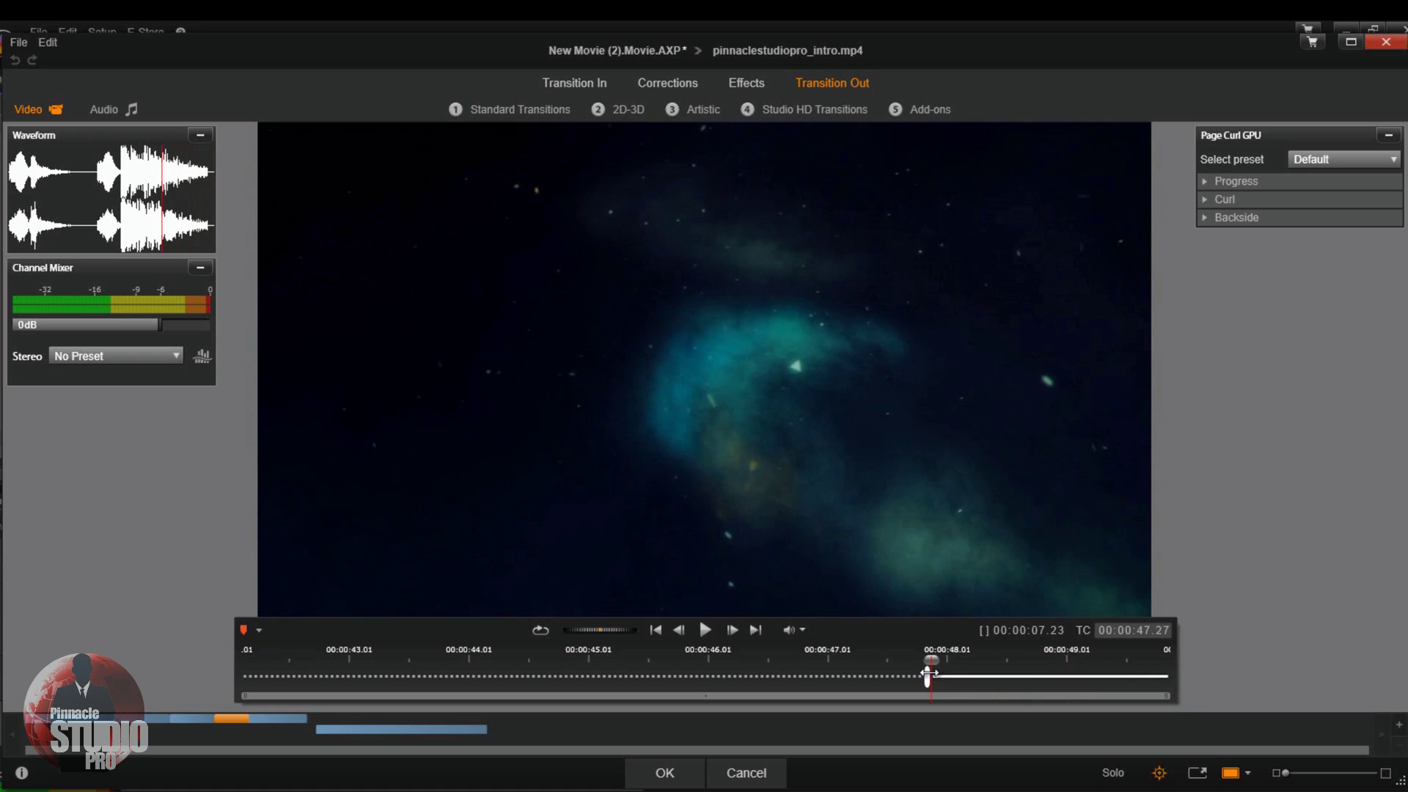
click(1393, 160)
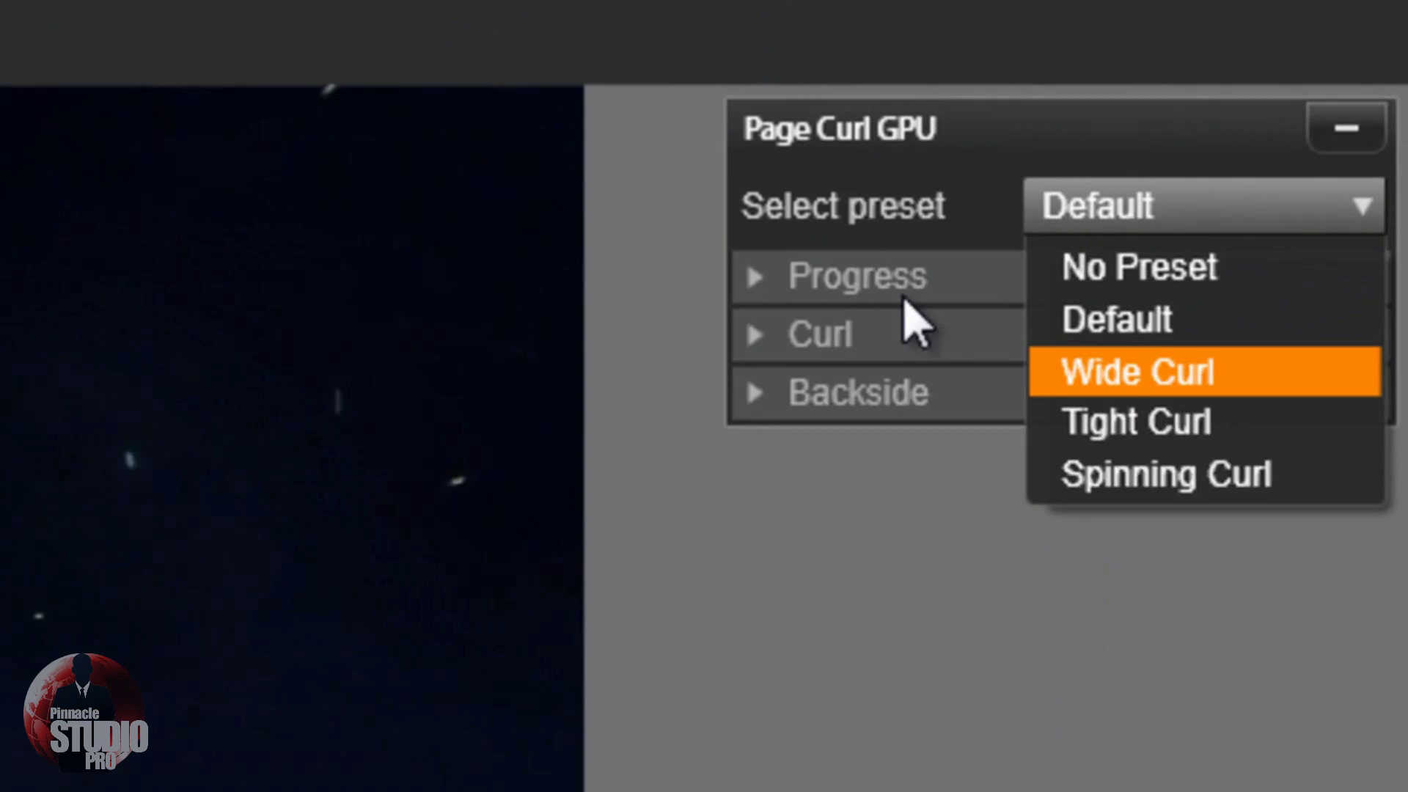
click(1234, 185)
click(484, 334)
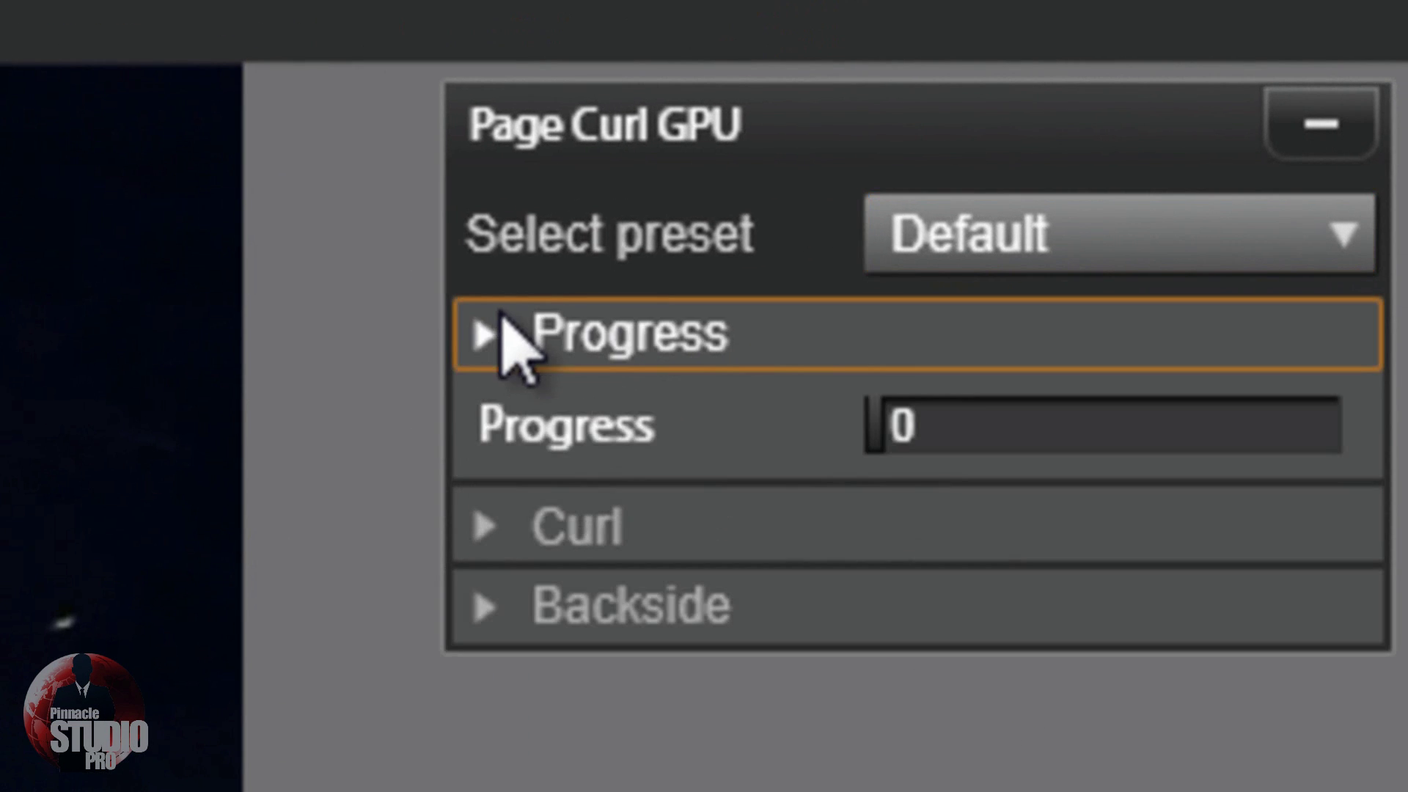
click(493, 331)
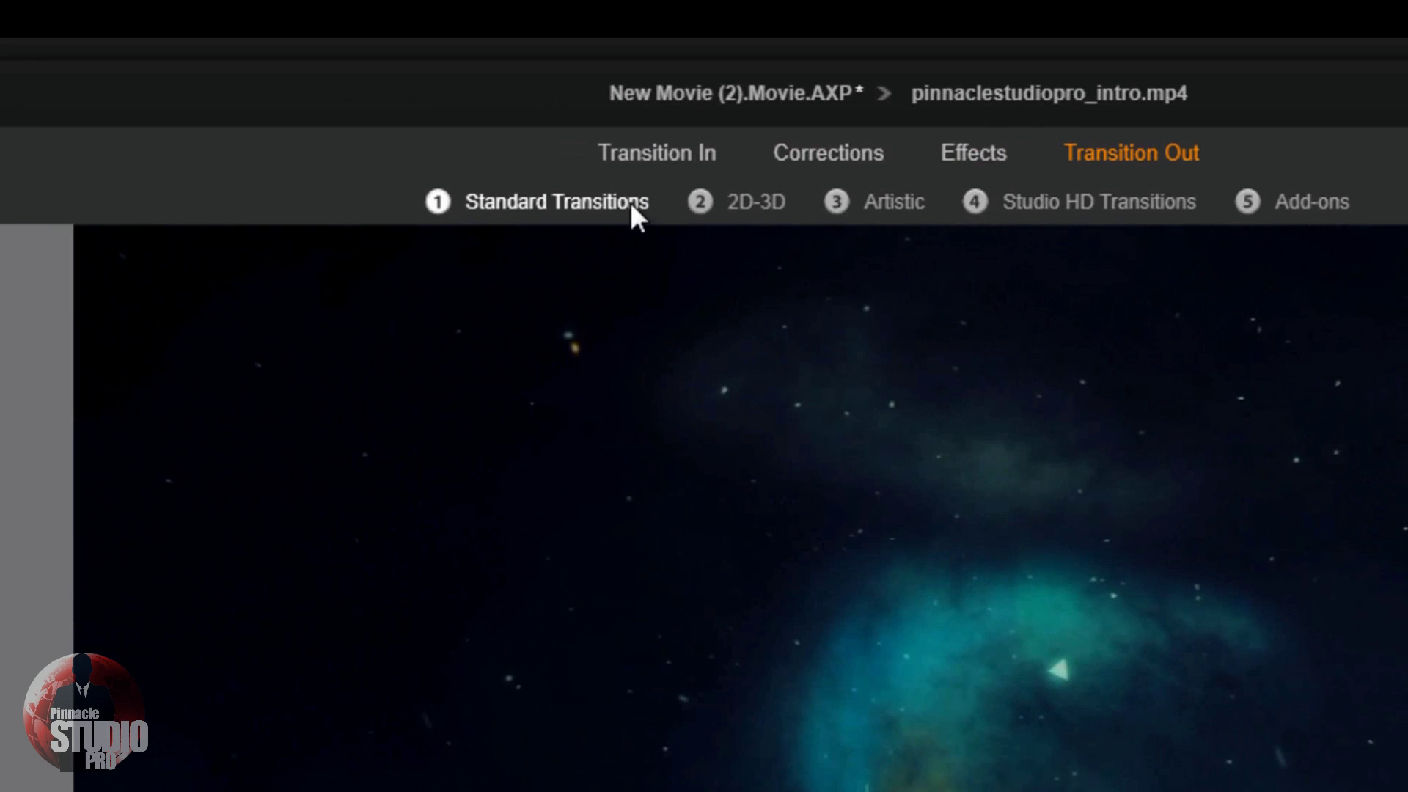
Browse the standard, 2D-3D, Artistic and Studio HD transition categories.
click(605, 206)
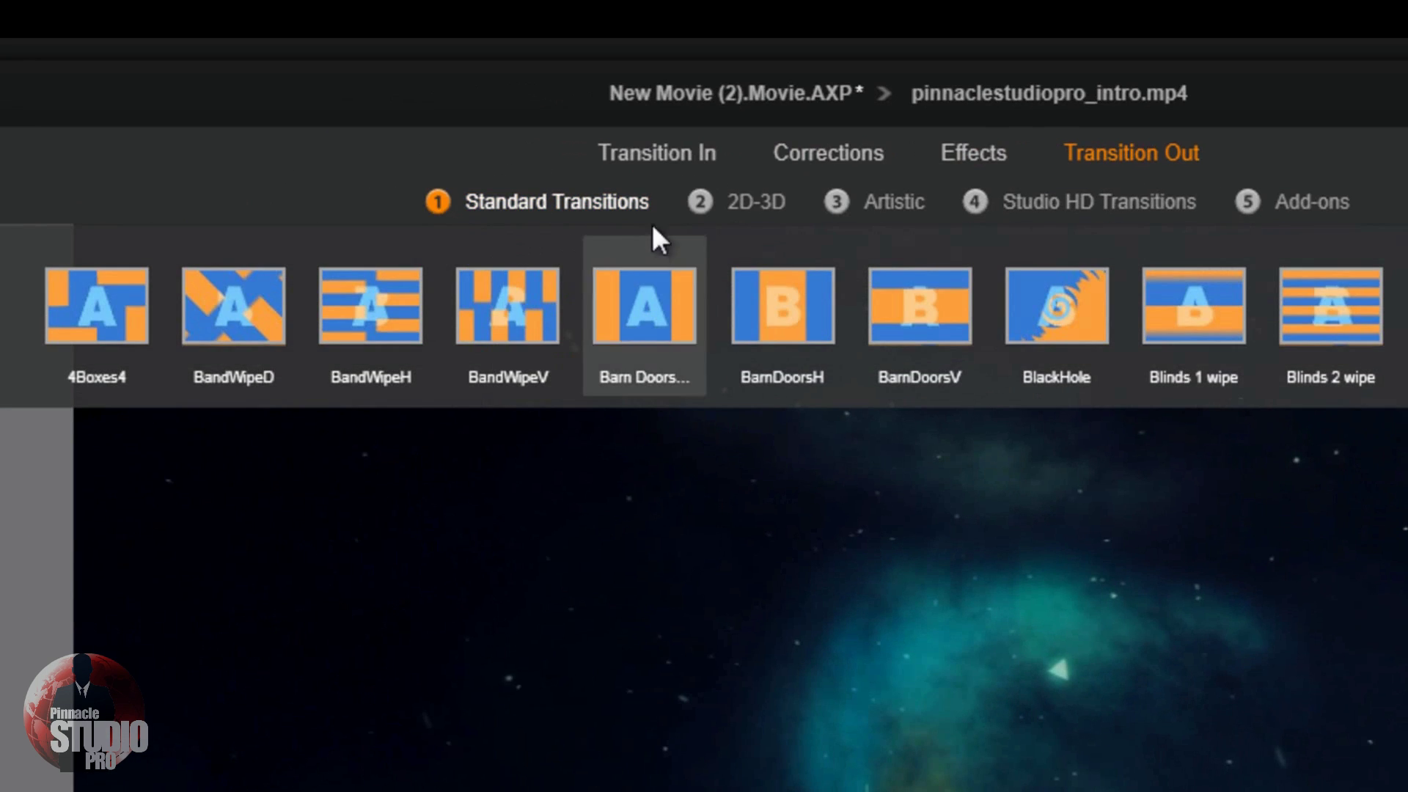
click(757, 201)
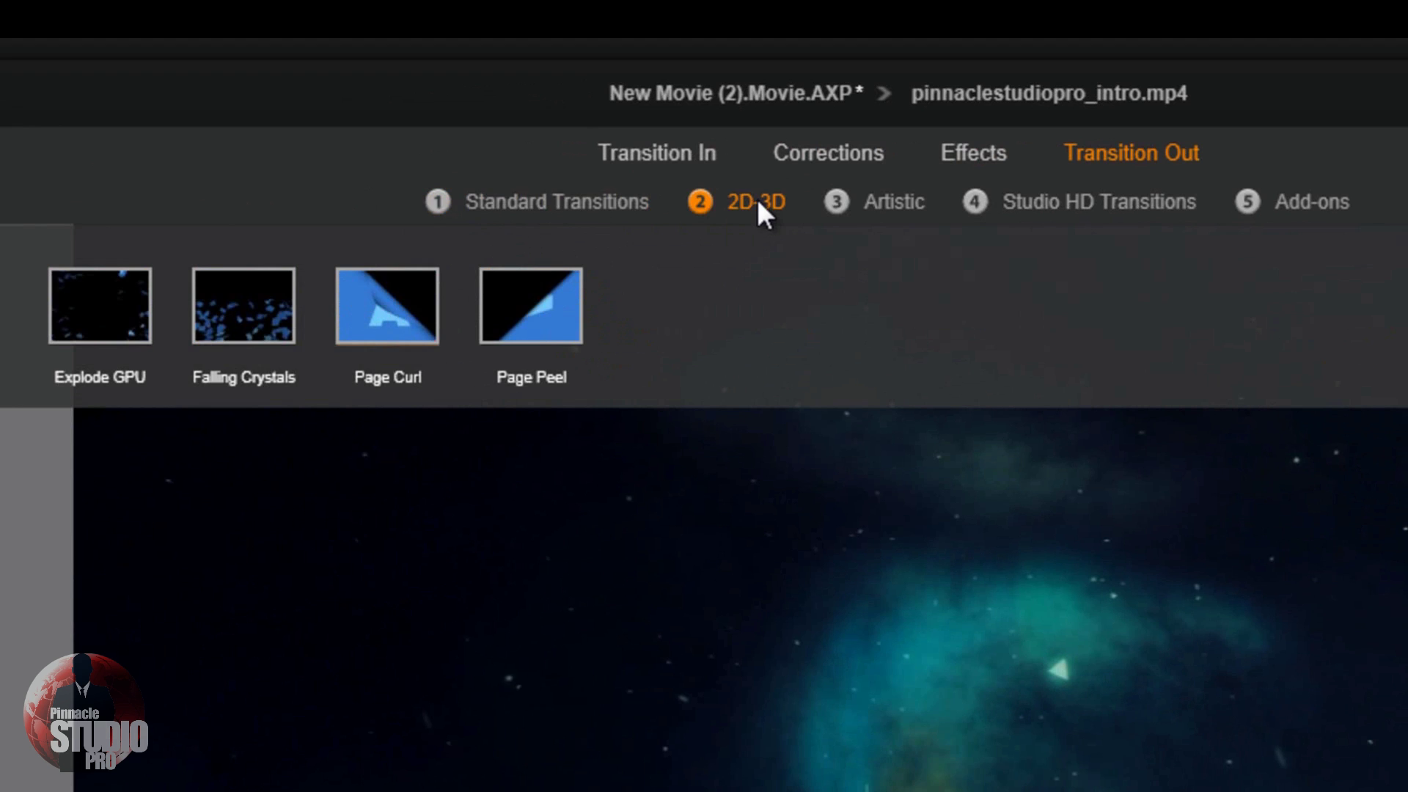
click(905, 200)
click(1105, 201)
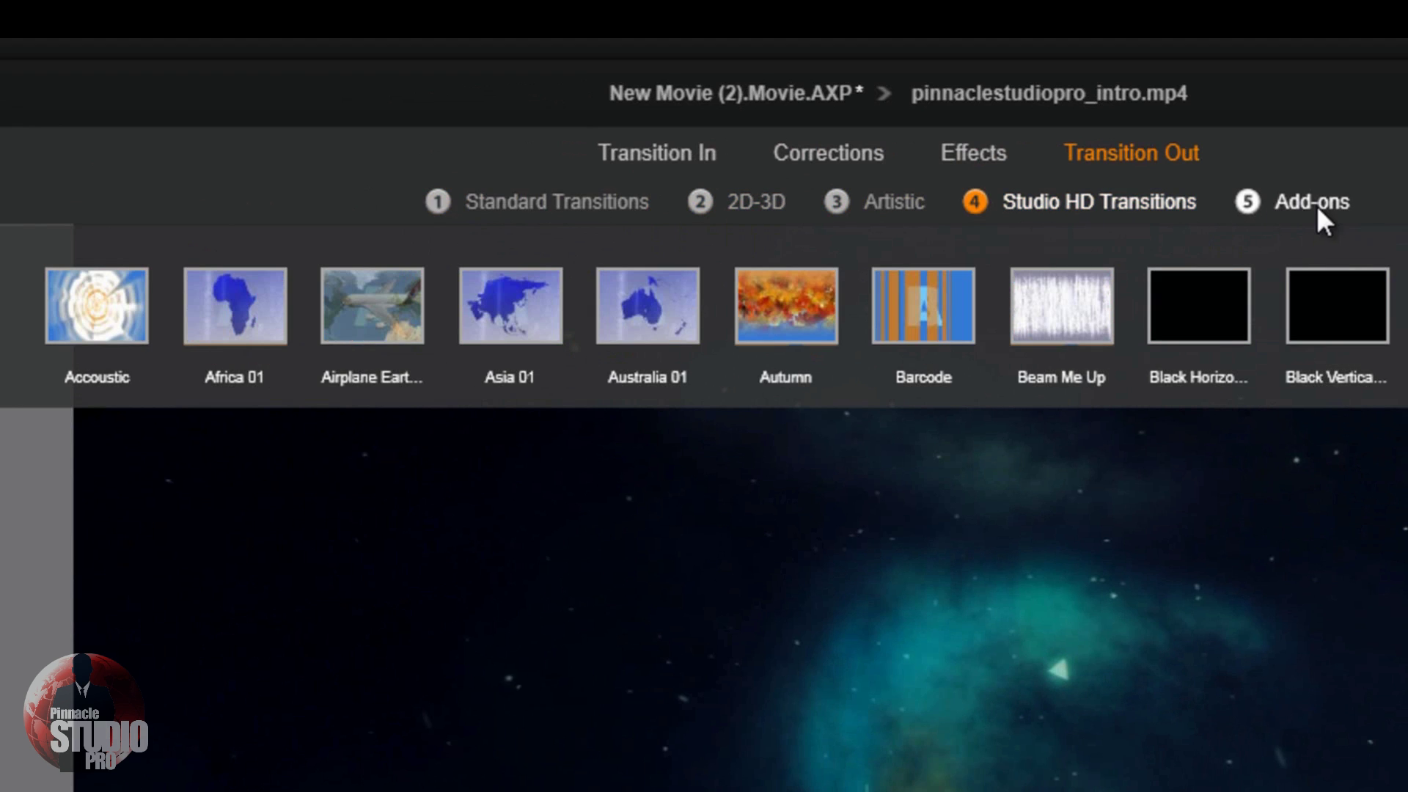
click(884, 199)
click(597, 198)
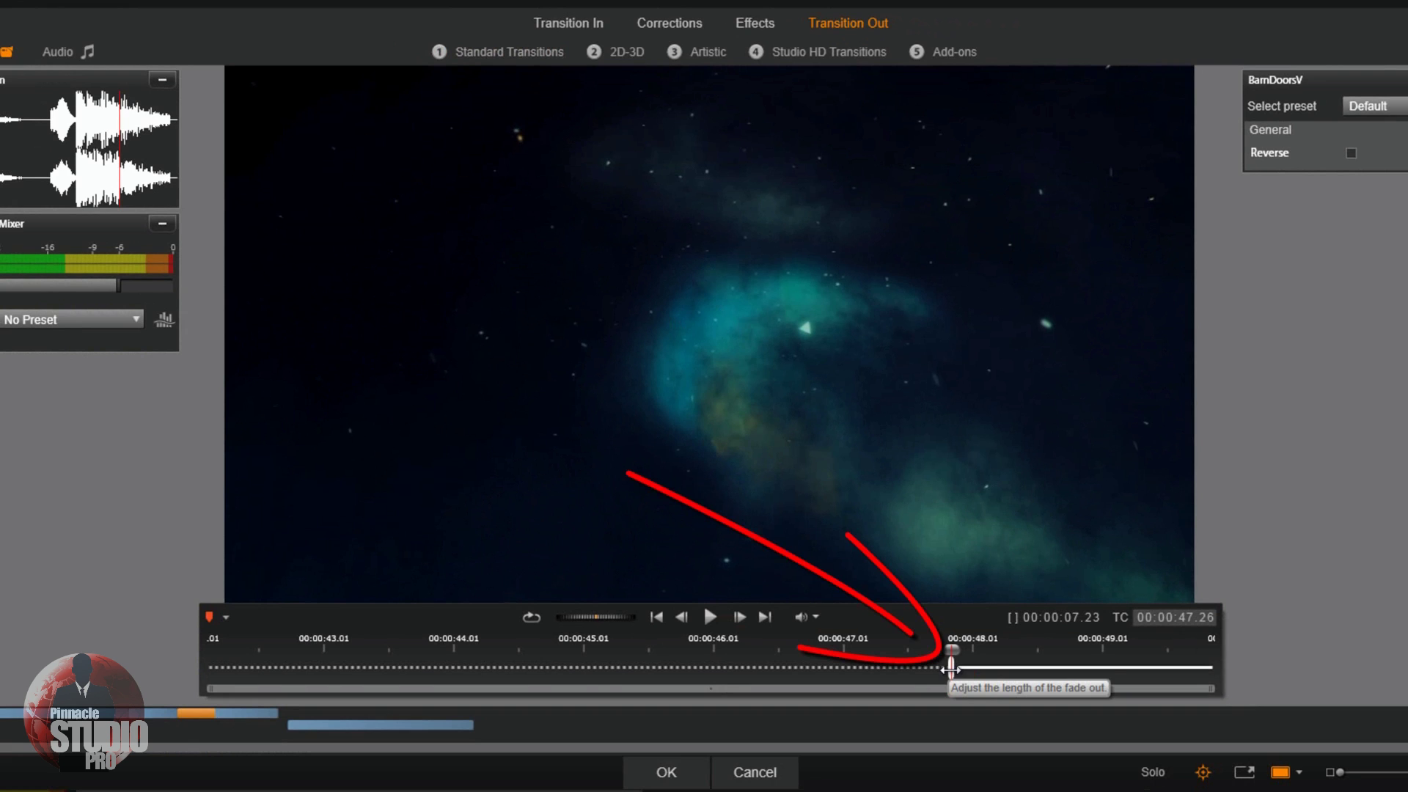
Drag the fade-out handle left to lengthen it, preview a frame, and accept the change.
drag(951, 667, 836, 668)
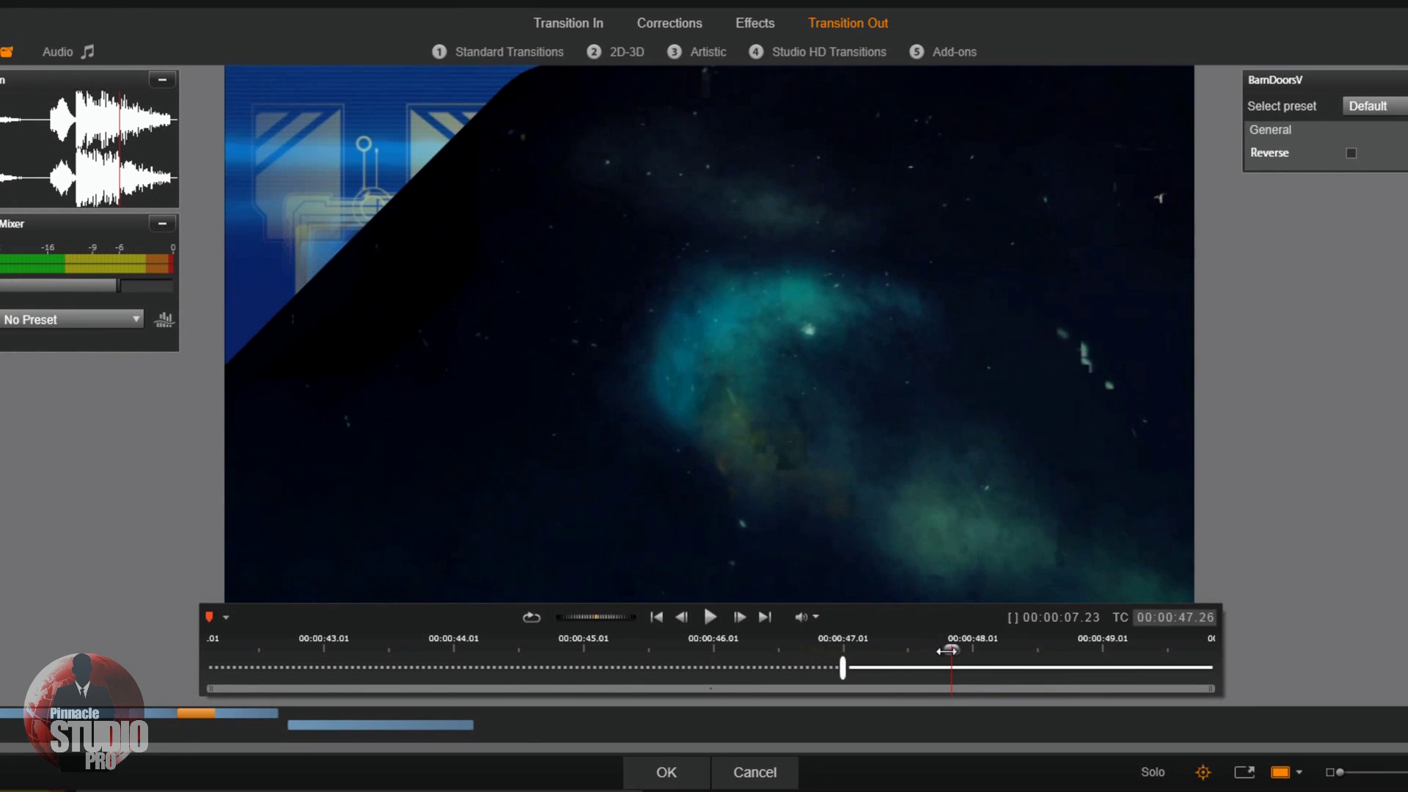
drag(945, 651, 1290, 670)
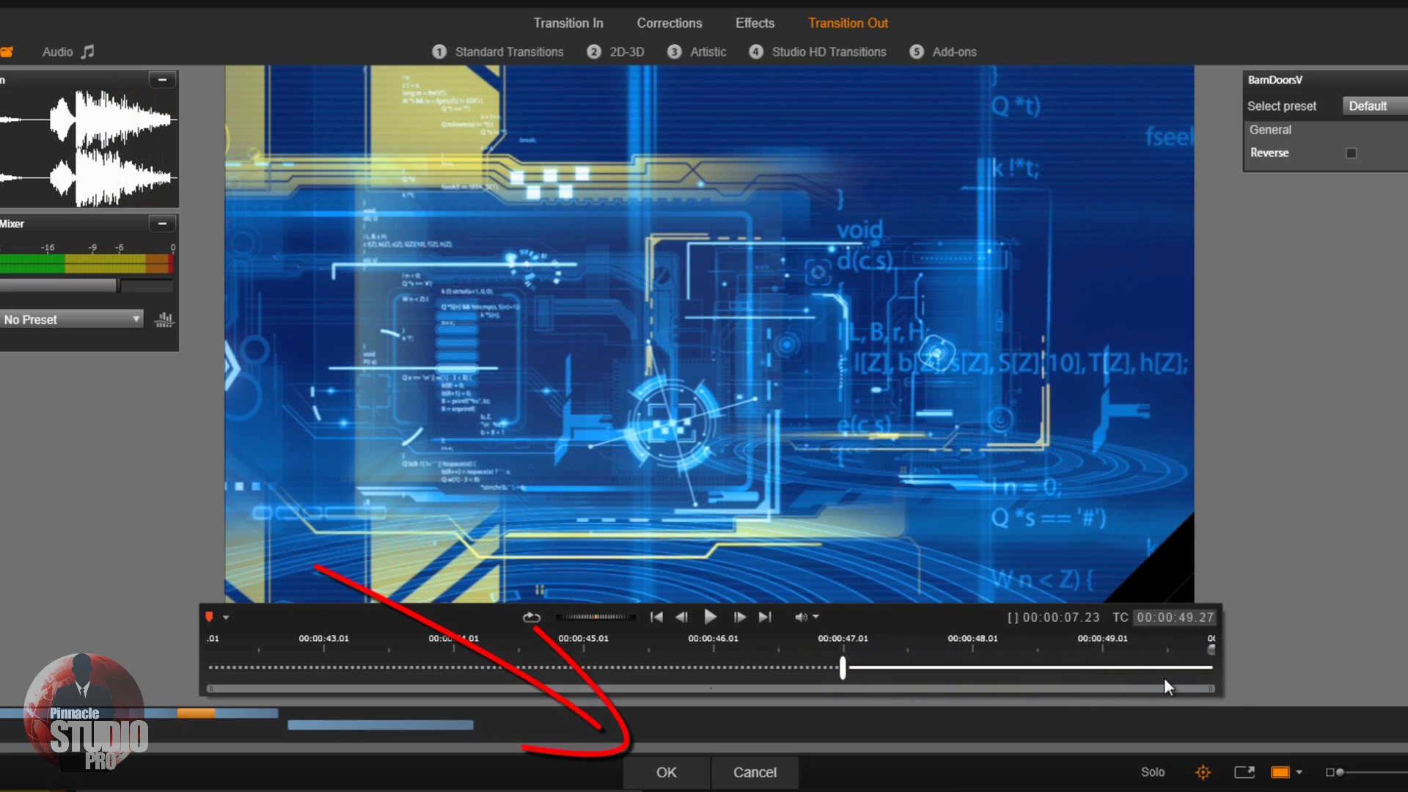
click(665, 772)
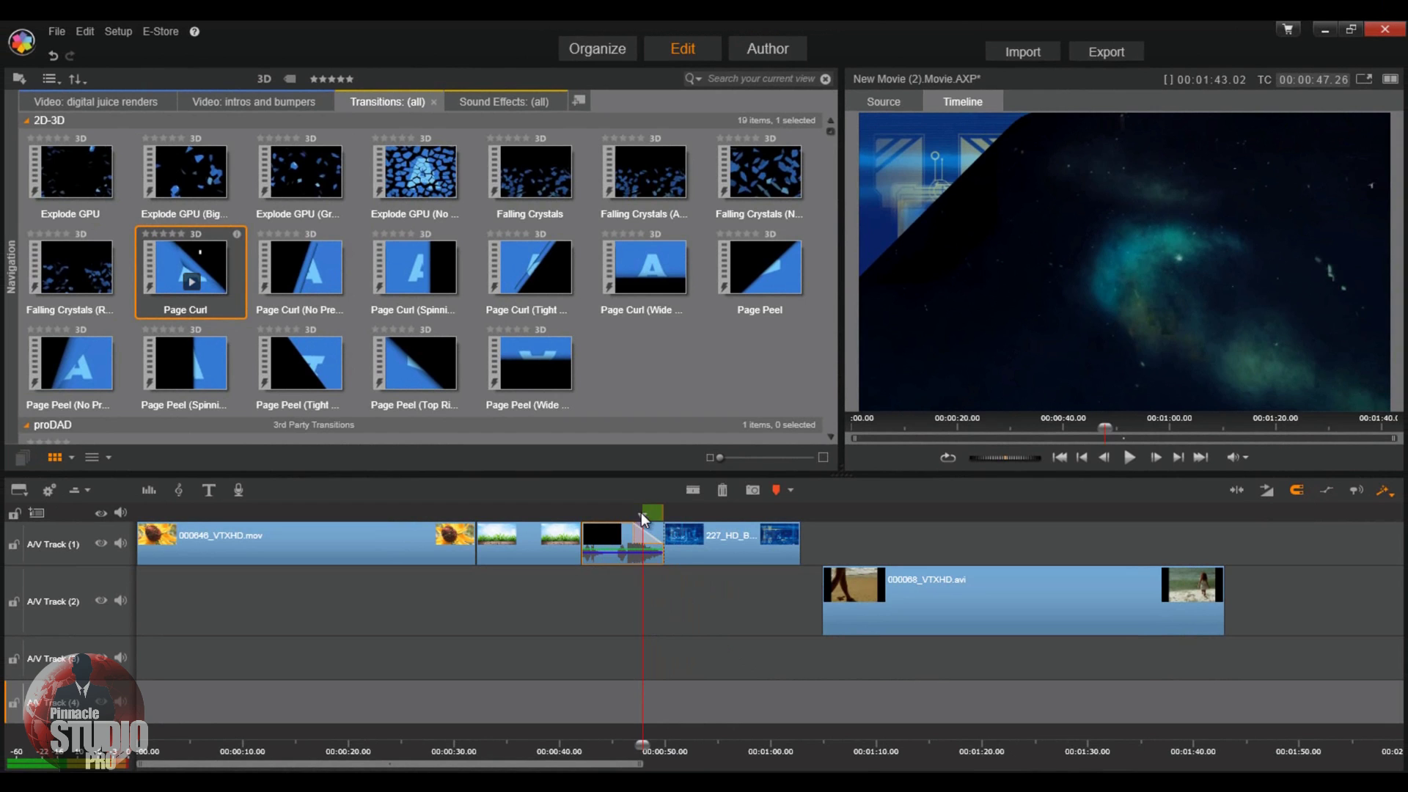
Play and scrub the timeline through the Page Curl transition between the Intro and 227_HD clips.
drag(642, 517, 624, 514)
key(space)
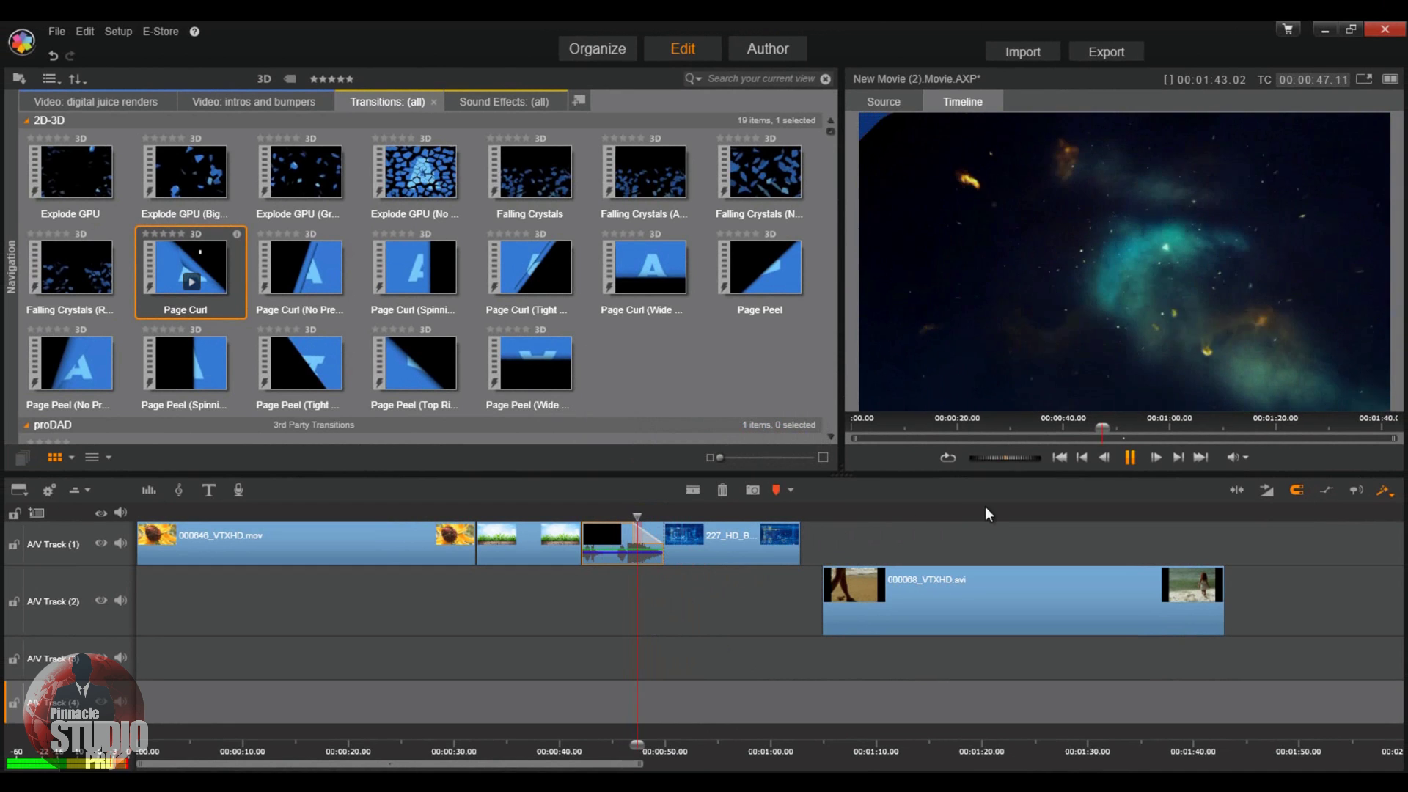
key(space)
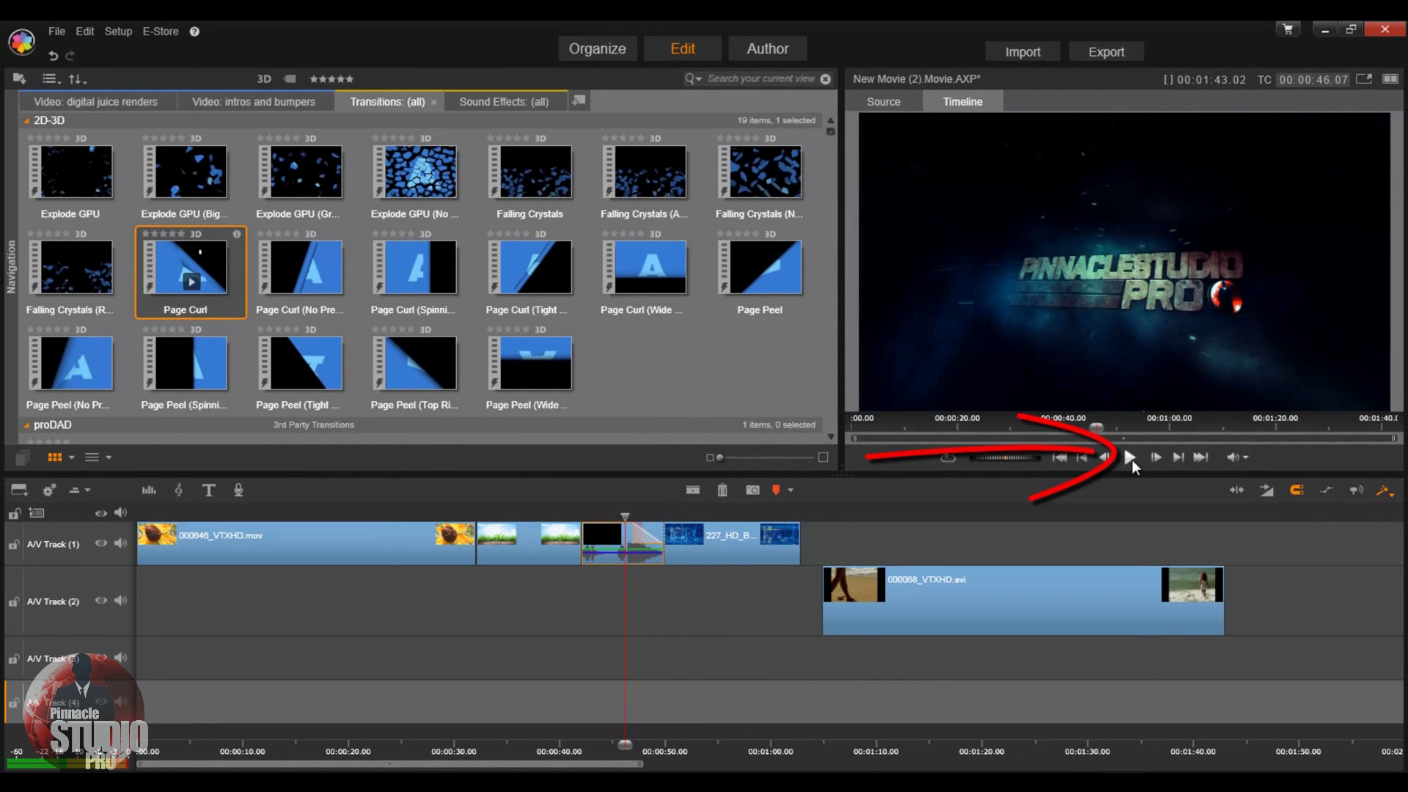
click(1130, 459)
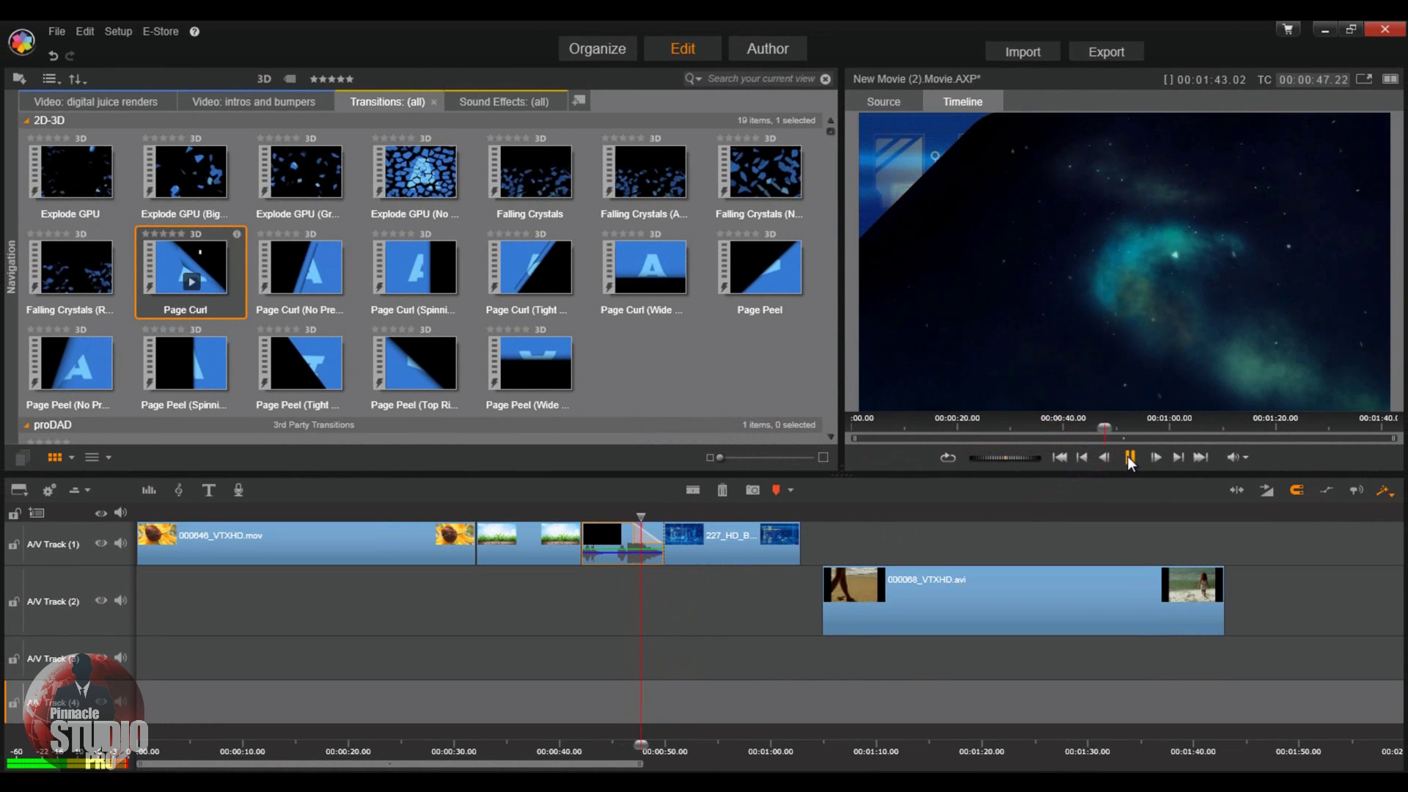
click(1130, 459)
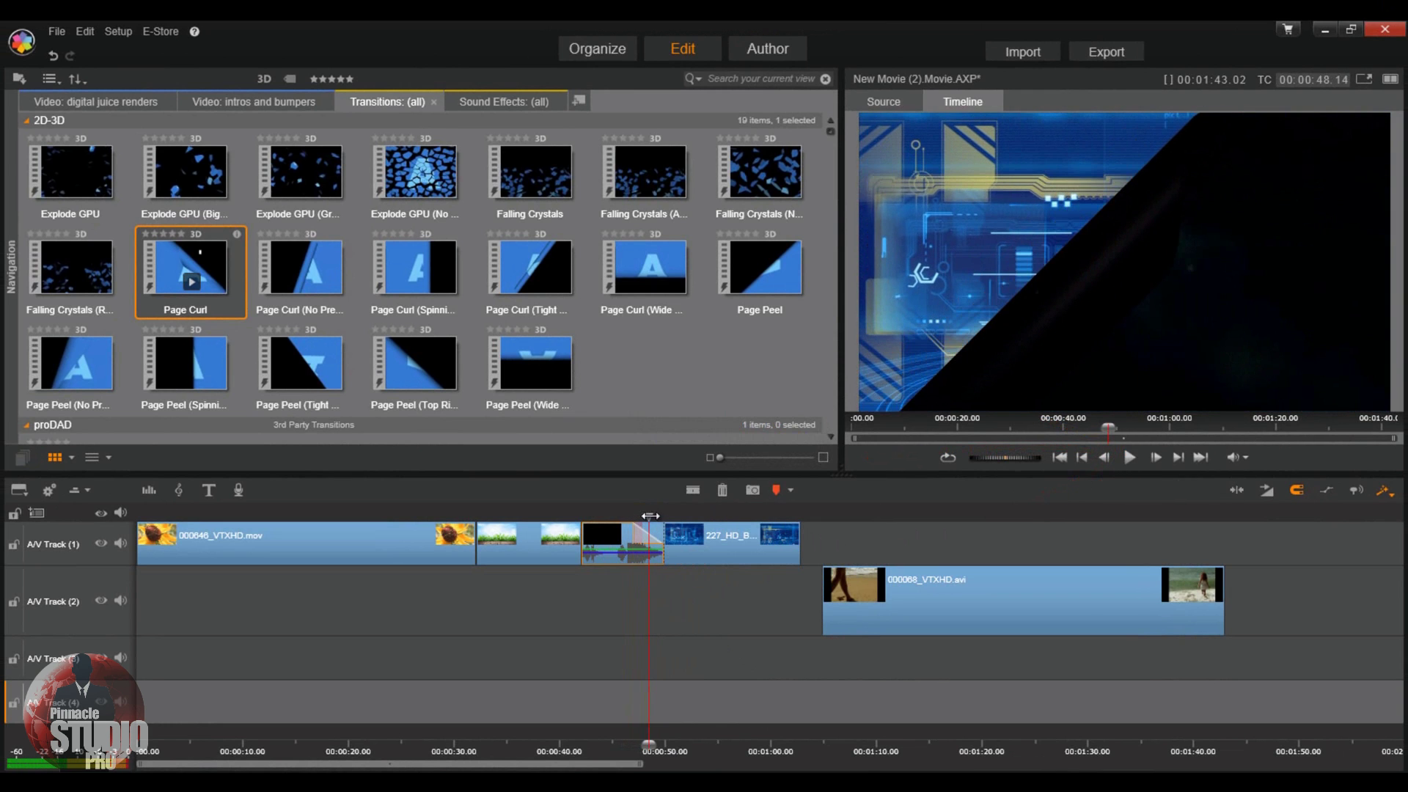
drag(650, 516, 623, 514)
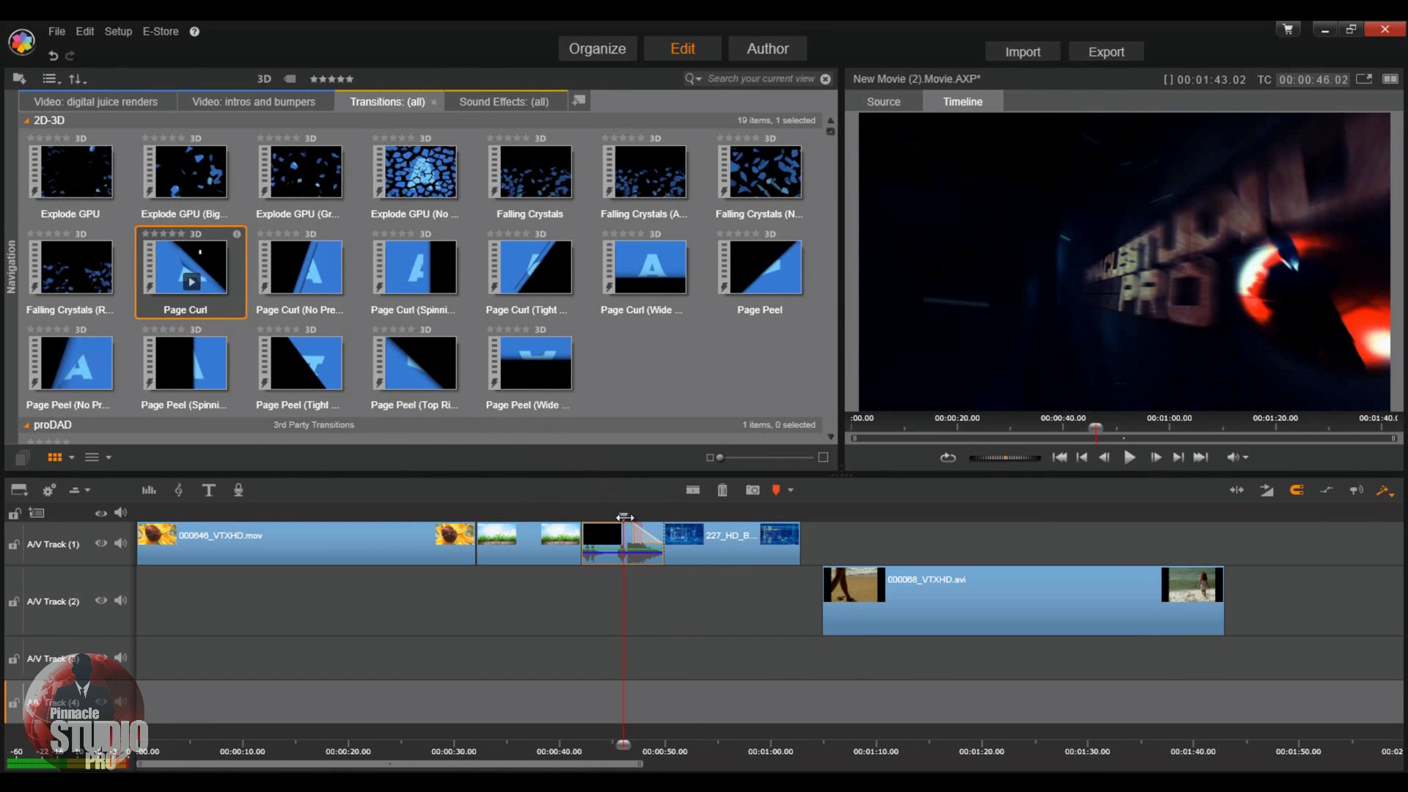
drag(624, 516, 646, 520)
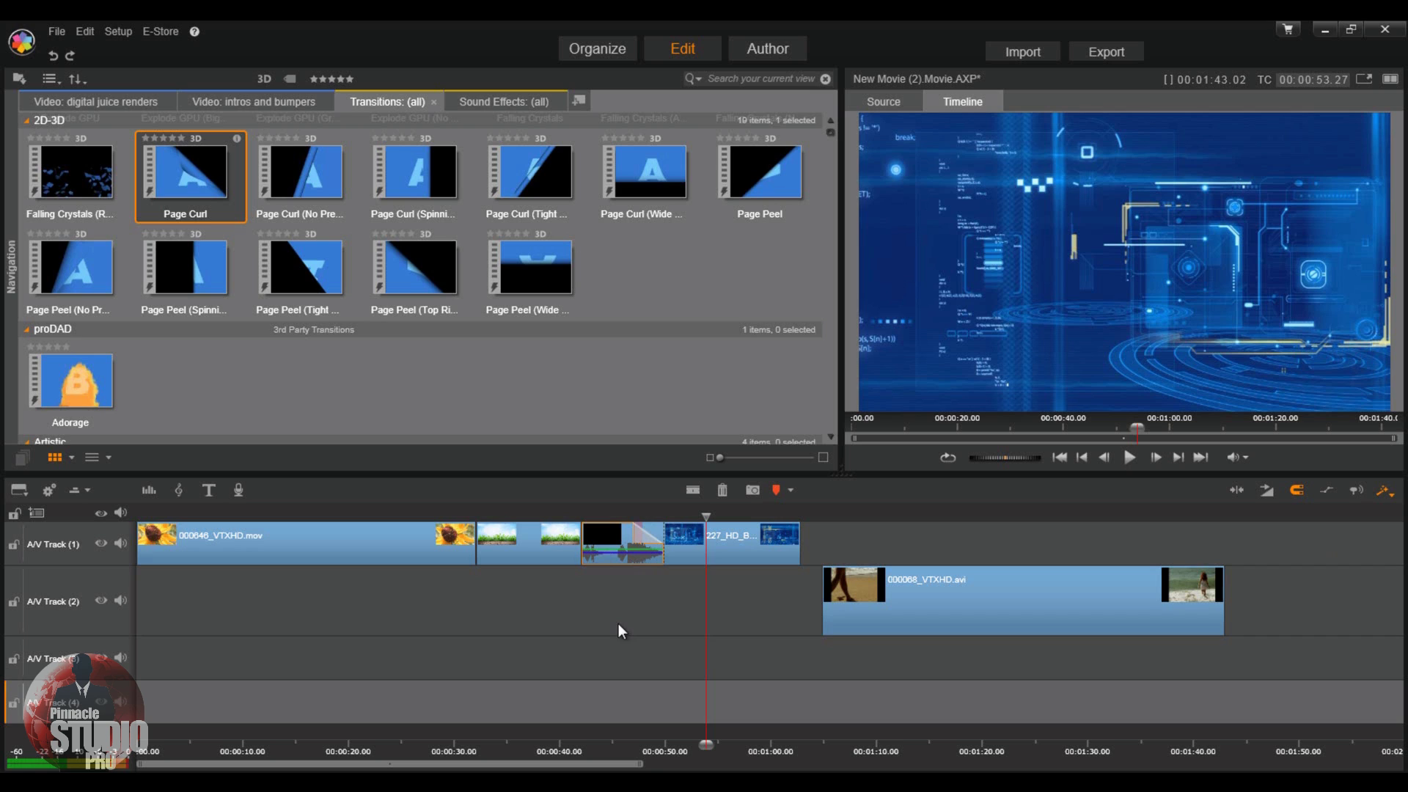
Insert A/V Track (5) above Track 1, make it active, and start a new title on it.
click(97, 530)
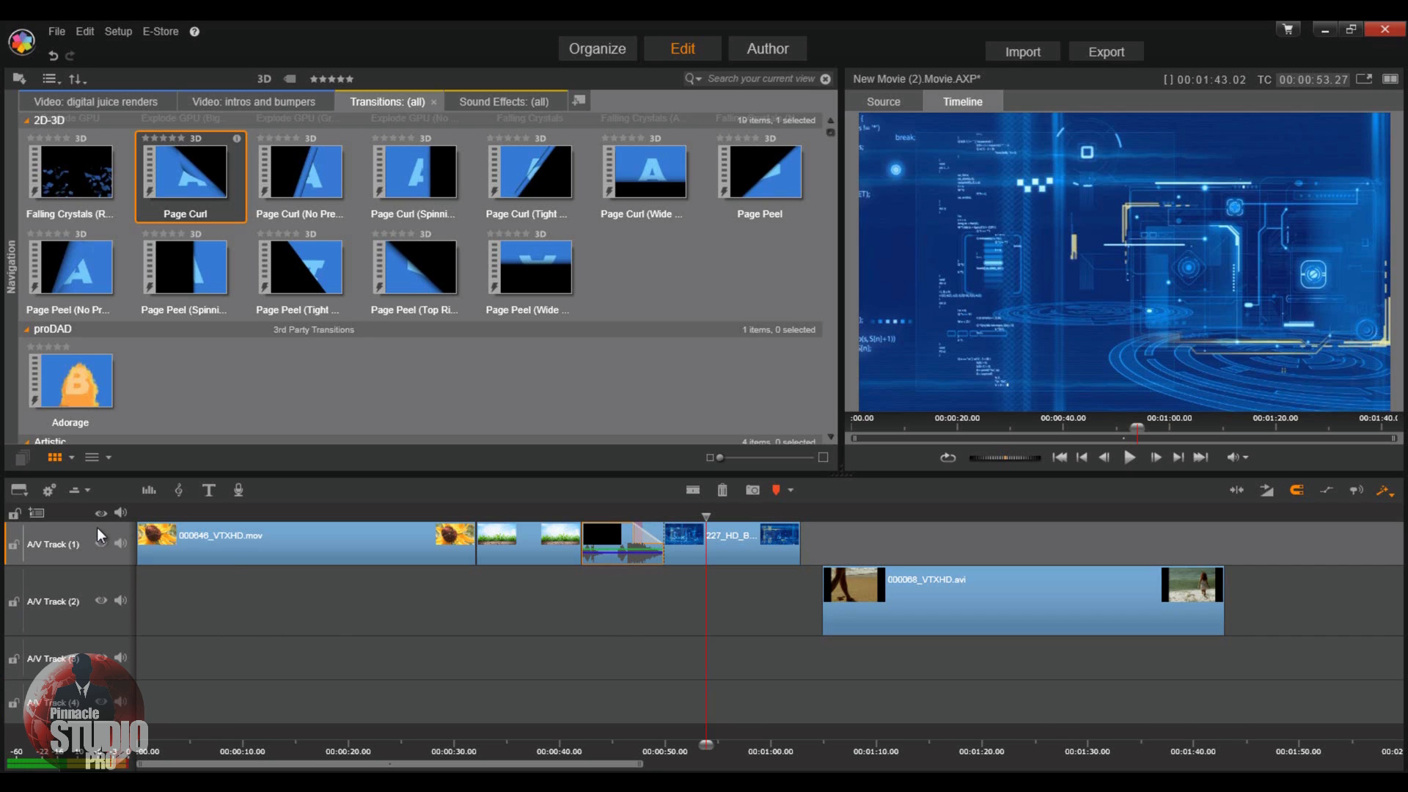
right_click(98, 529)
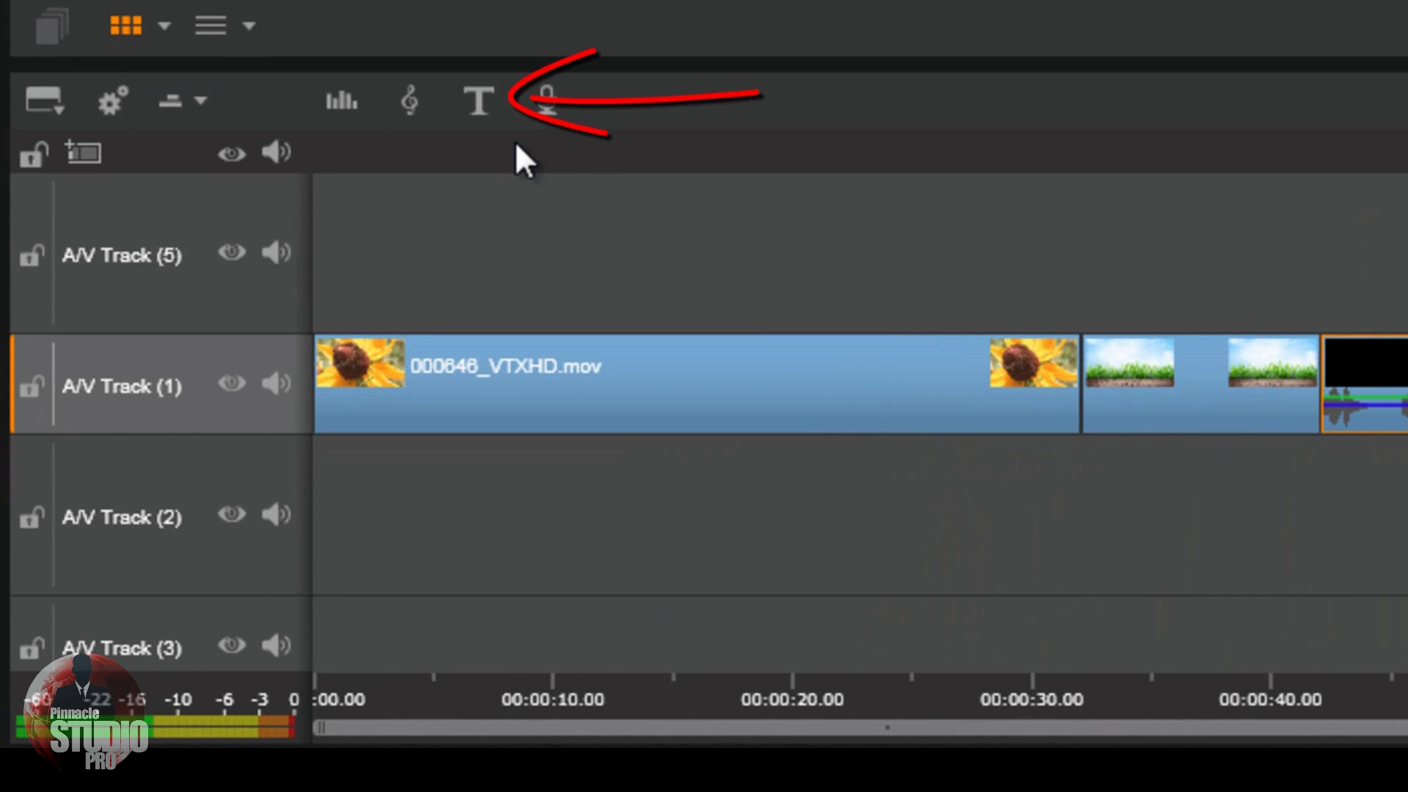
click(485, 101)
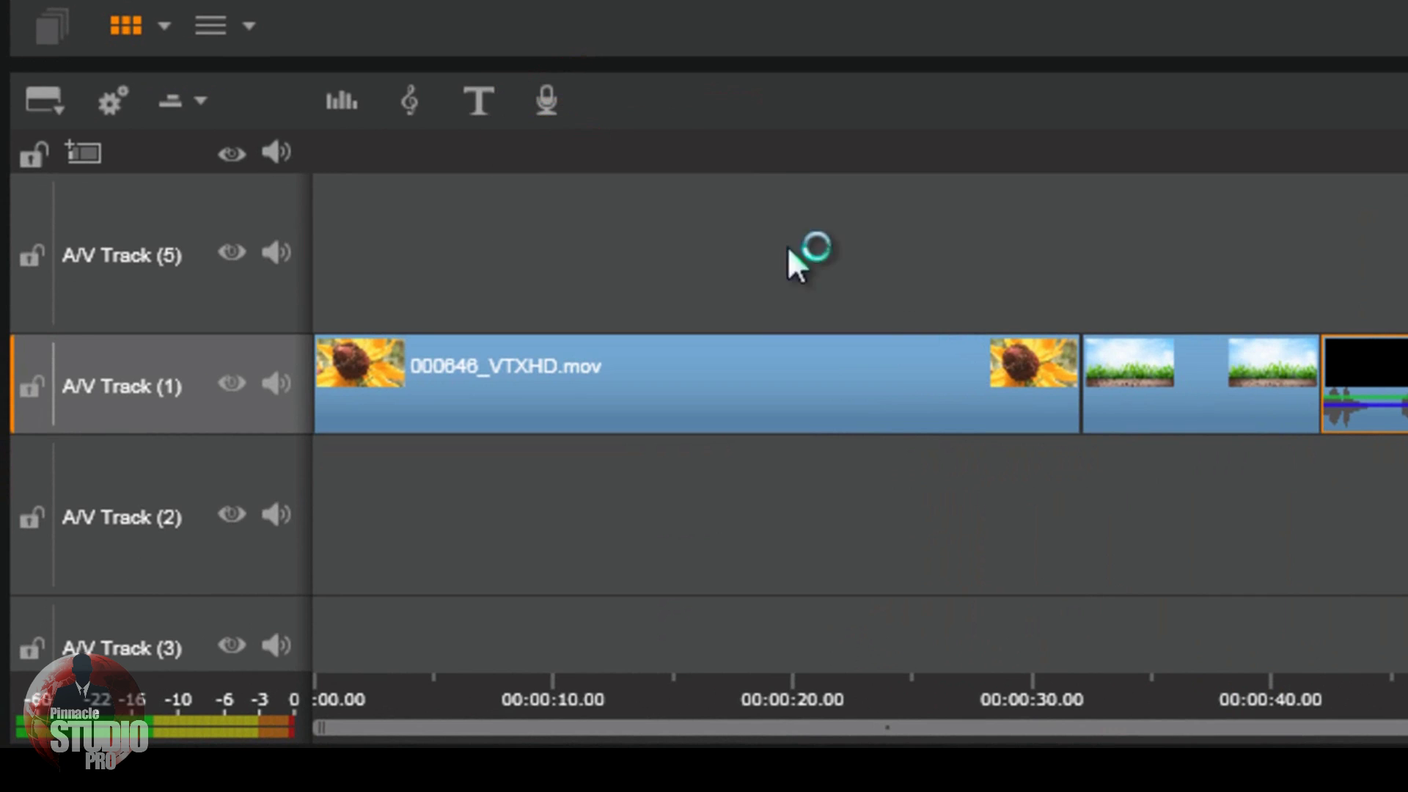
click(251, 218)
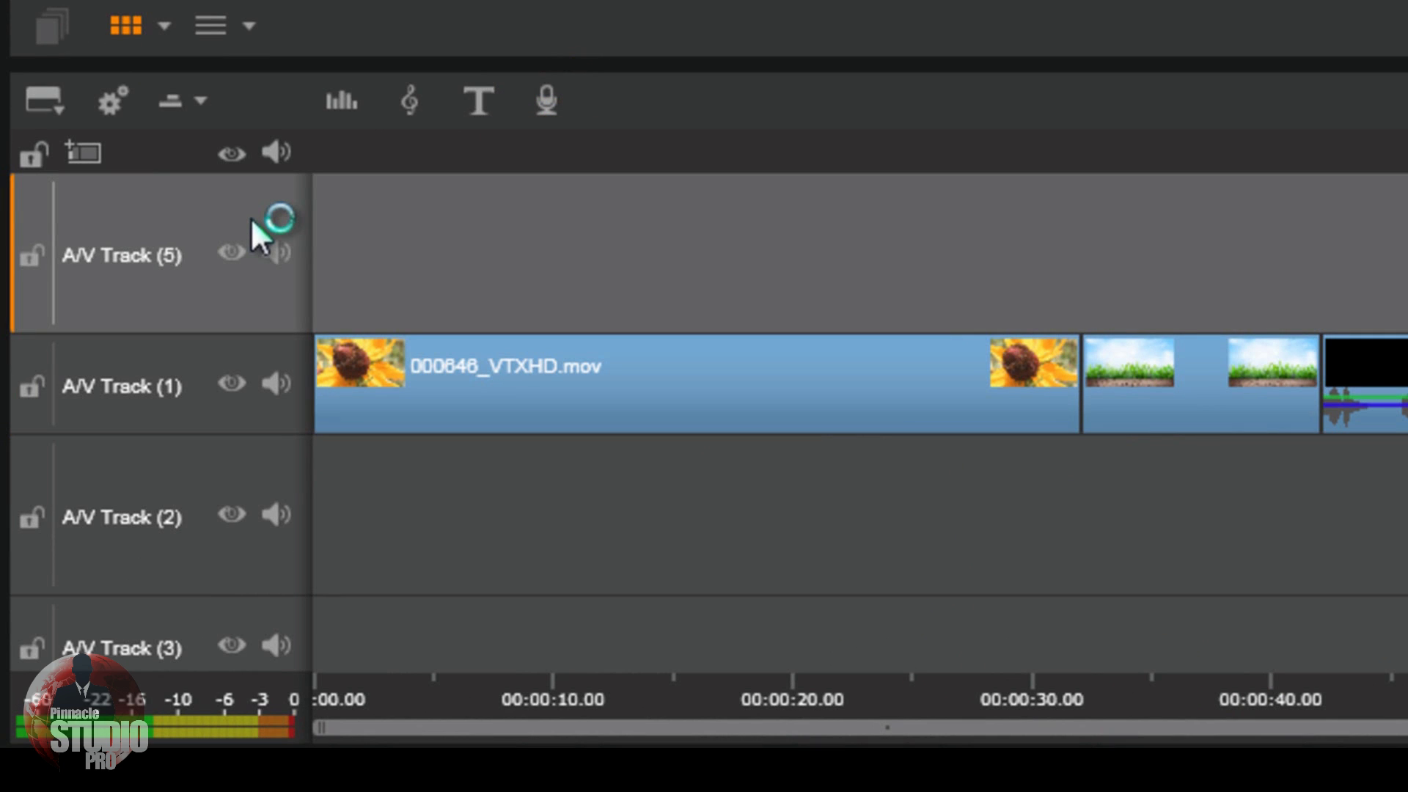
click(475, 94)
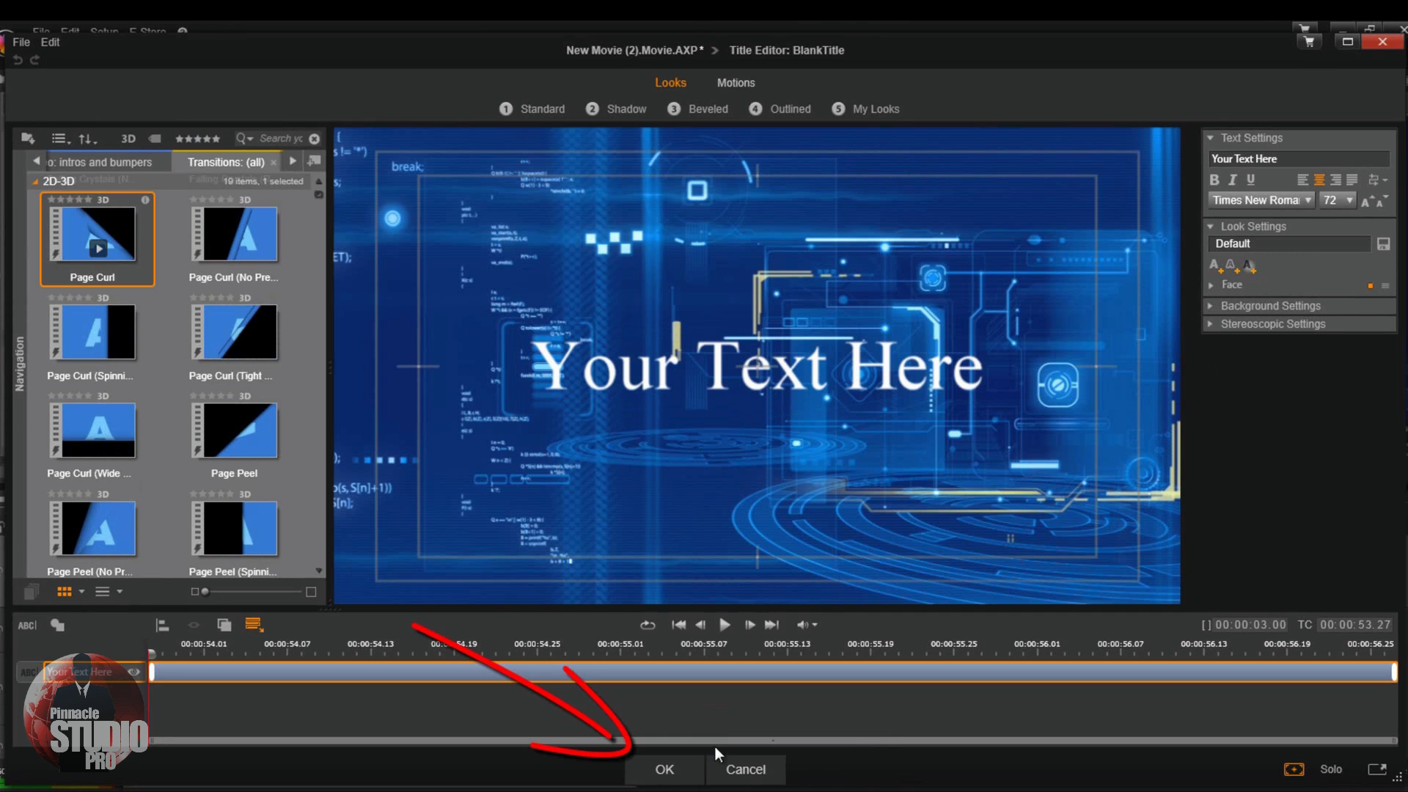
Accept the default 'Your Text Here' title to place it on A/V Track (5).
click(679, 763)
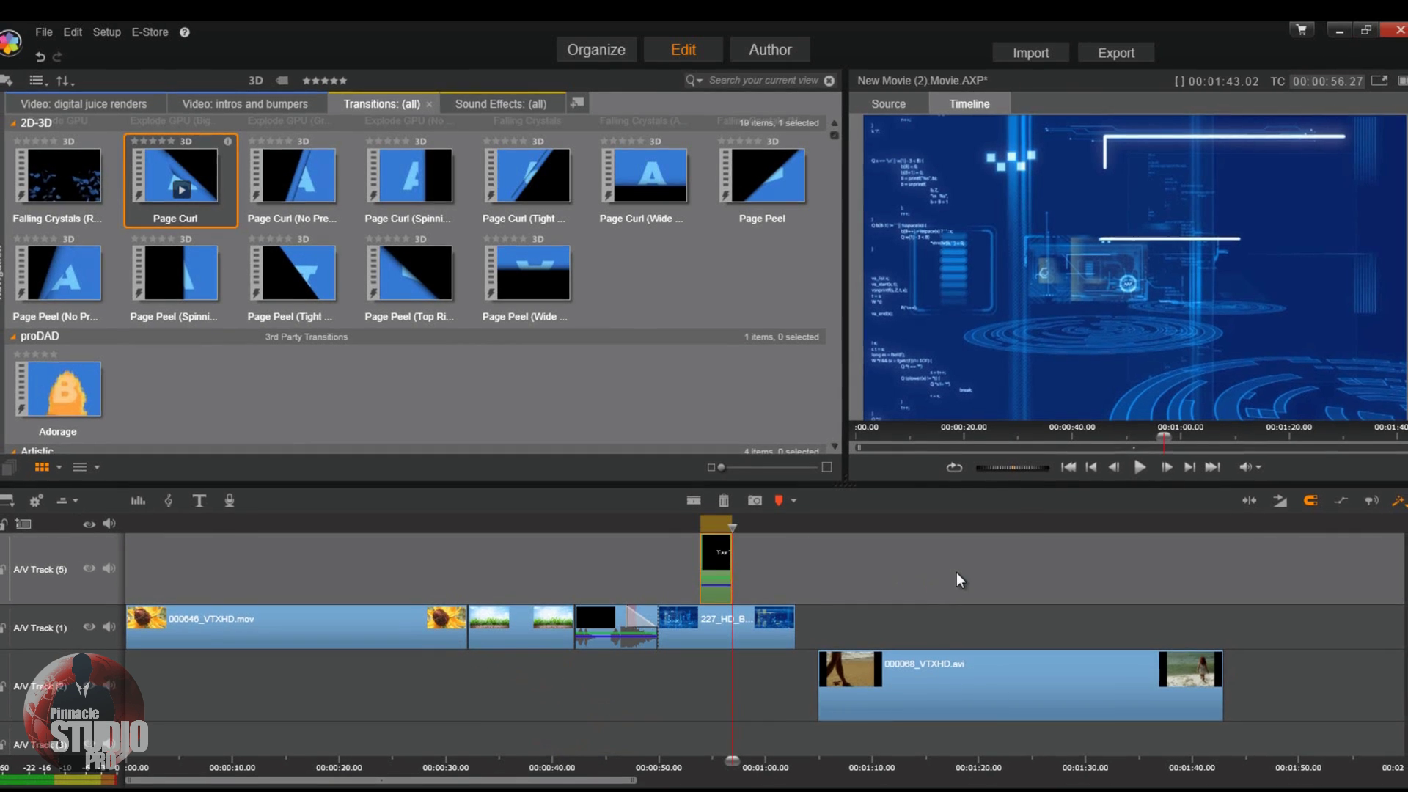
Preview the title clip, undo the last Track 1 change, and switch the overview strip to Storyboard.
click(712, 516)
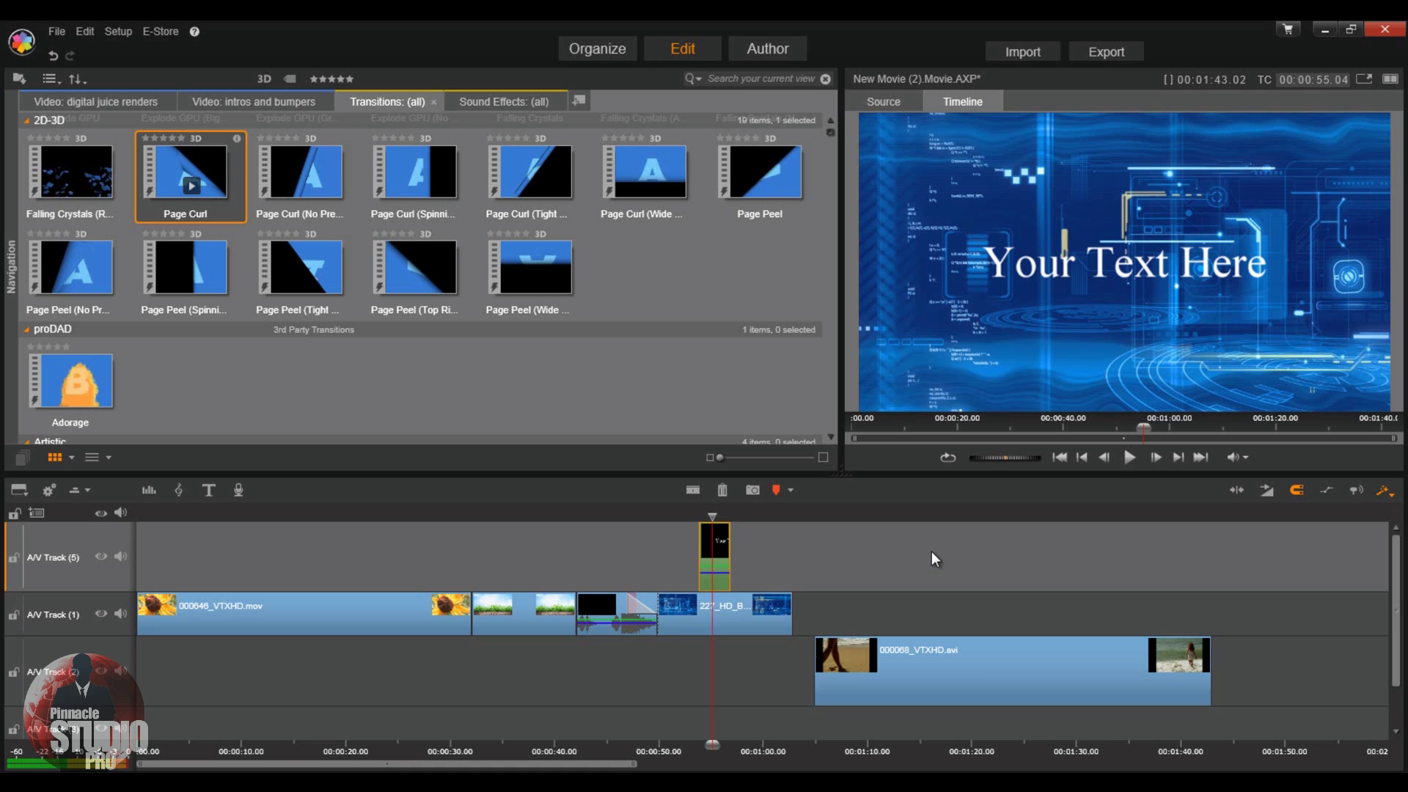
key(ctrl+z)
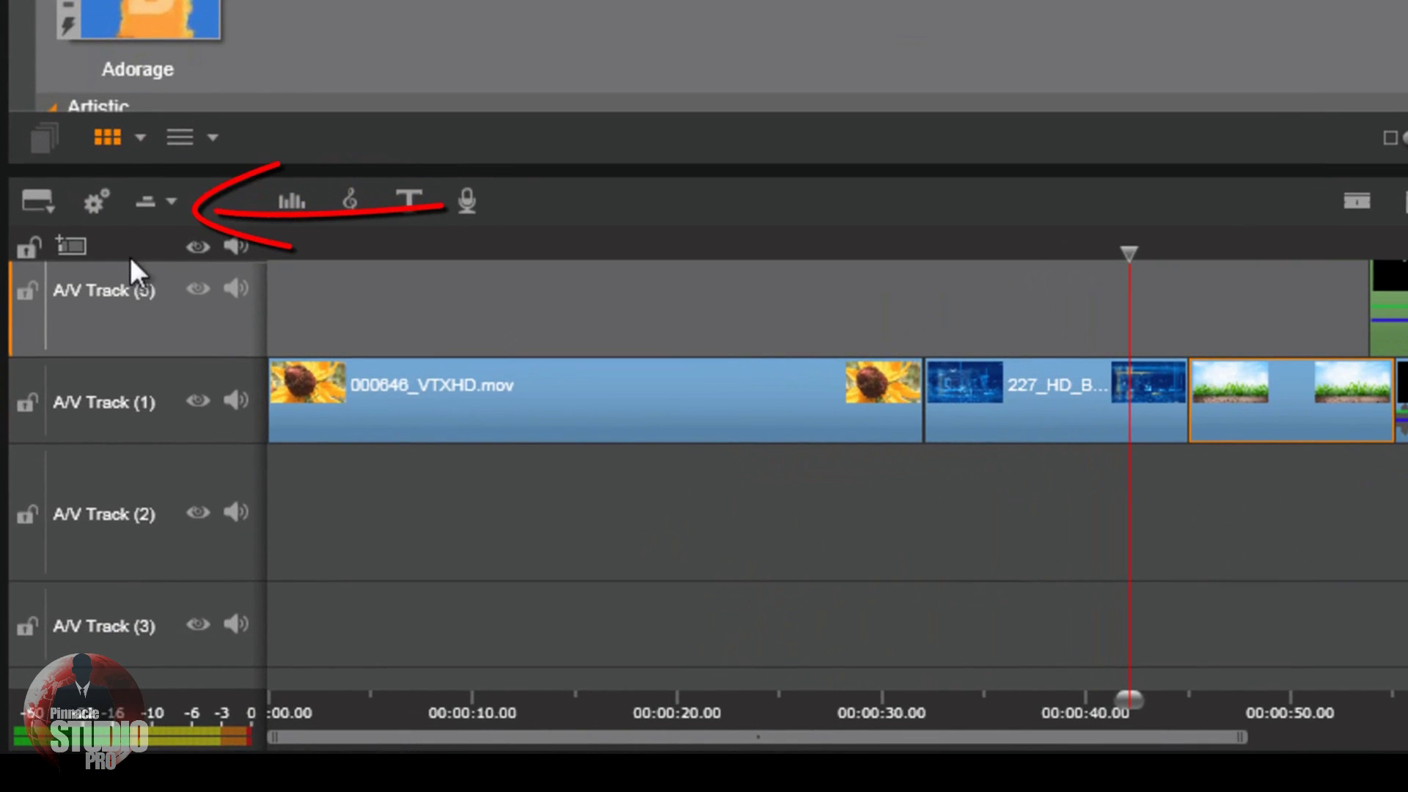
click(168, 195)
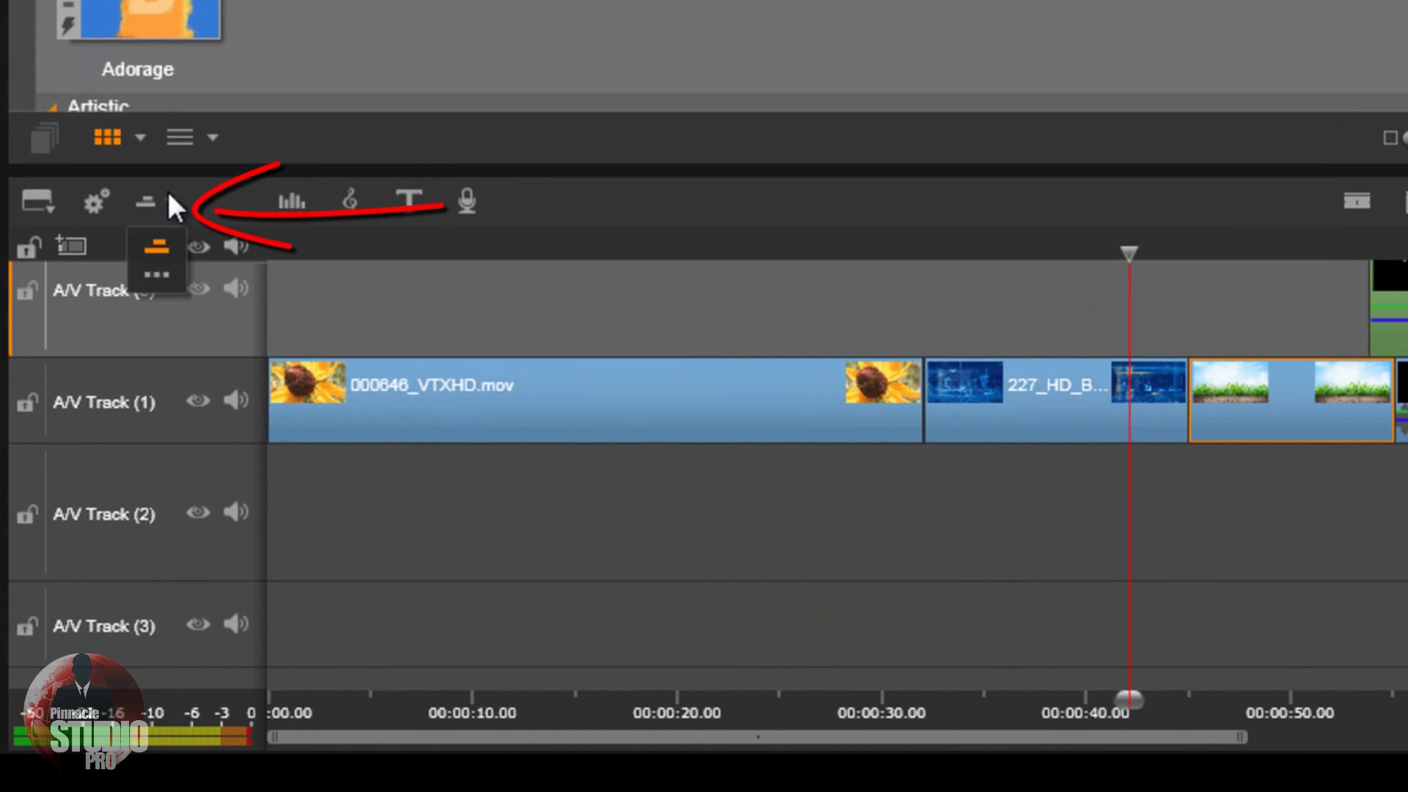
click(175, 269)
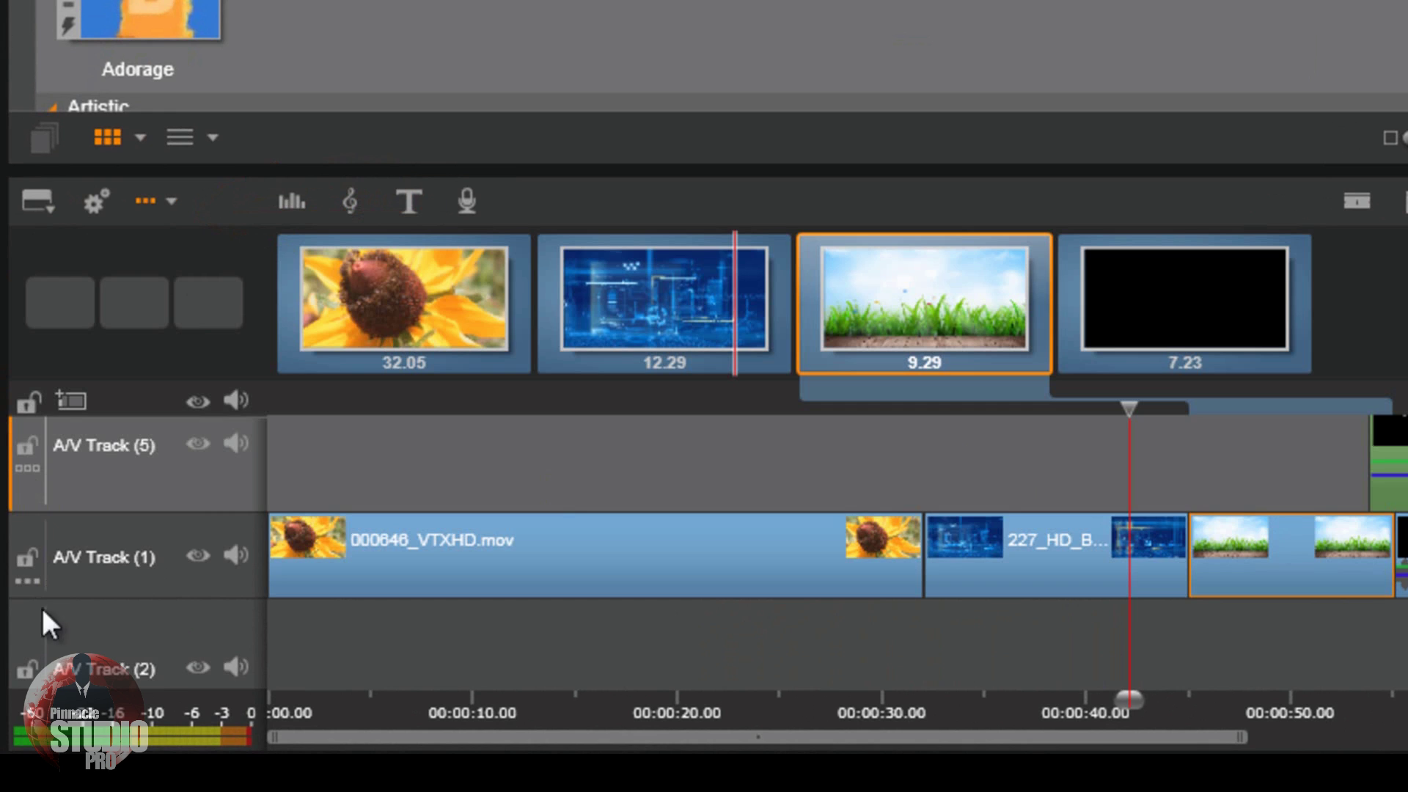
Make A/V Track (1) the track shown in the storyboard.
scroll(52, 591, down, 3)
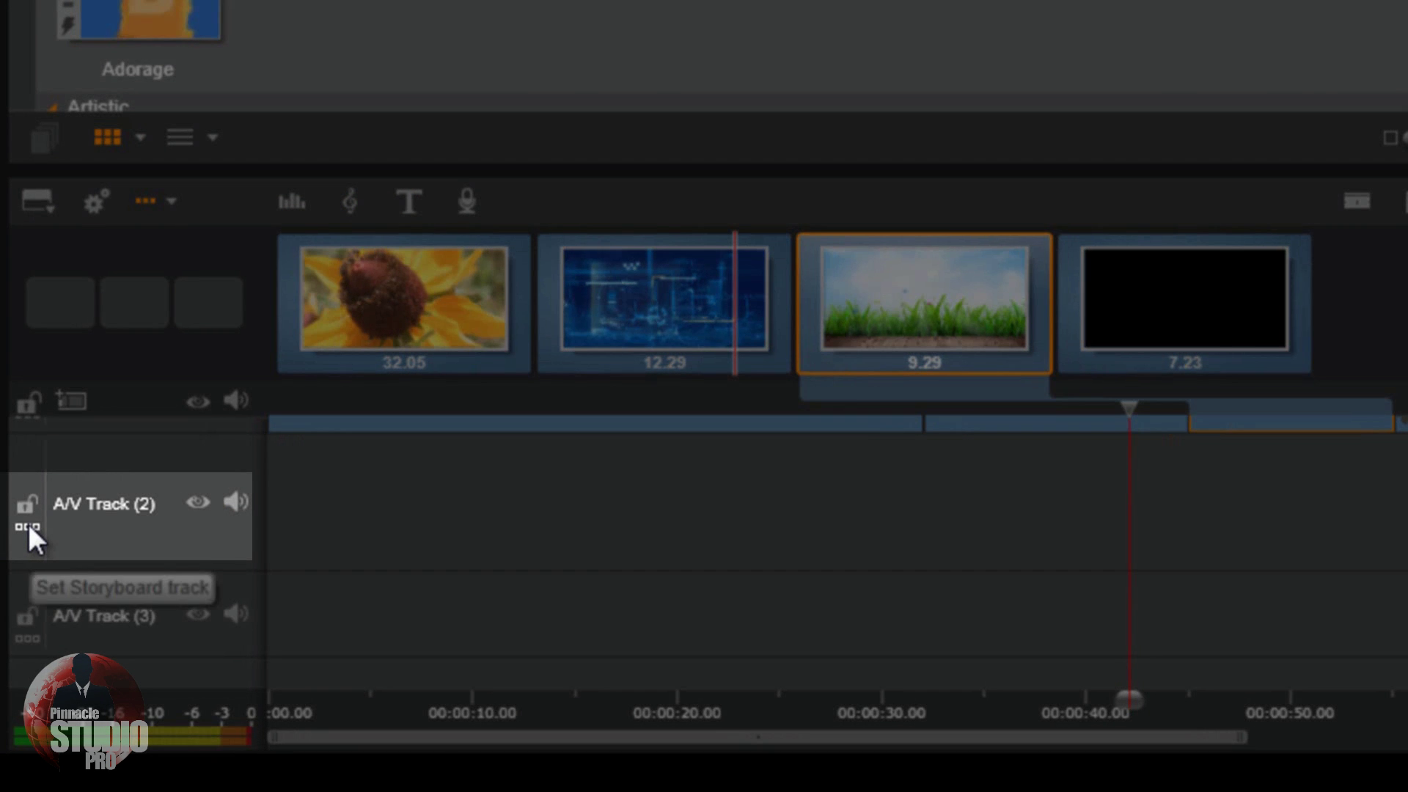
click(28, 525)
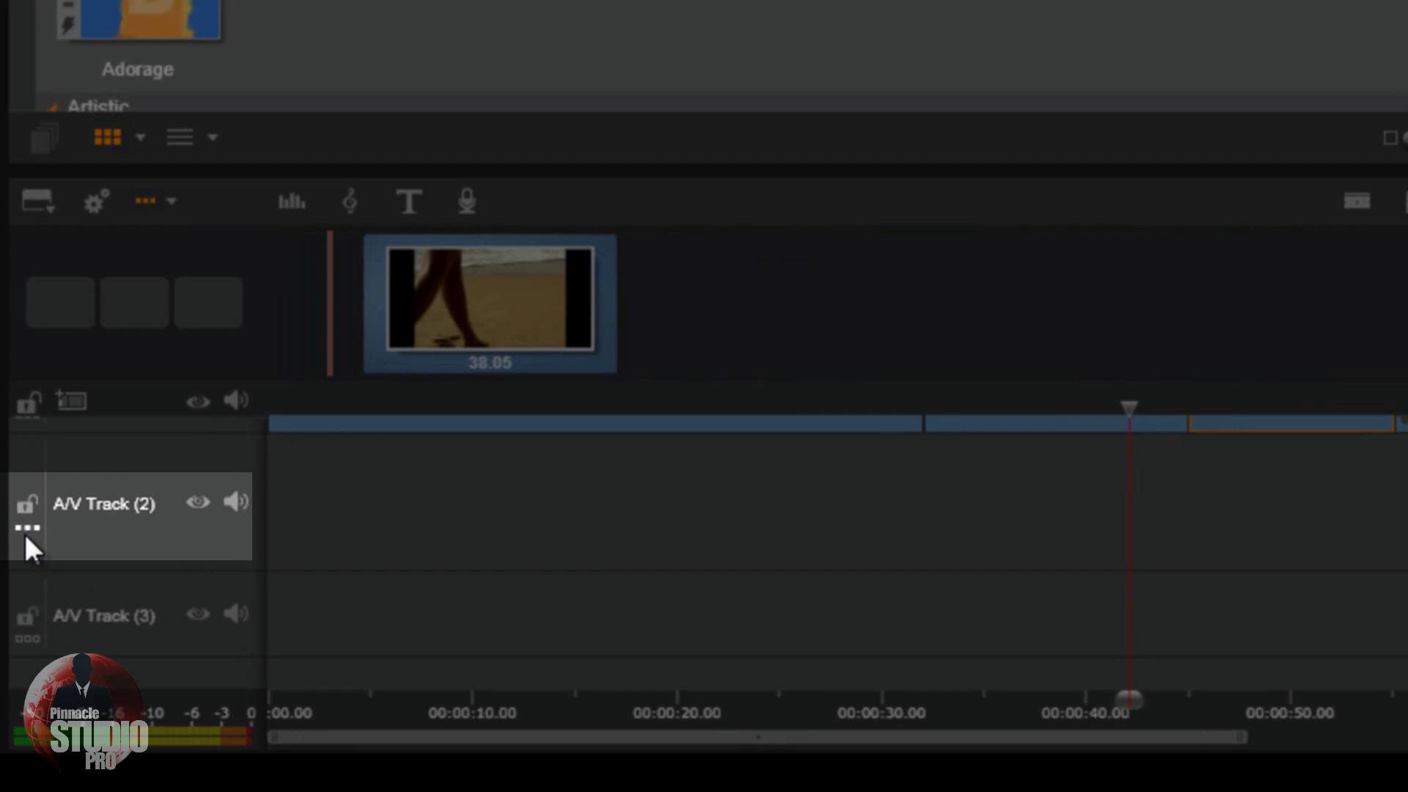
scroll(63, 531, up, 4)
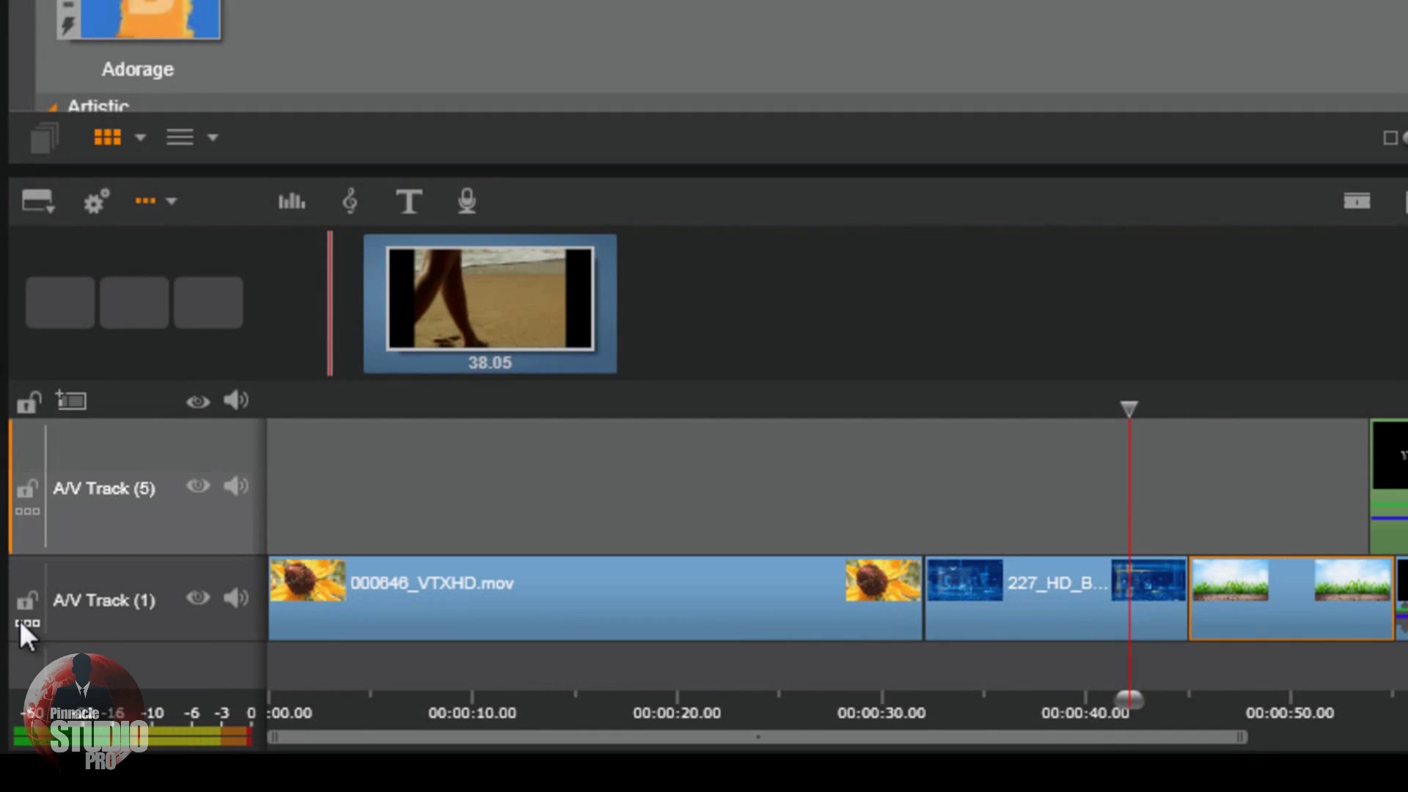
click(22, 623)
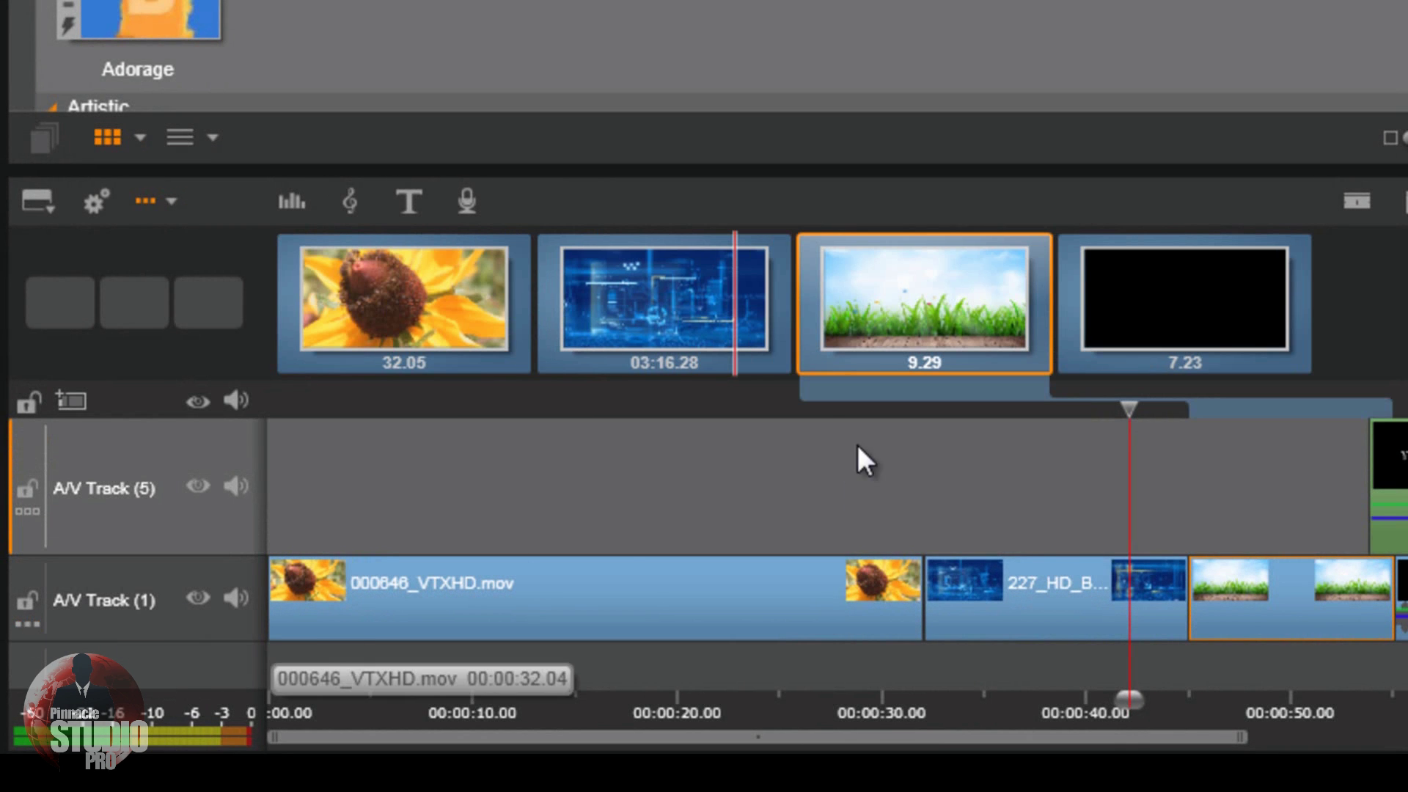
Move the black clip second and the sunflower clip to the end, then return to Navigator view.
drag(1156, 297, 588, 287)
drag(415, 305, 932, 305)
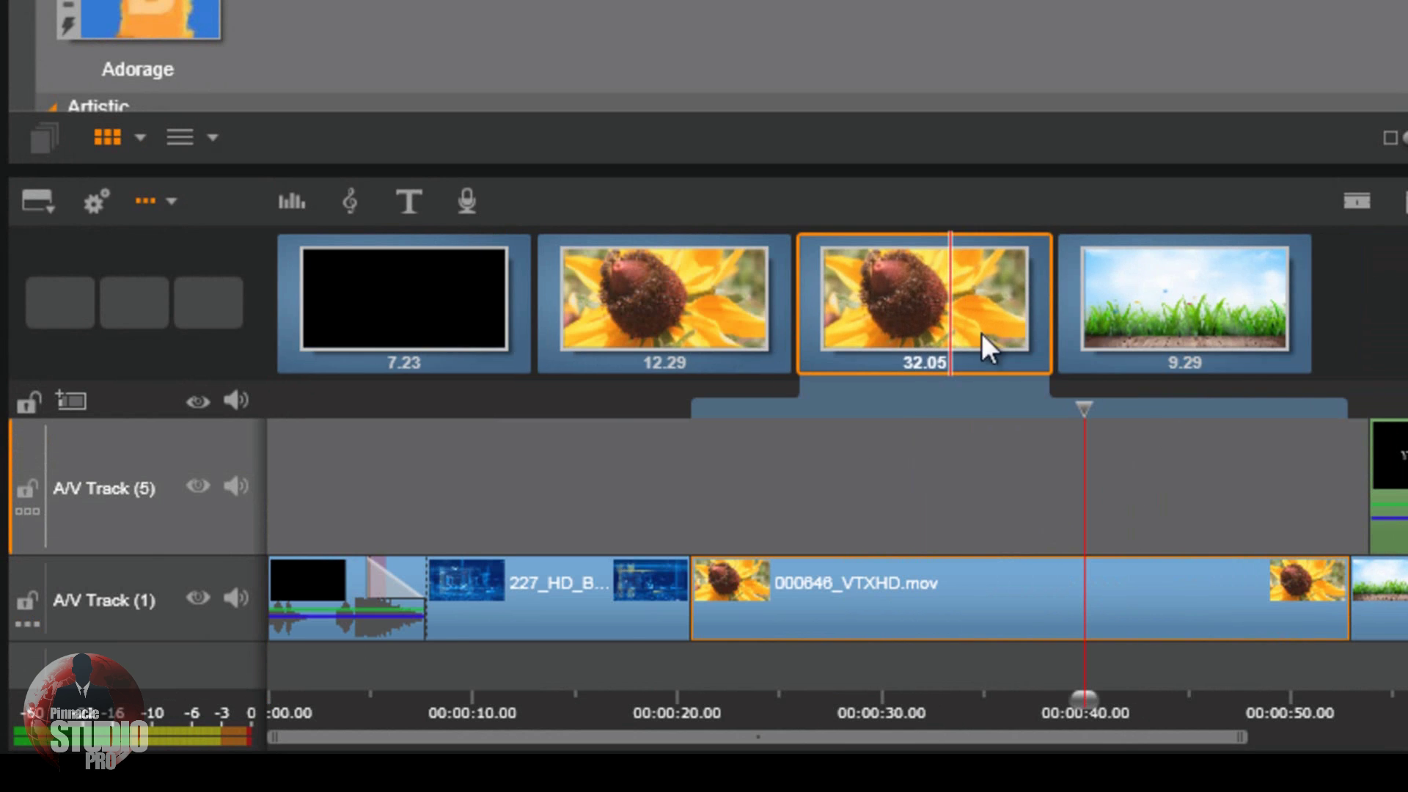
mouse_move(984, 346)
mouse_down()
mouse_move(977, 330)
mouse_move(1352, 306)
mouse_up()
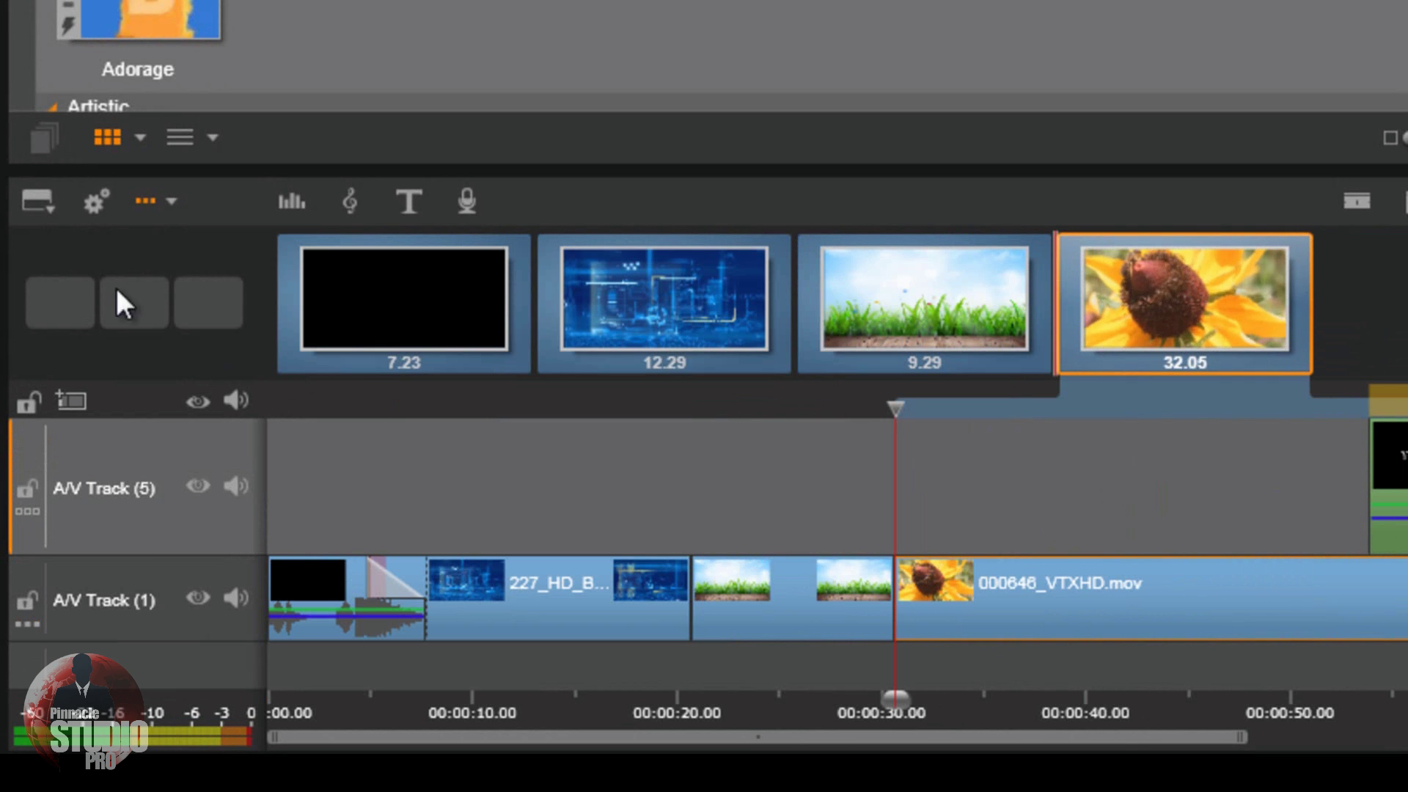
click(173, 209)
click(166, 239)
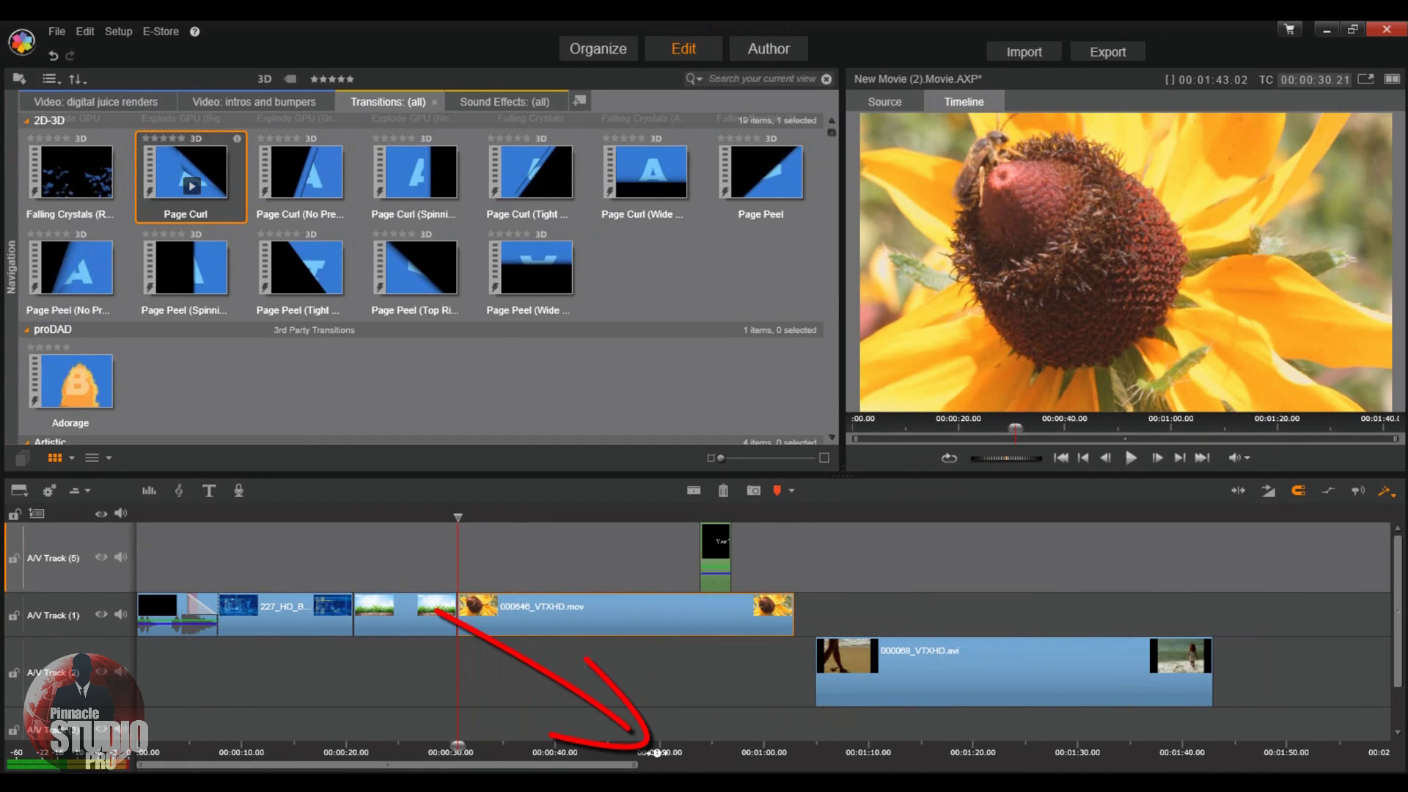
Zoom the timeline in with + for a closer look at the clips, then out with -.
drag(823, 757, 1075, 758)
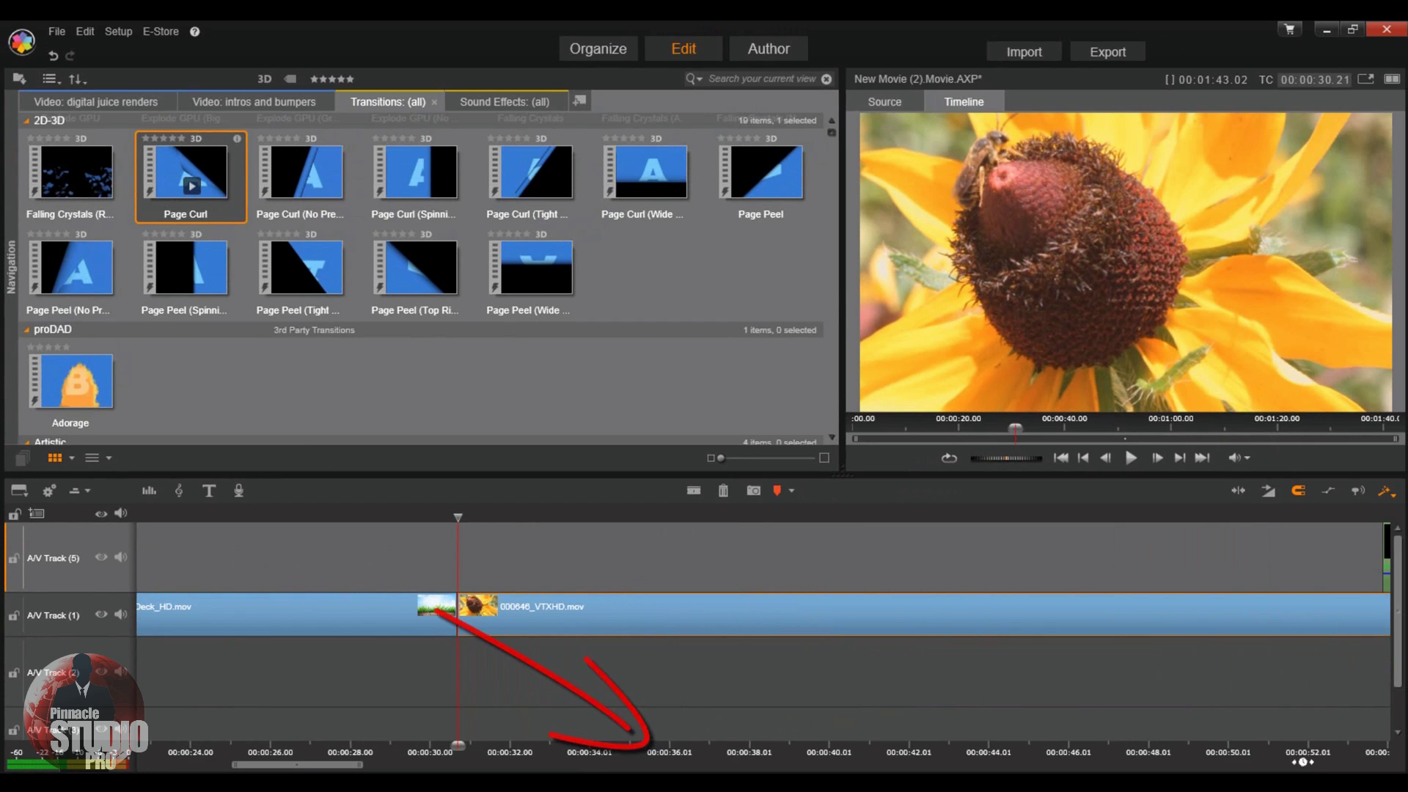
mouse_move(750, 765)
mouse_down()
mouse_move(739, 756)
mouse_move(1258, 767)
mouse_up()
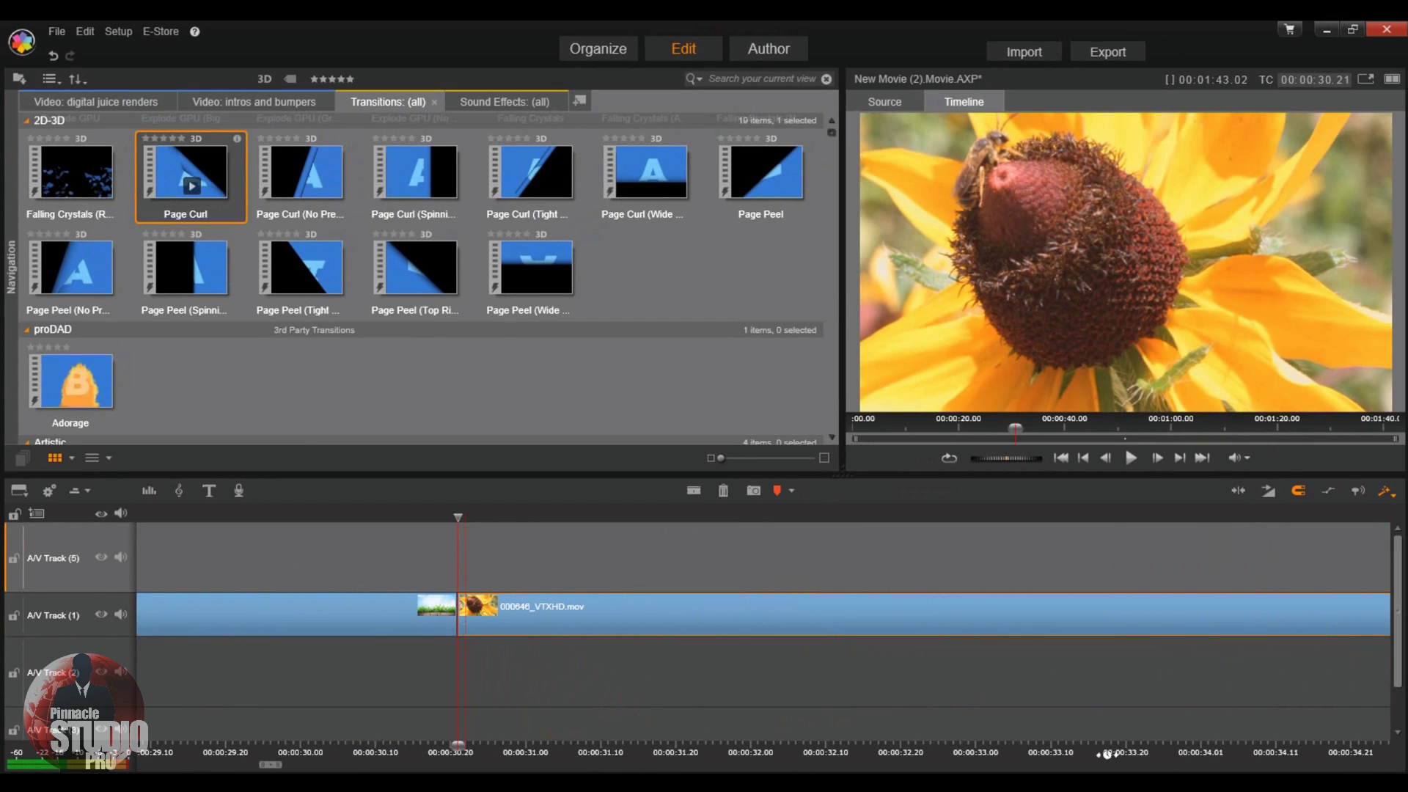
drag(1116, 755, 453, 748)
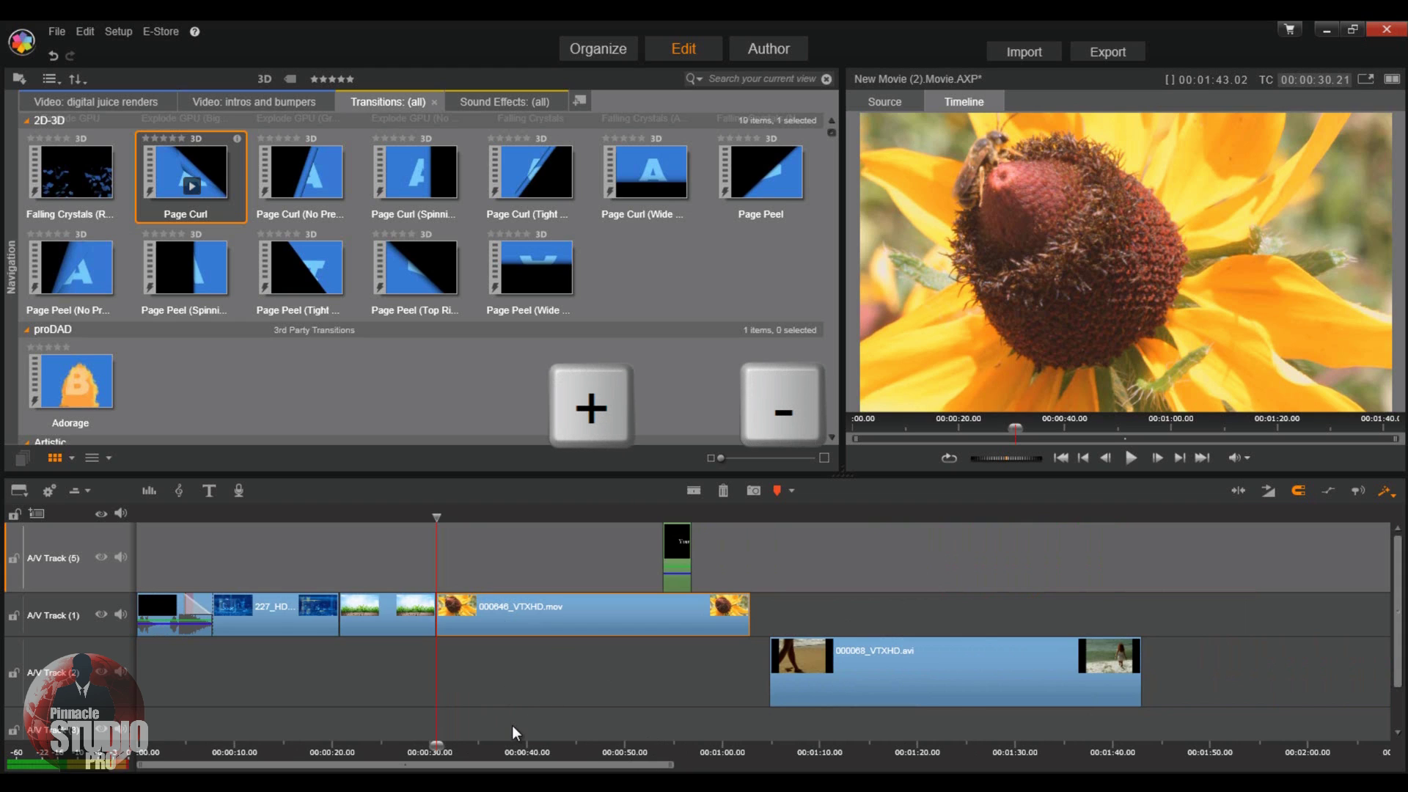
key(plus)
key(plus)
key(plus)
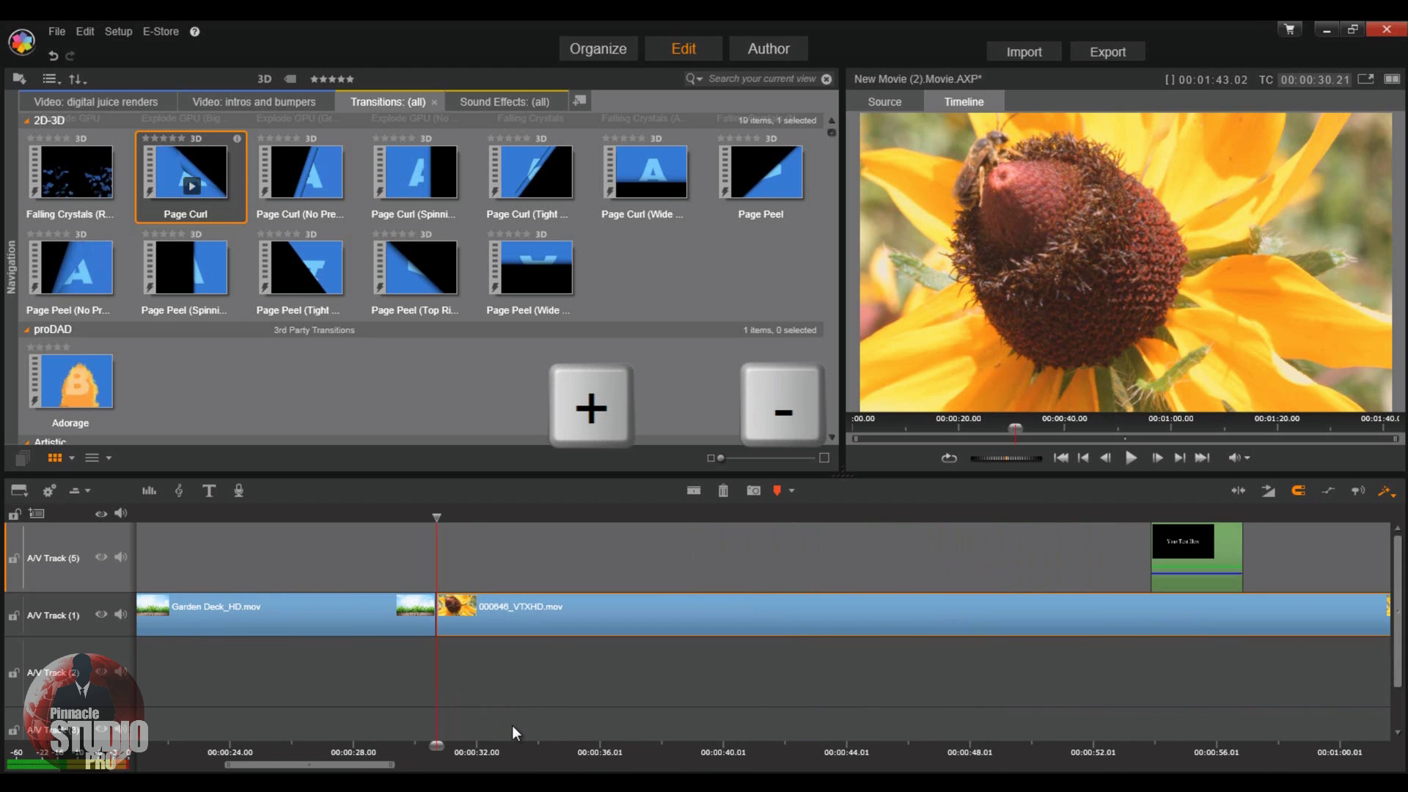
key(minus)
key(minus)
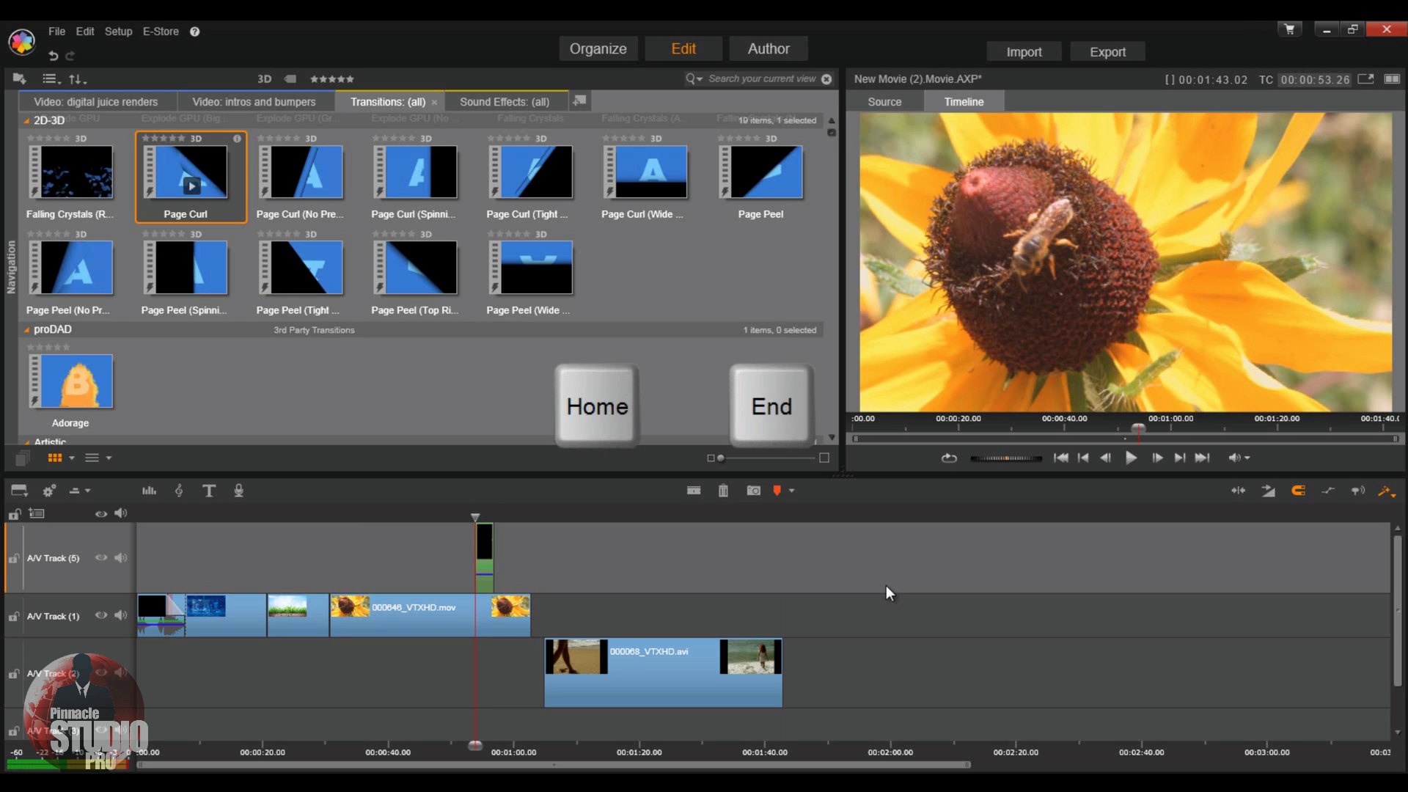
Jump the playhead between the movie's start and end with Home/End and the player's start/end buttons.
key(Home)
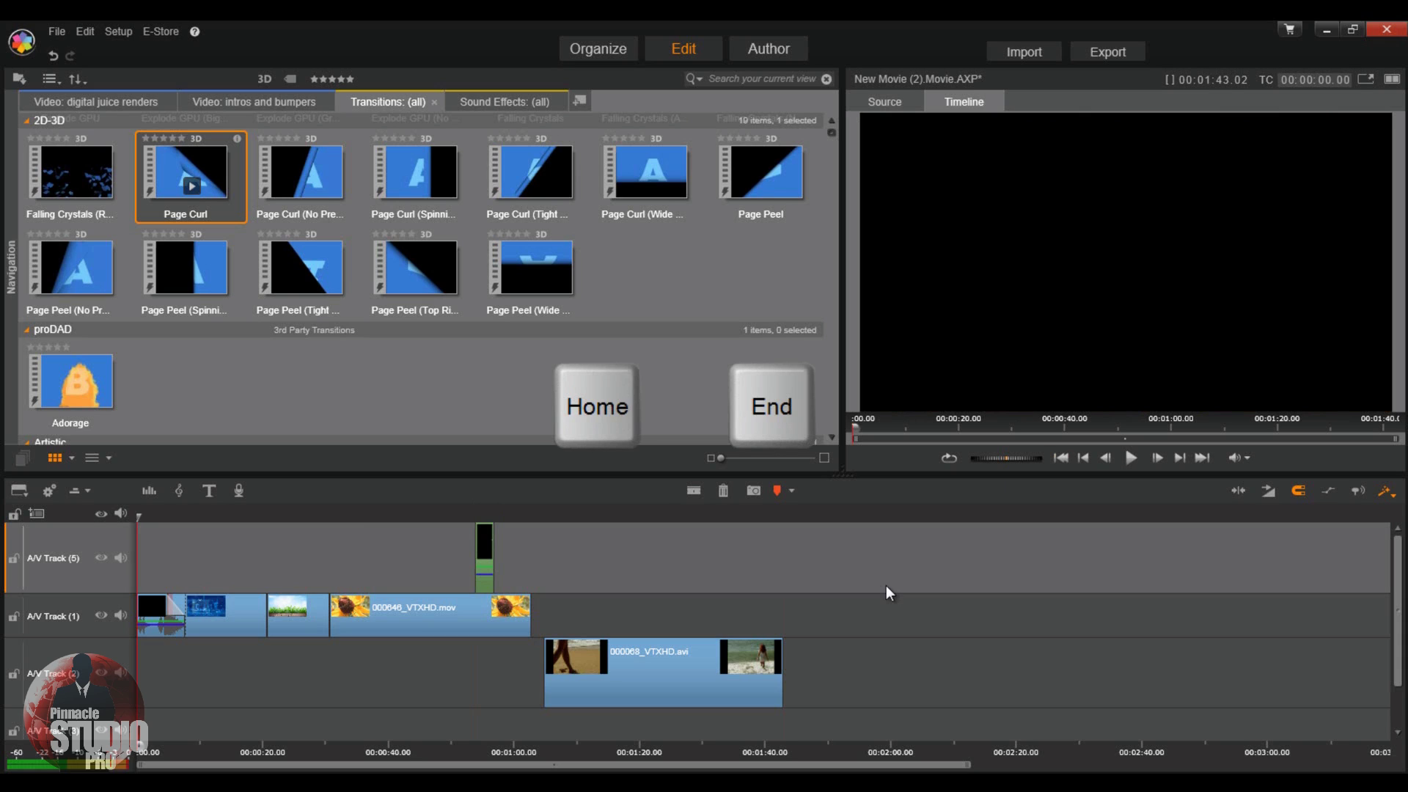
key(End)
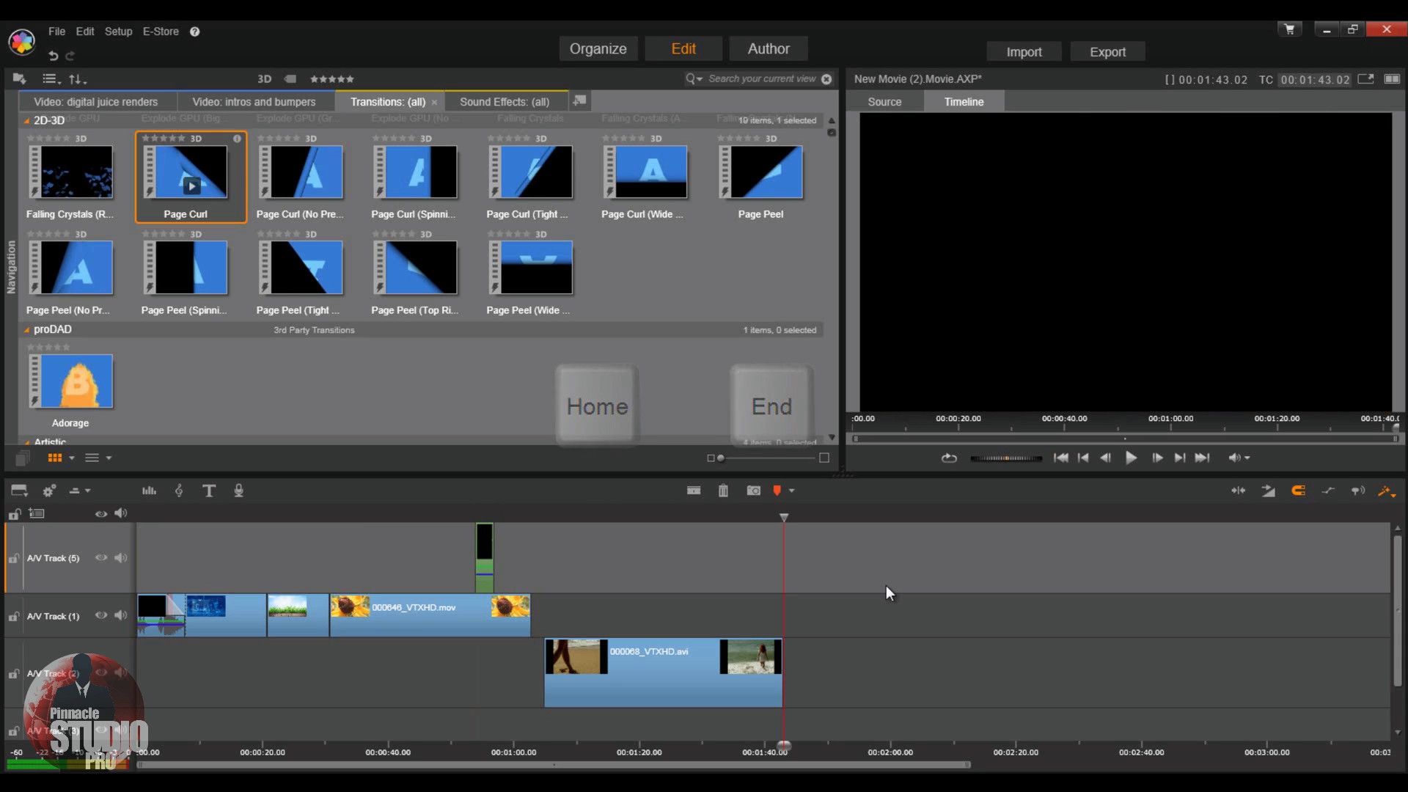
click(1061, 457)
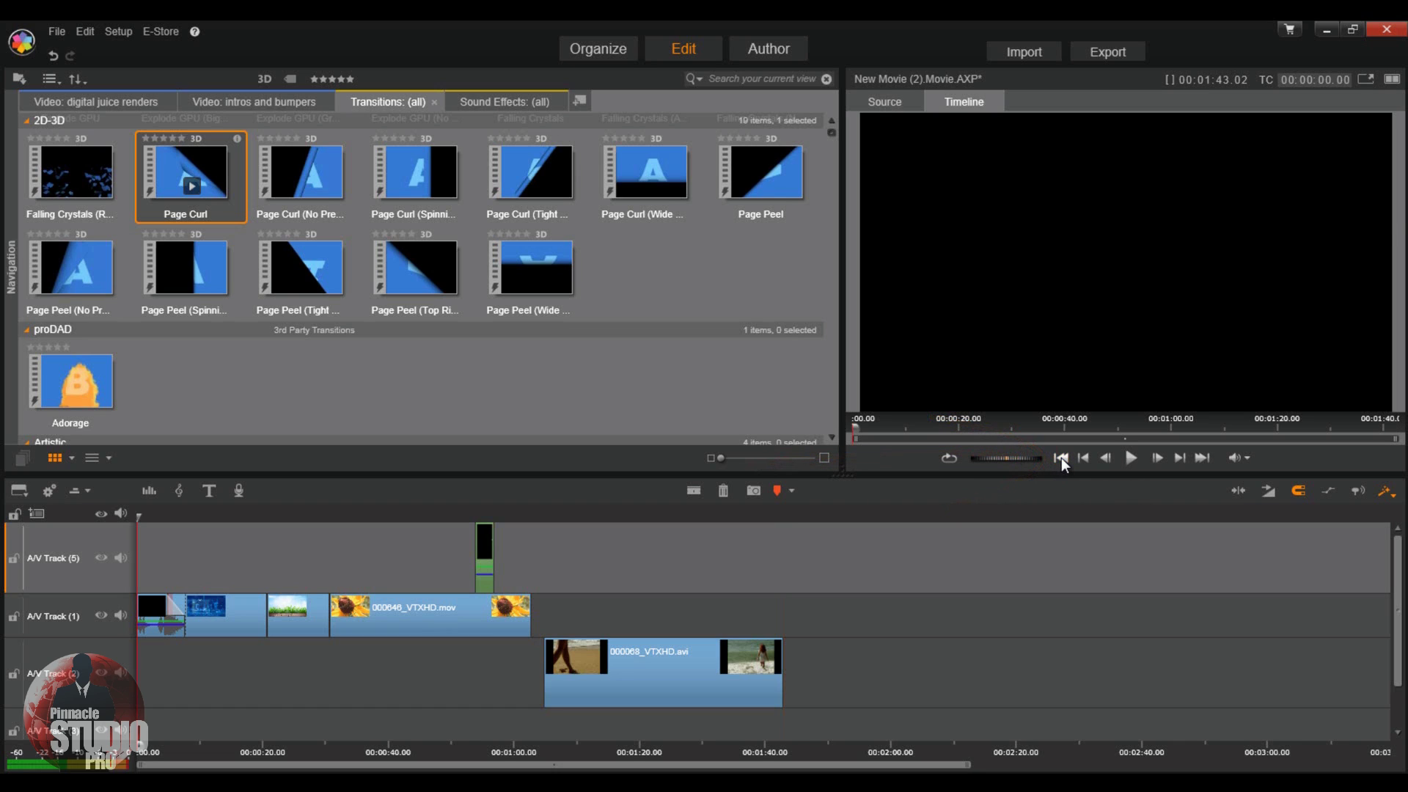
click(1198, 459)
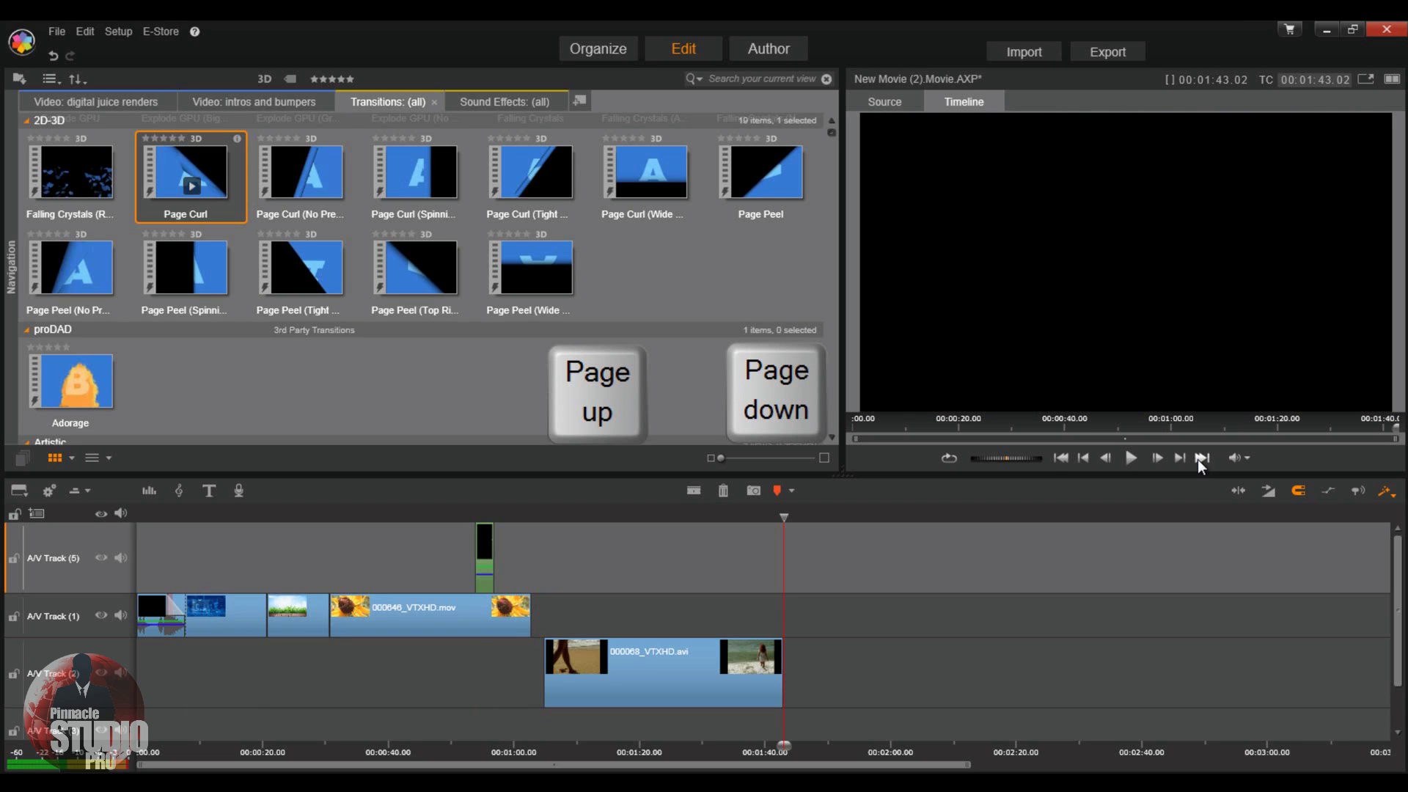
Step the playhead through edit points with Page Up/Page Down, ending at the movie's end, 01:43.02.
key(Page_Up)
key(Page_Up)
key(Page_Up)
key(Page_Up)
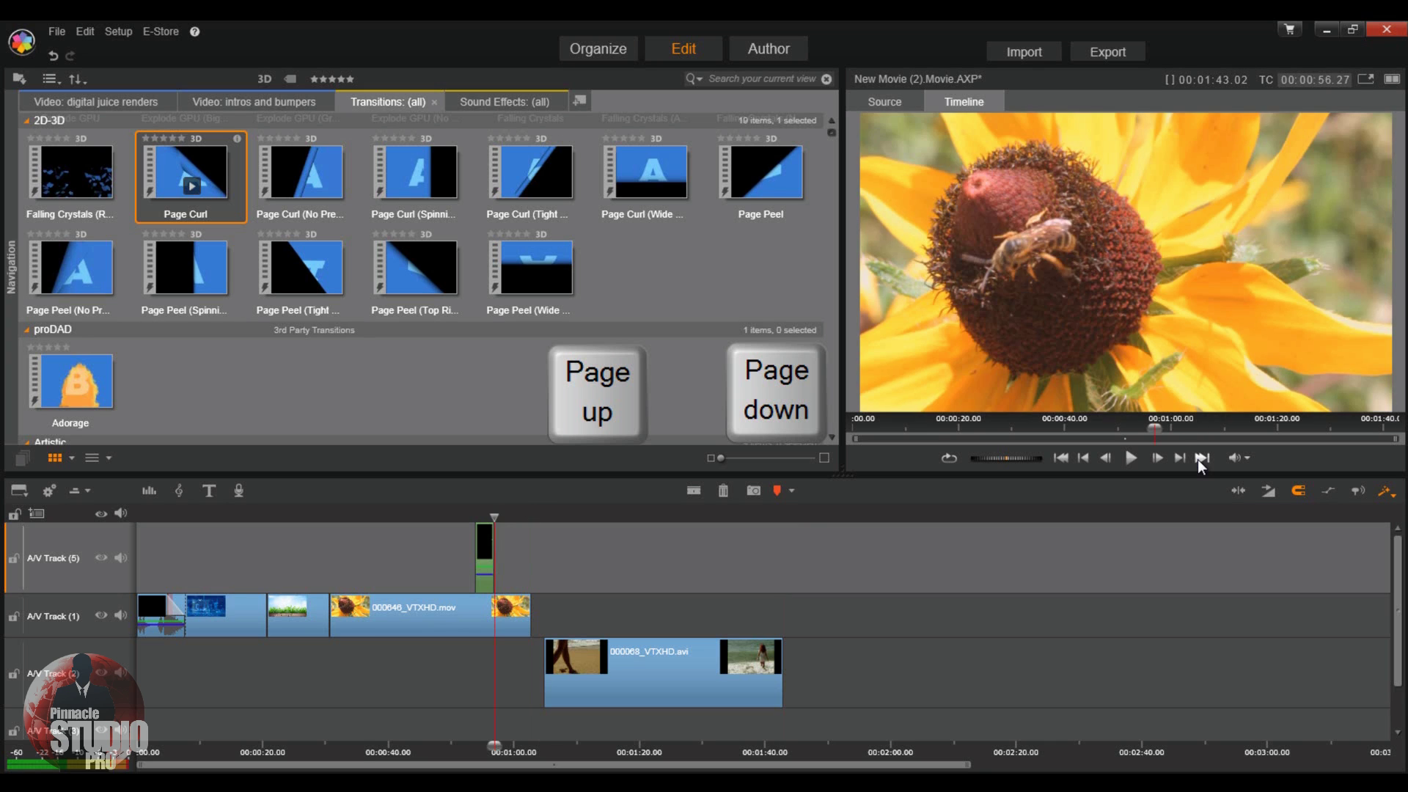
key(Page_Up)
key(Page_Up)
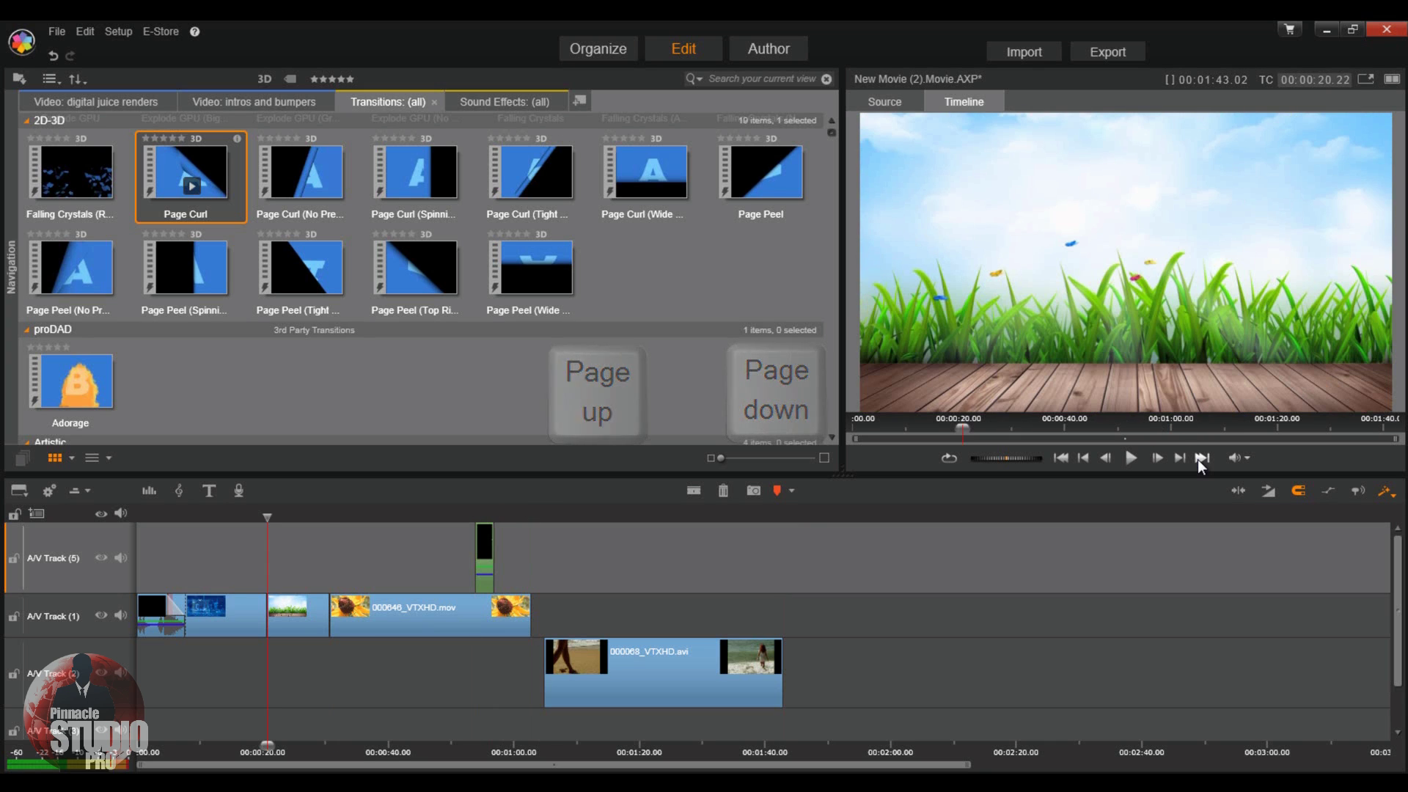
key(Page_Down)
key(Page_Down)
key(Page_Down)
key(Page_Down)
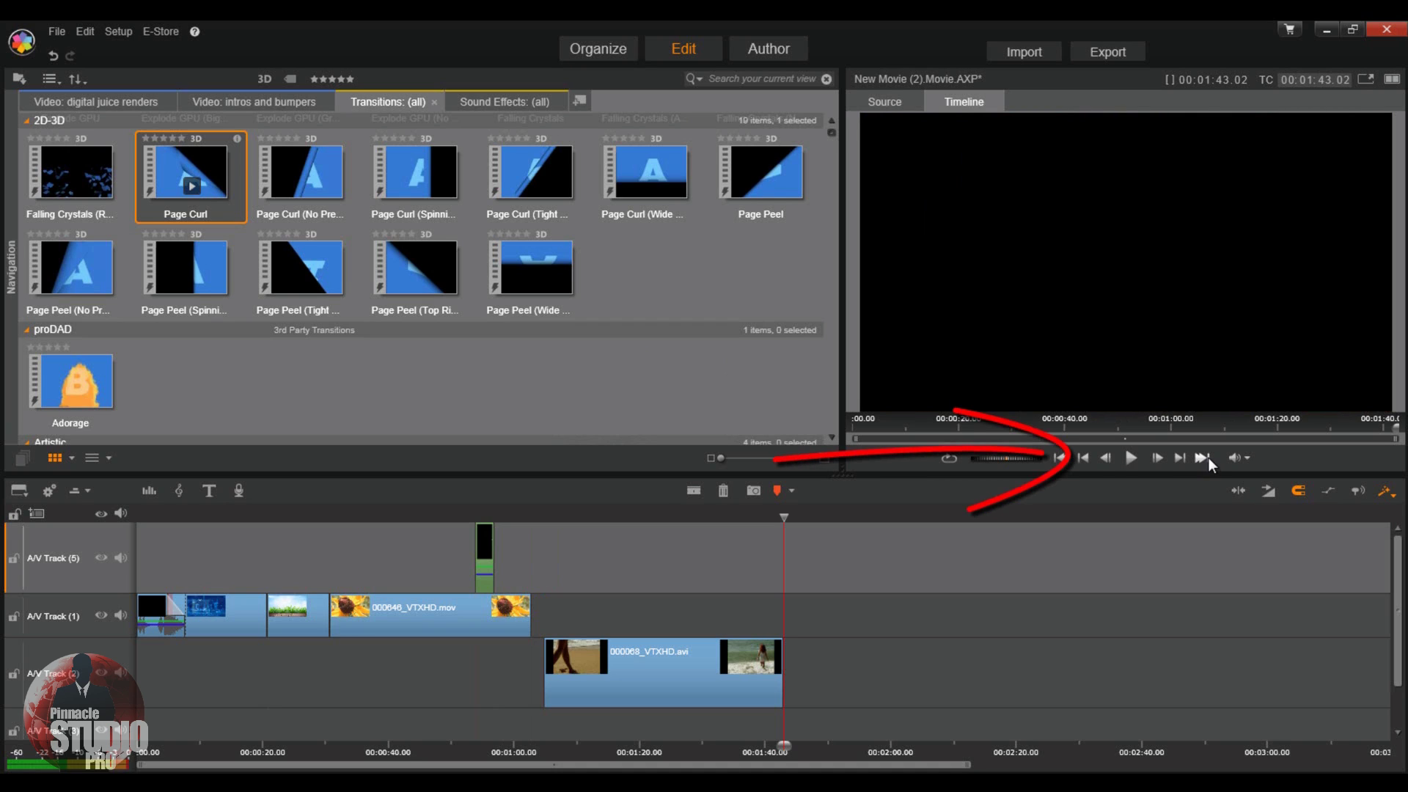
click(1084, 459)
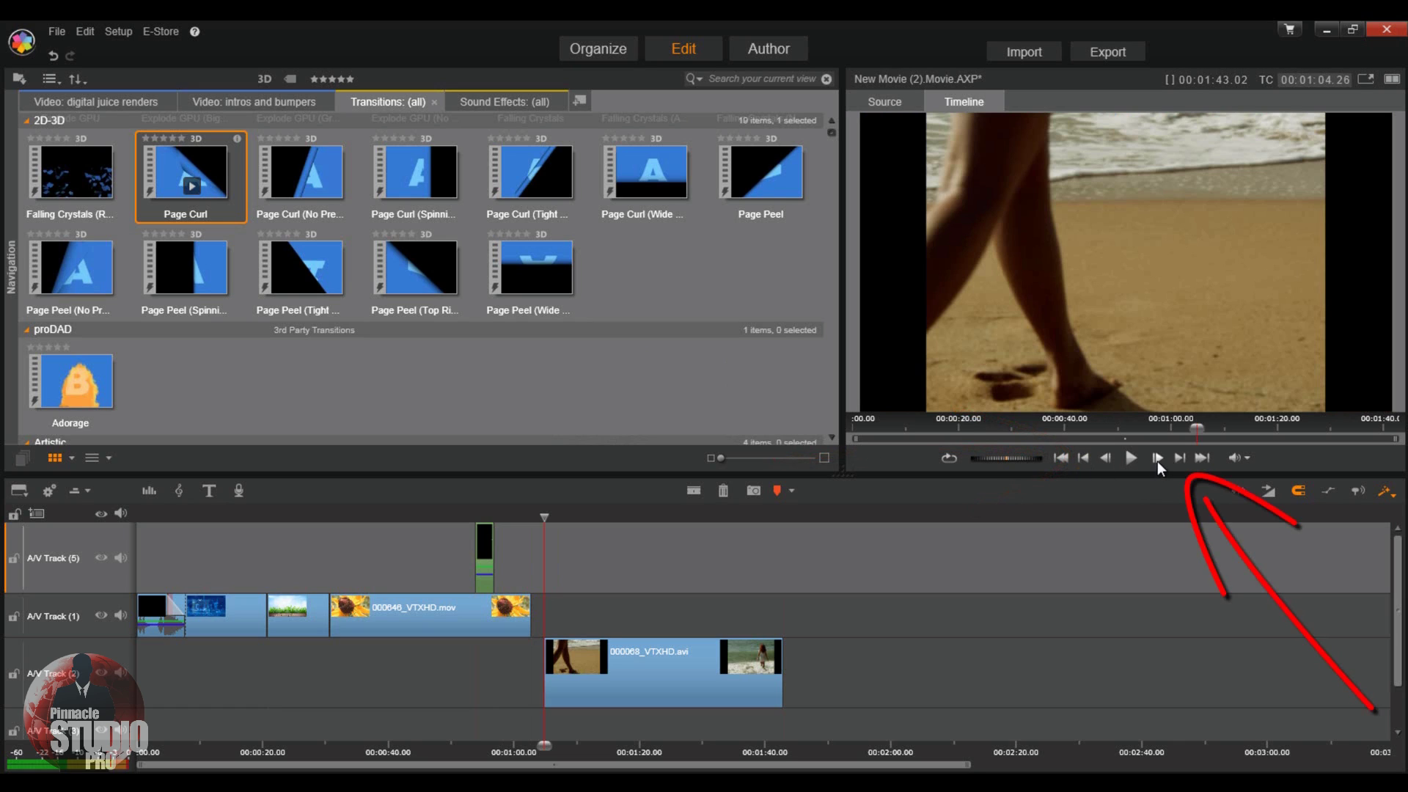
click(1183, 456)
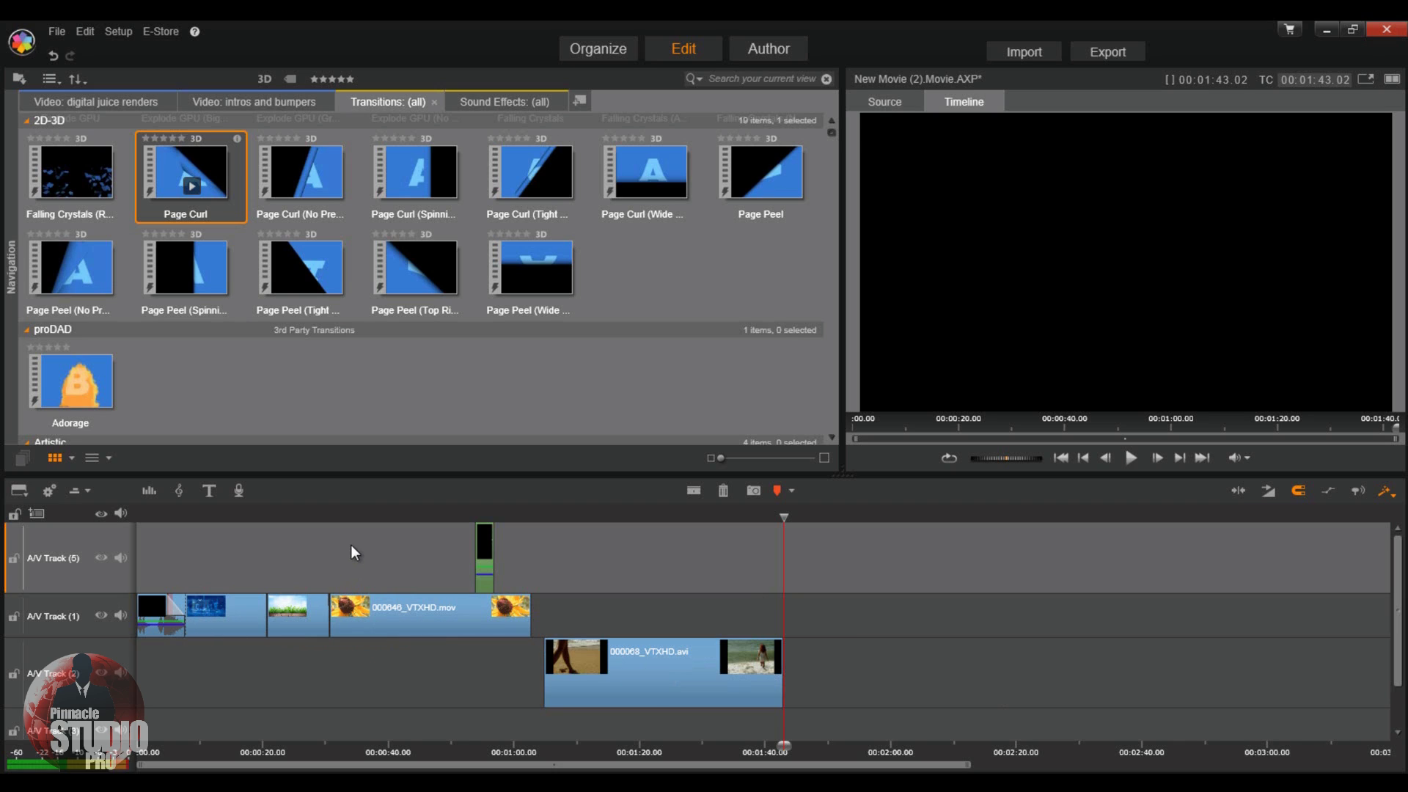
Box-select the sunflower clip, beach clip and Track 5 title, then drag them together along the timeline.
drag(355, 541, 843, 726)
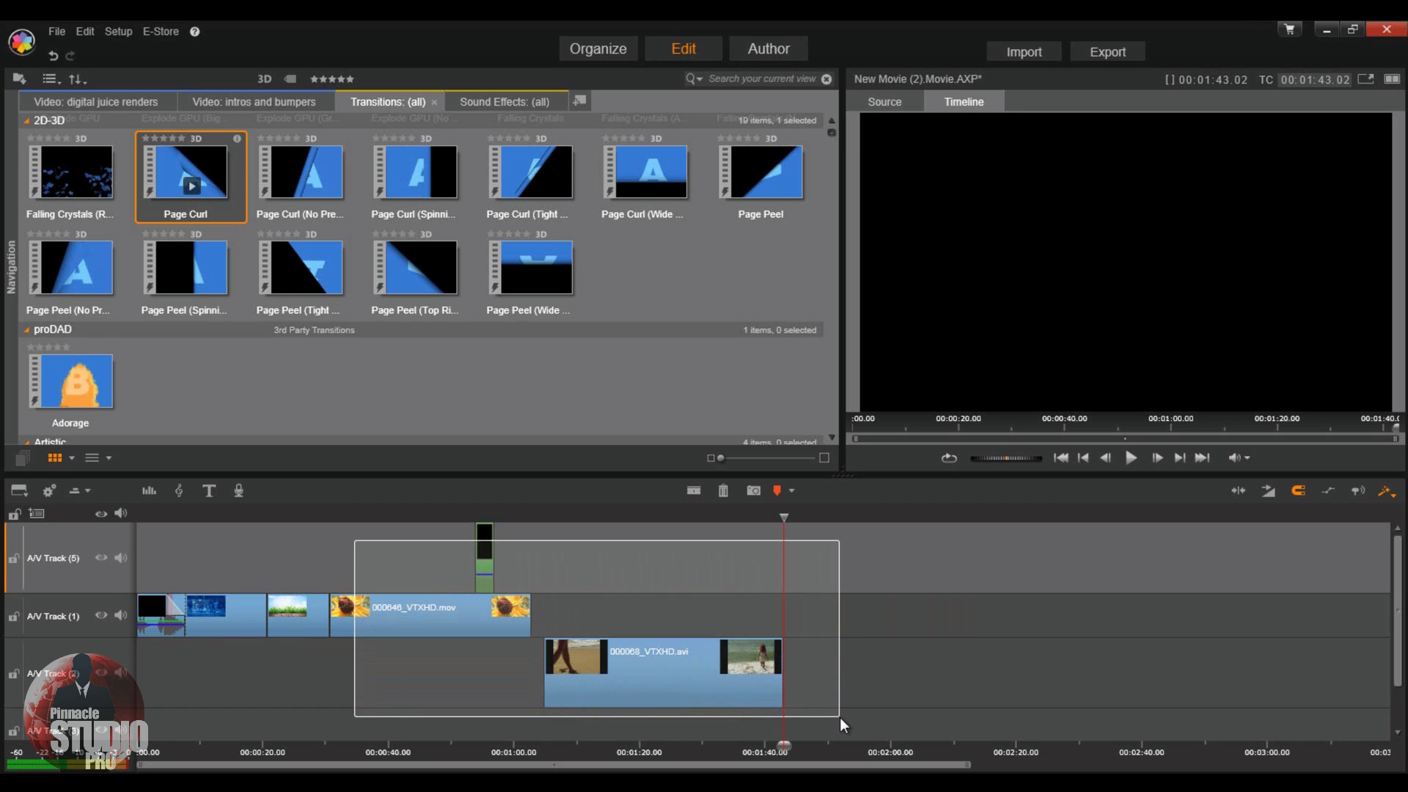
drag(840, 717, 840, 717)
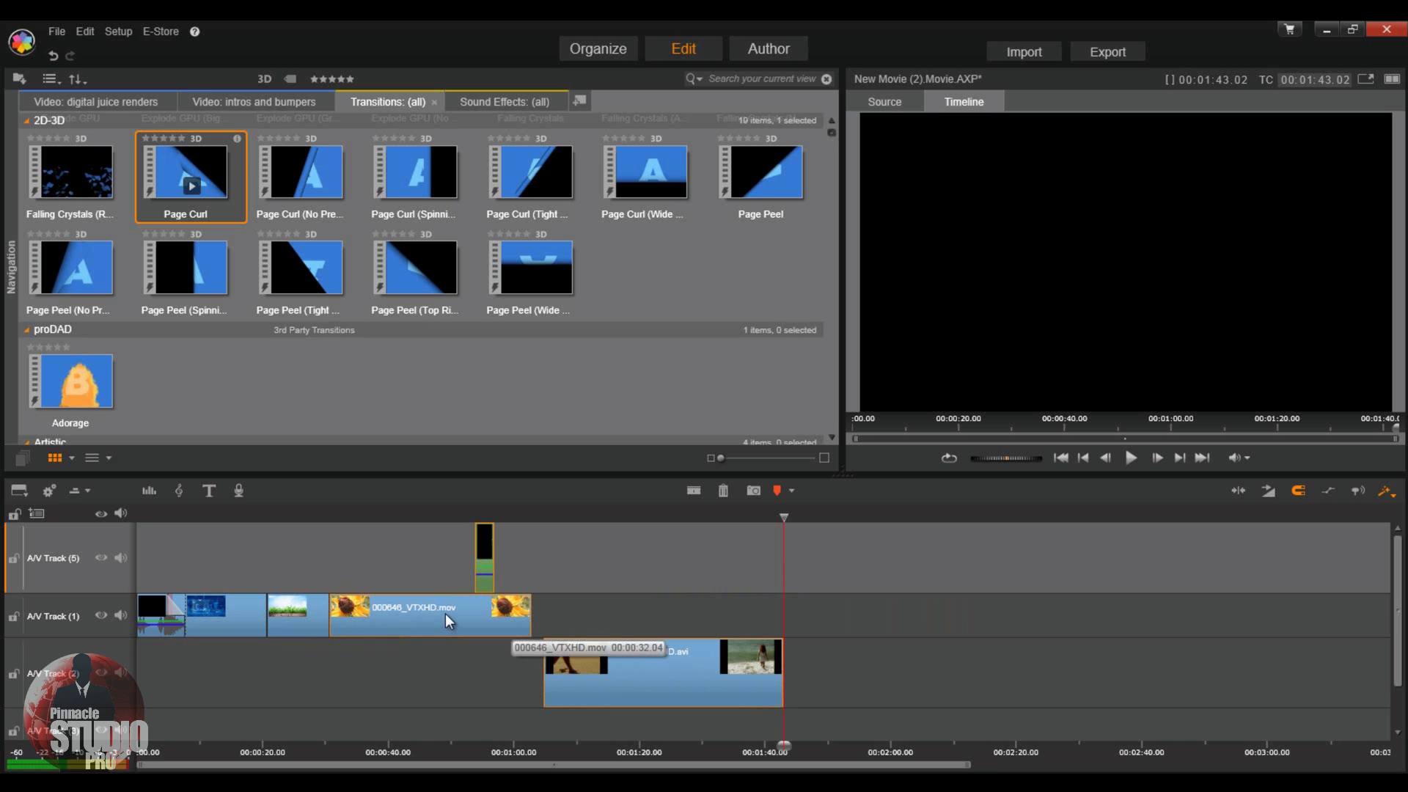
drag(446, 613, 731, 563)
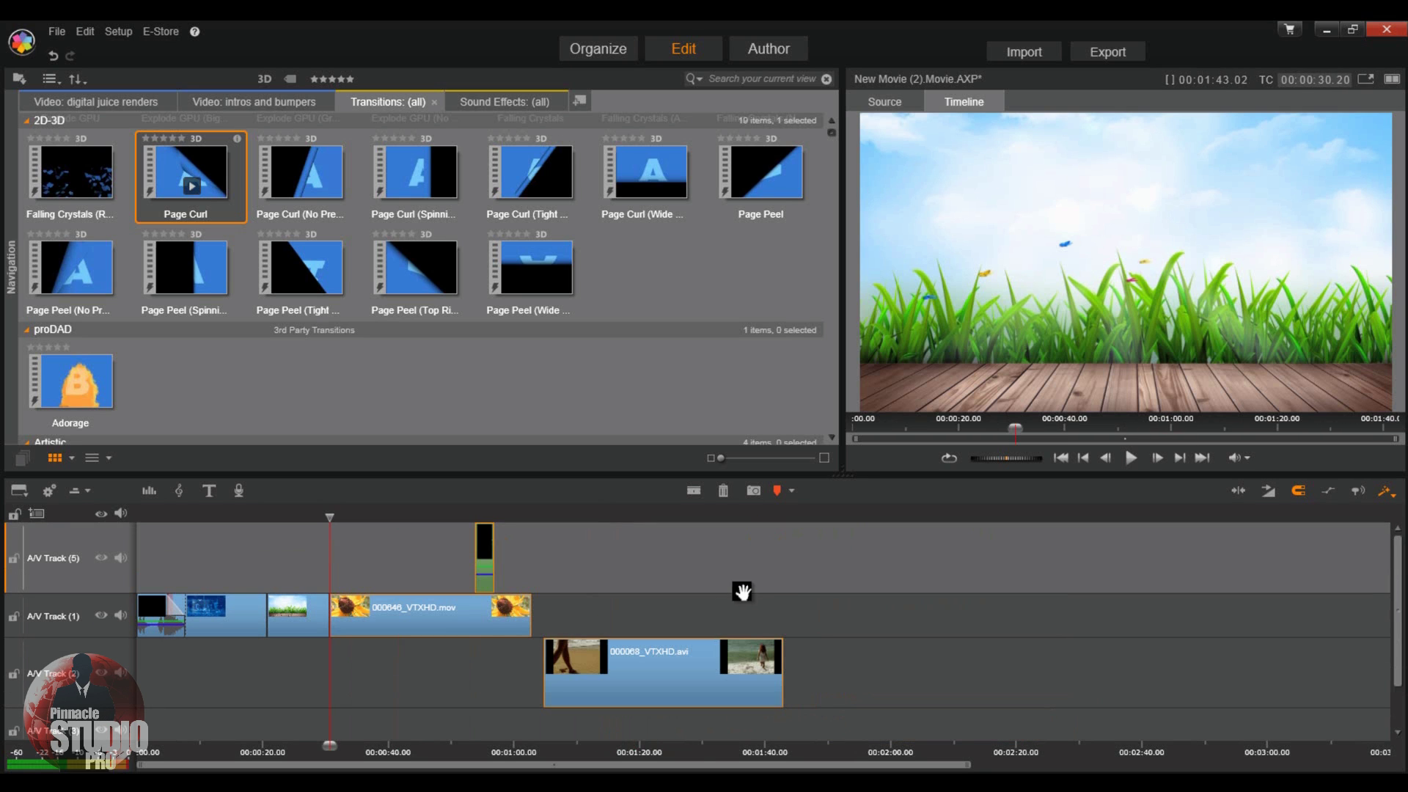
mouse_move(440, 605)
mouse_down()
mouse_move(449, 640)
mouse_move(512, 594)
mouse_move(436, 590)
mouse_up()
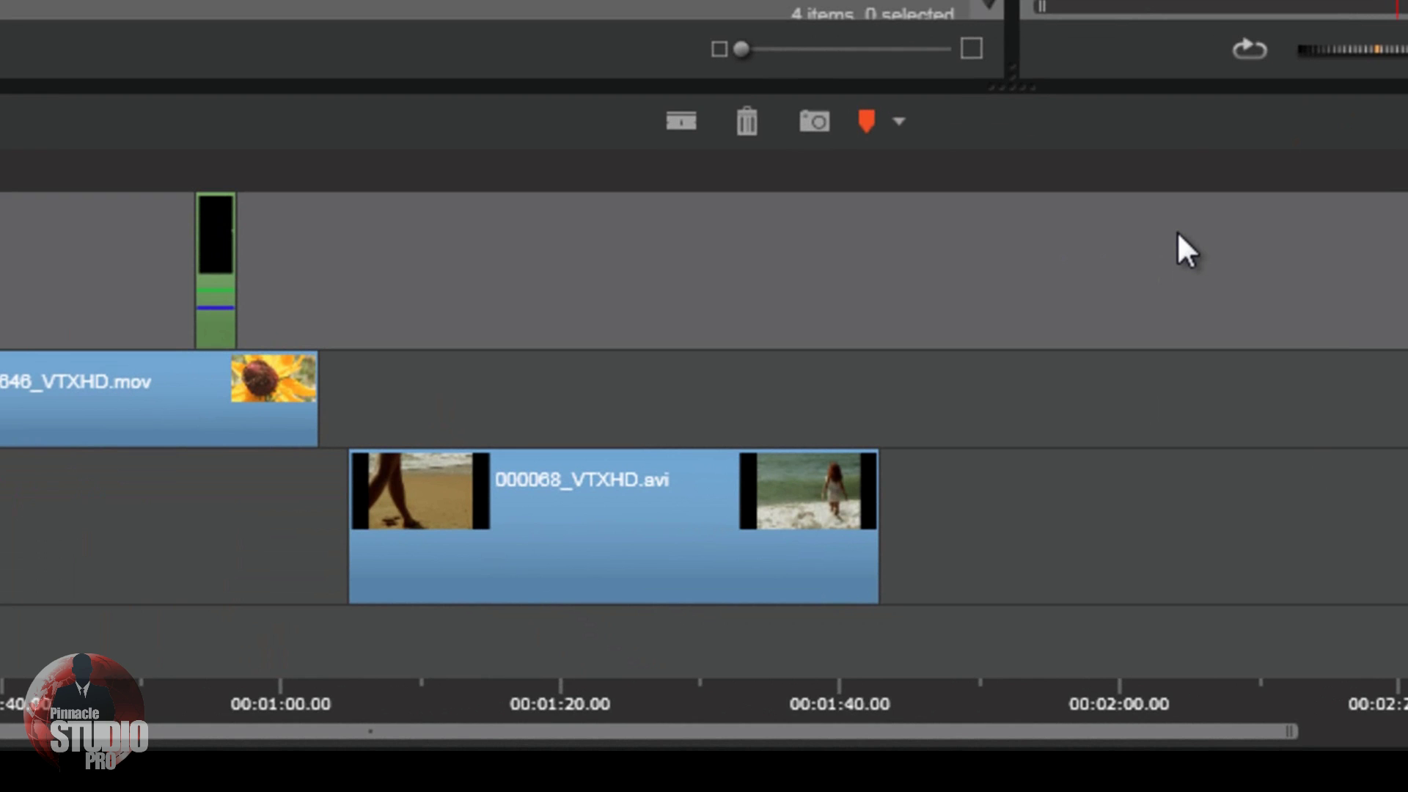
Split the beach clip at 1:20 and delete its later half, keeping the opening part.
click(596, 170)
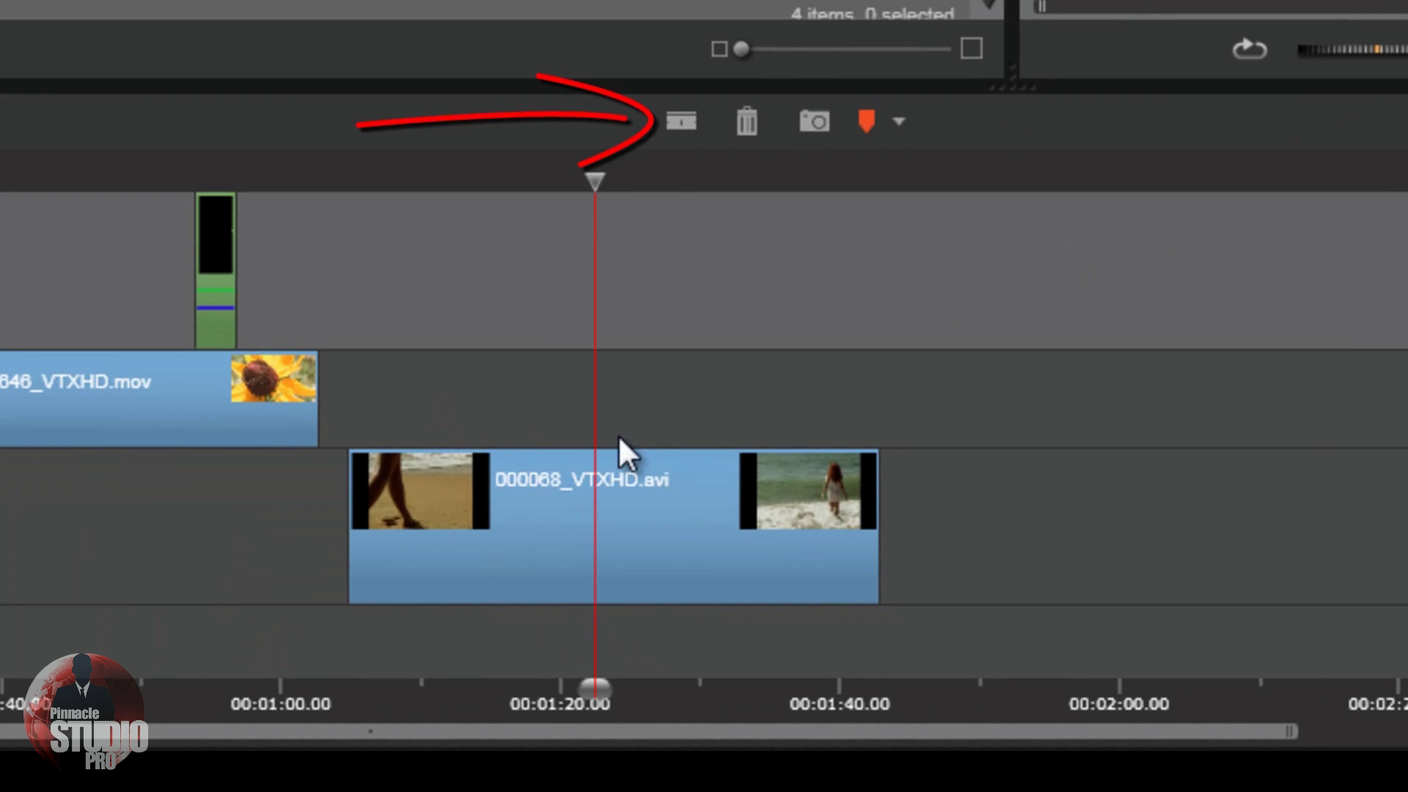
click(681, 123)
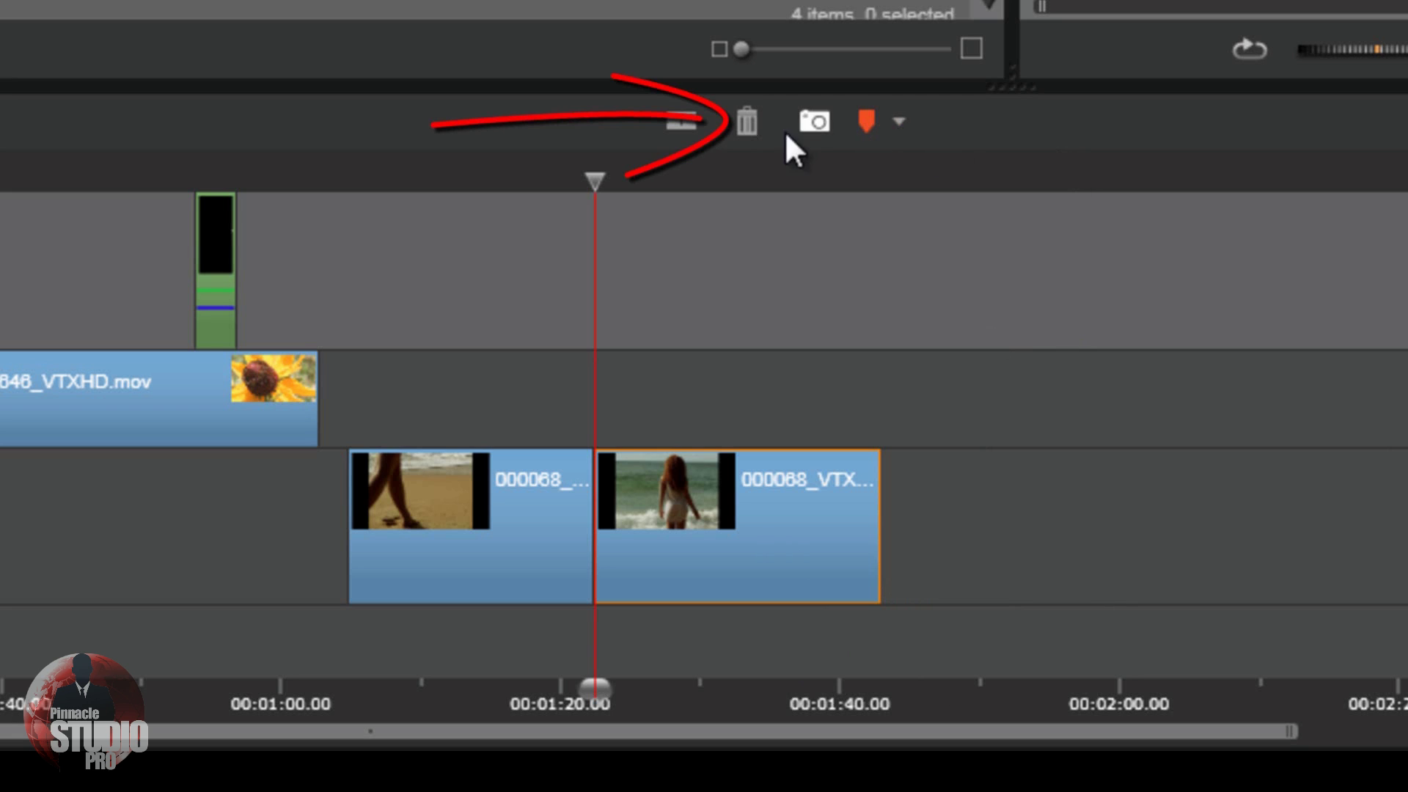
click(742, 121)
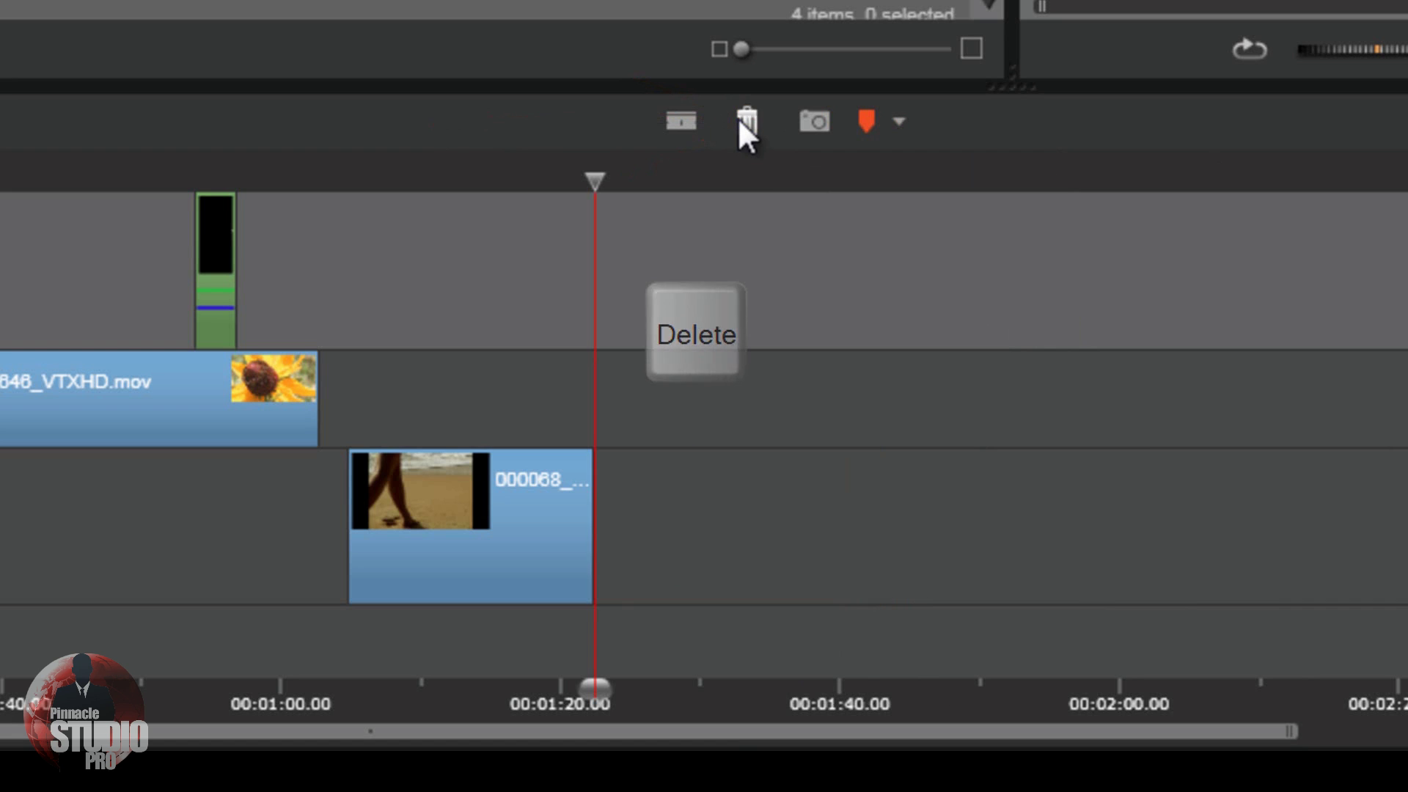
click(497, 511)
right_click(497, 512)
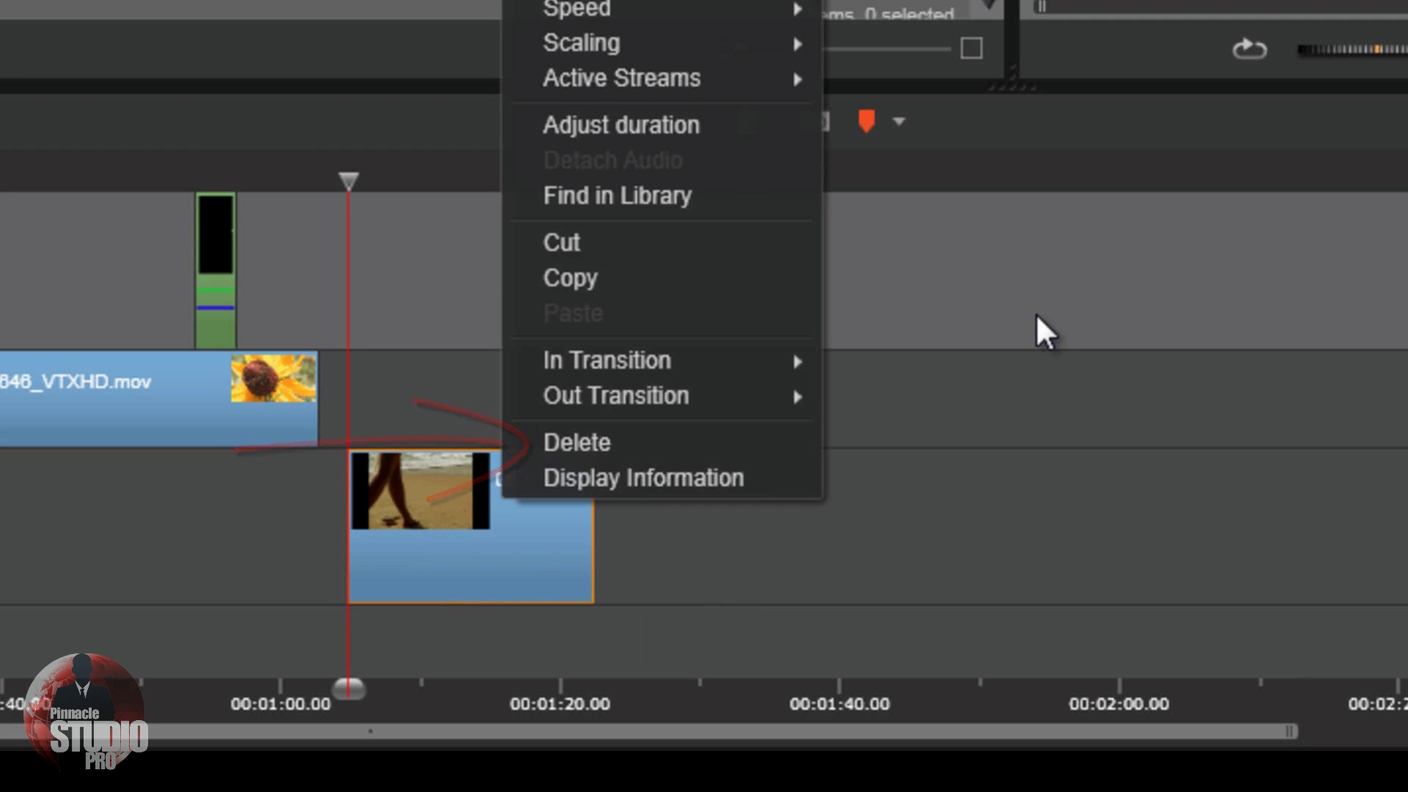
click(1019, 341)
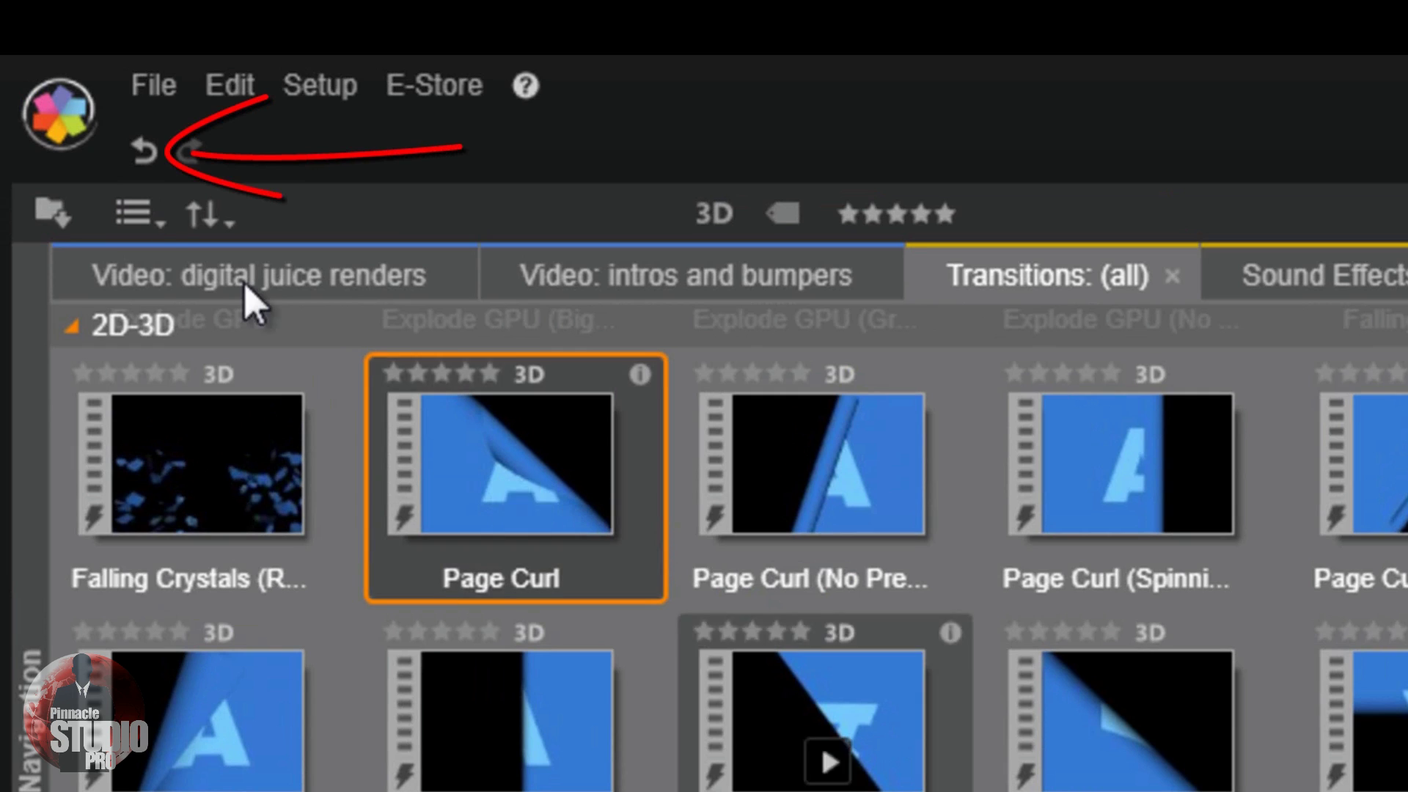
click(157, 152)
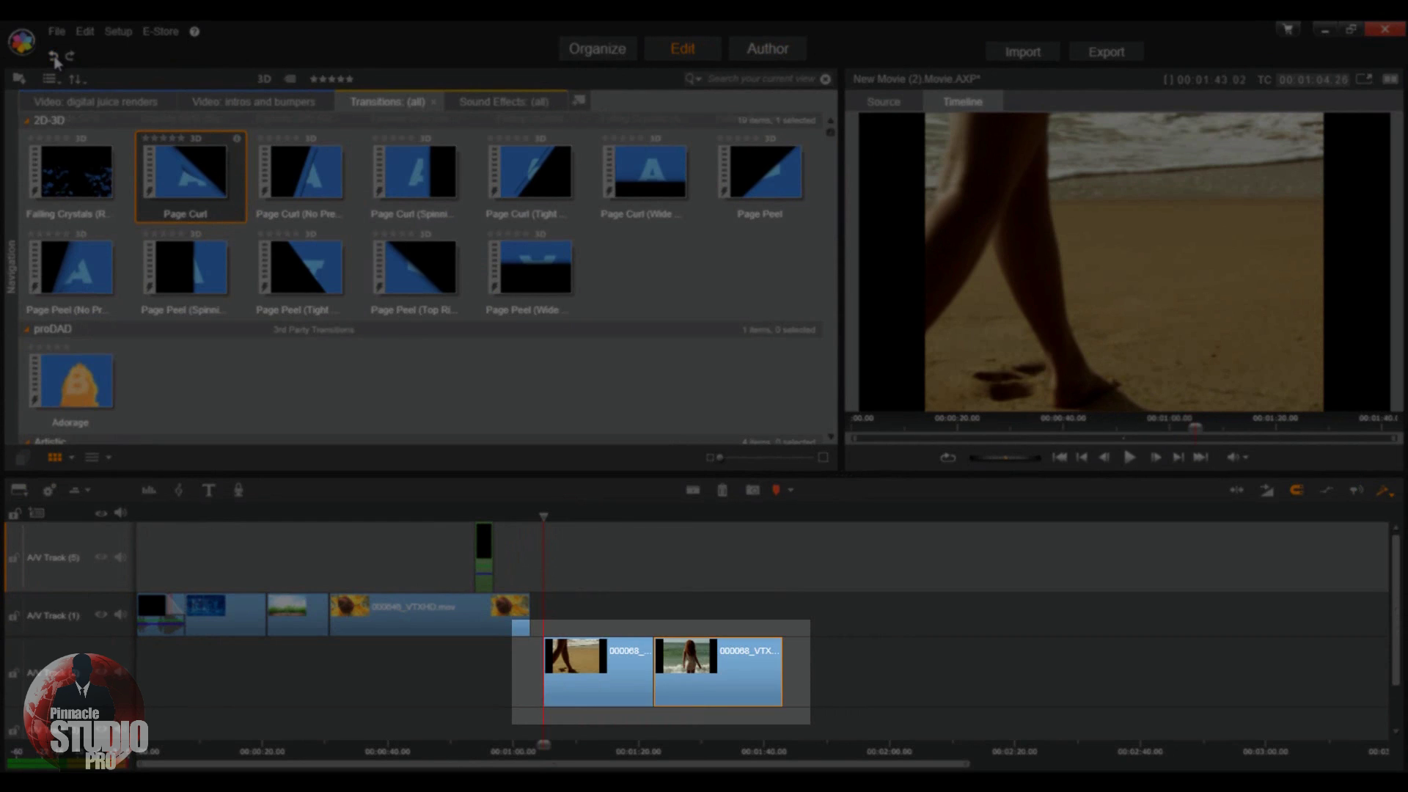
click(55, 62)
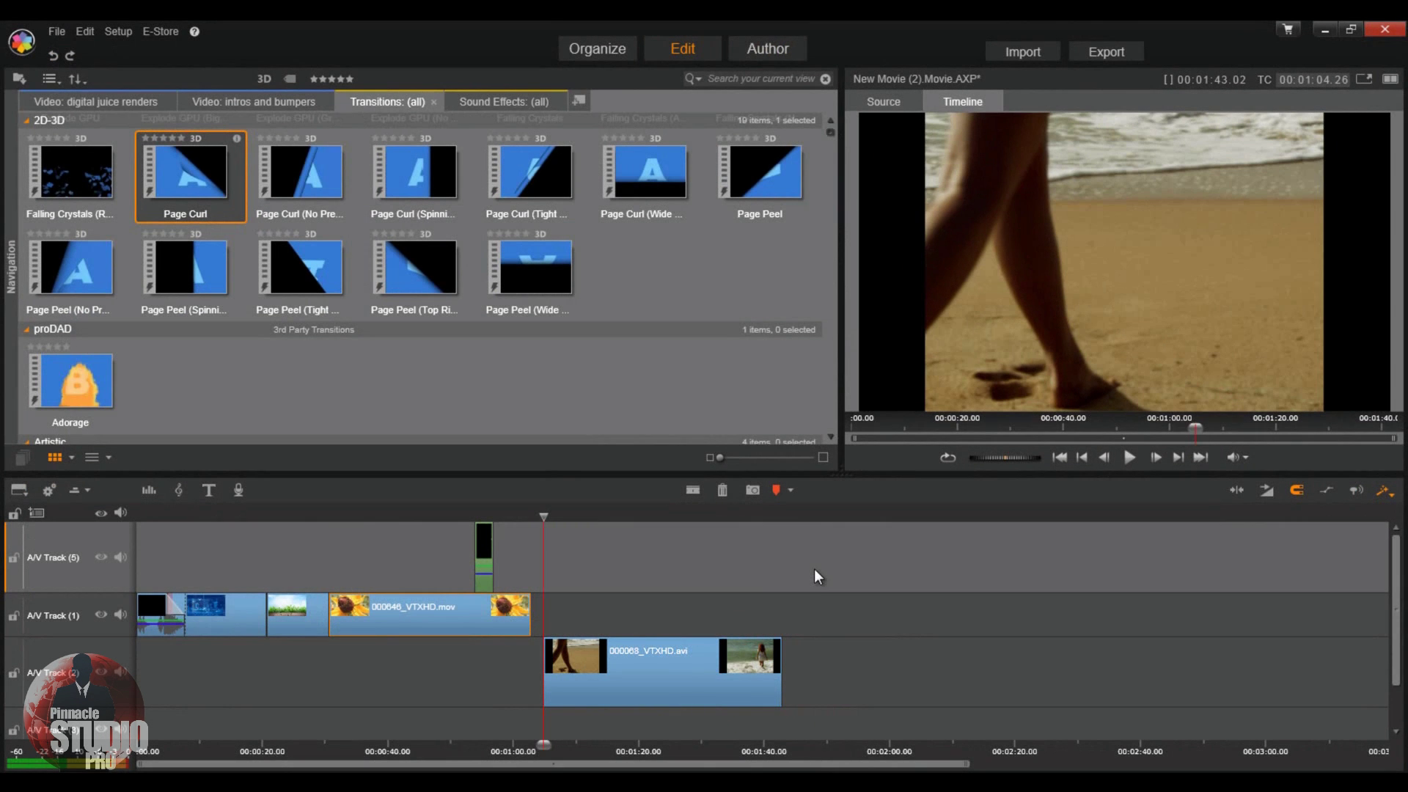
click(70, 58)
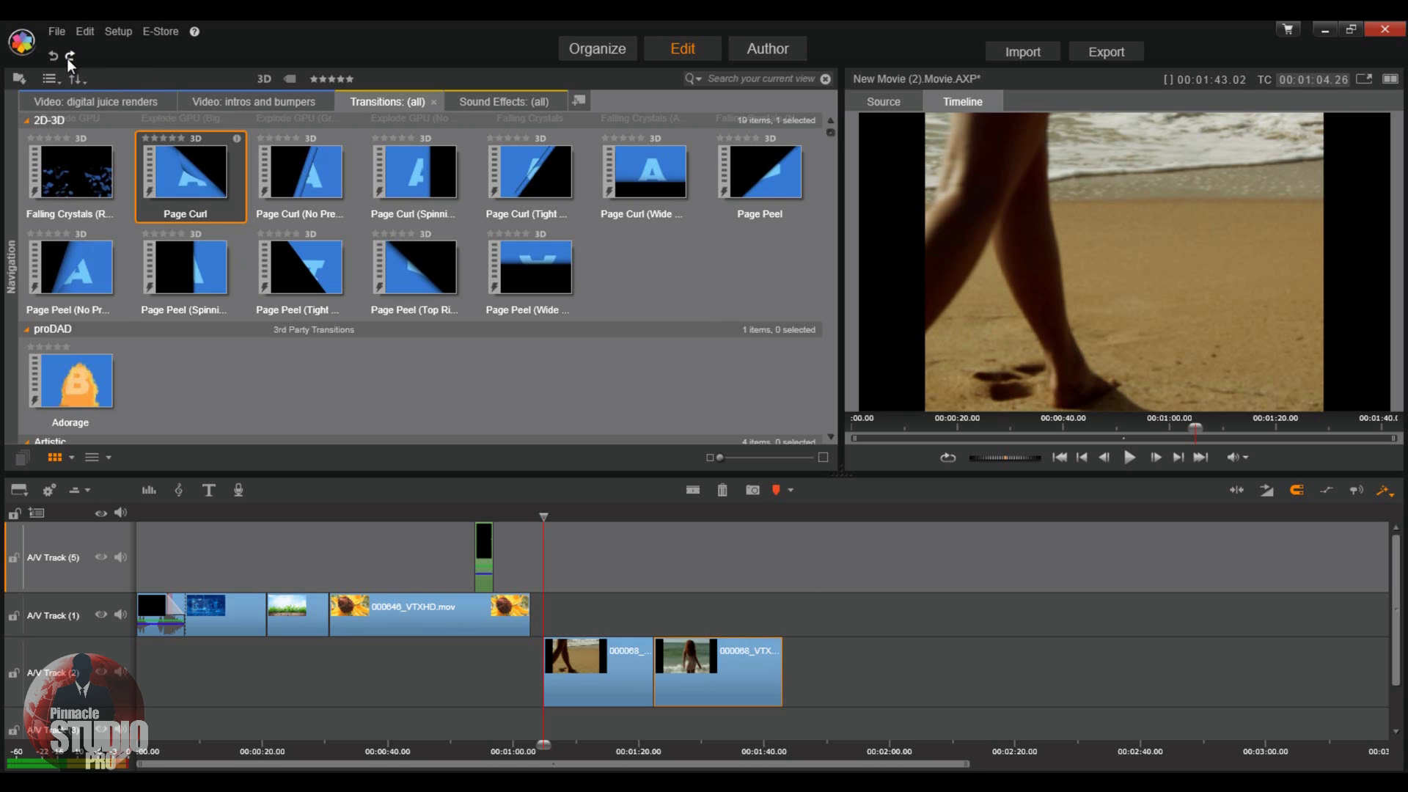
click(68, 58)
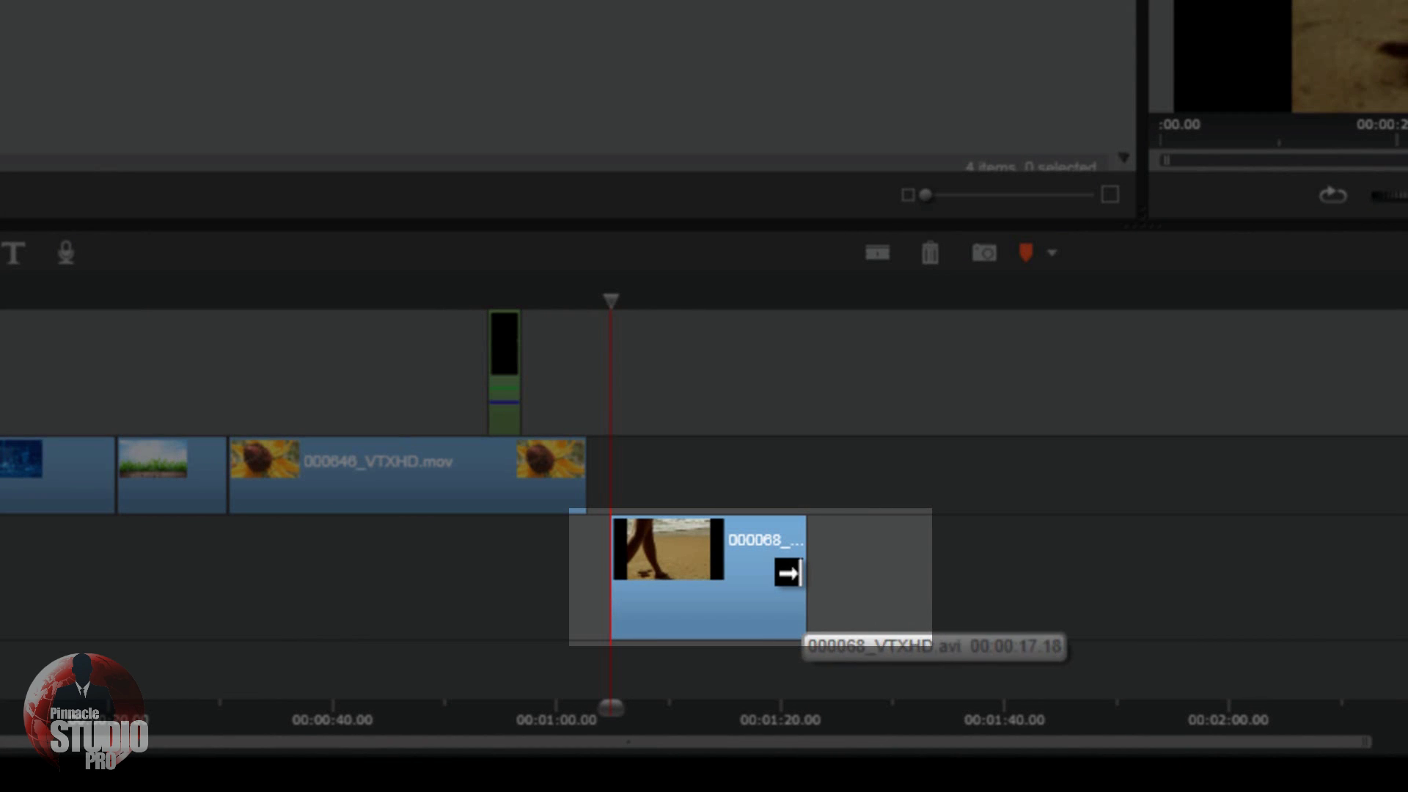
Drag the end of beach clip 000068_VTXHD.avi to snap to the playhead at 1:20.
mouse_move(788, 572)
mouse_down()
mouse_move(849, 578)
mouse_move(775, 576)
mouse_move(764, 584)
mouse_move(785, 585)
mouse_move(780, 596)
mouse_up()
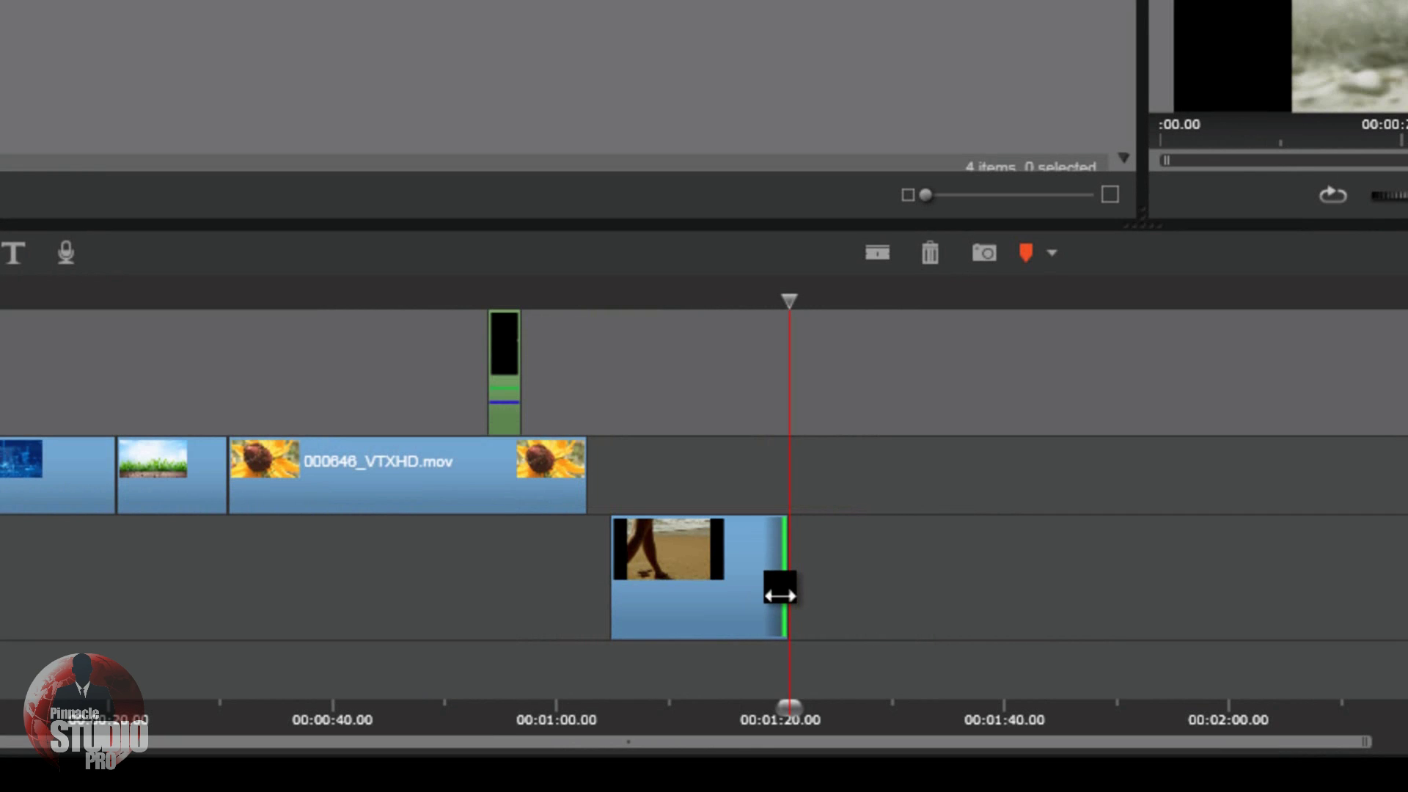
drag(780, 595, 781, 596)
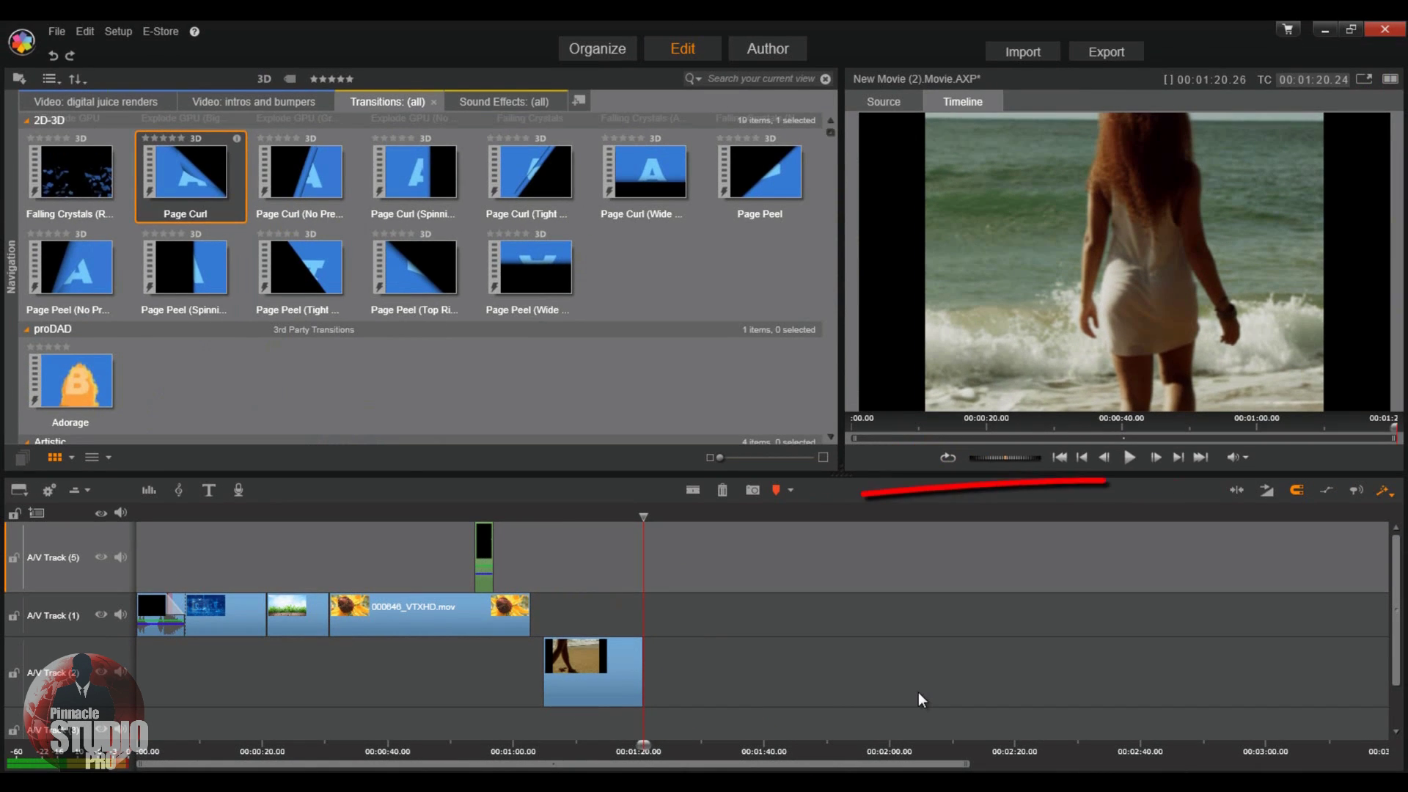
Turn on Trim Mode to view the cut points in the Trim Editor, then close it.
click(1238, 491)
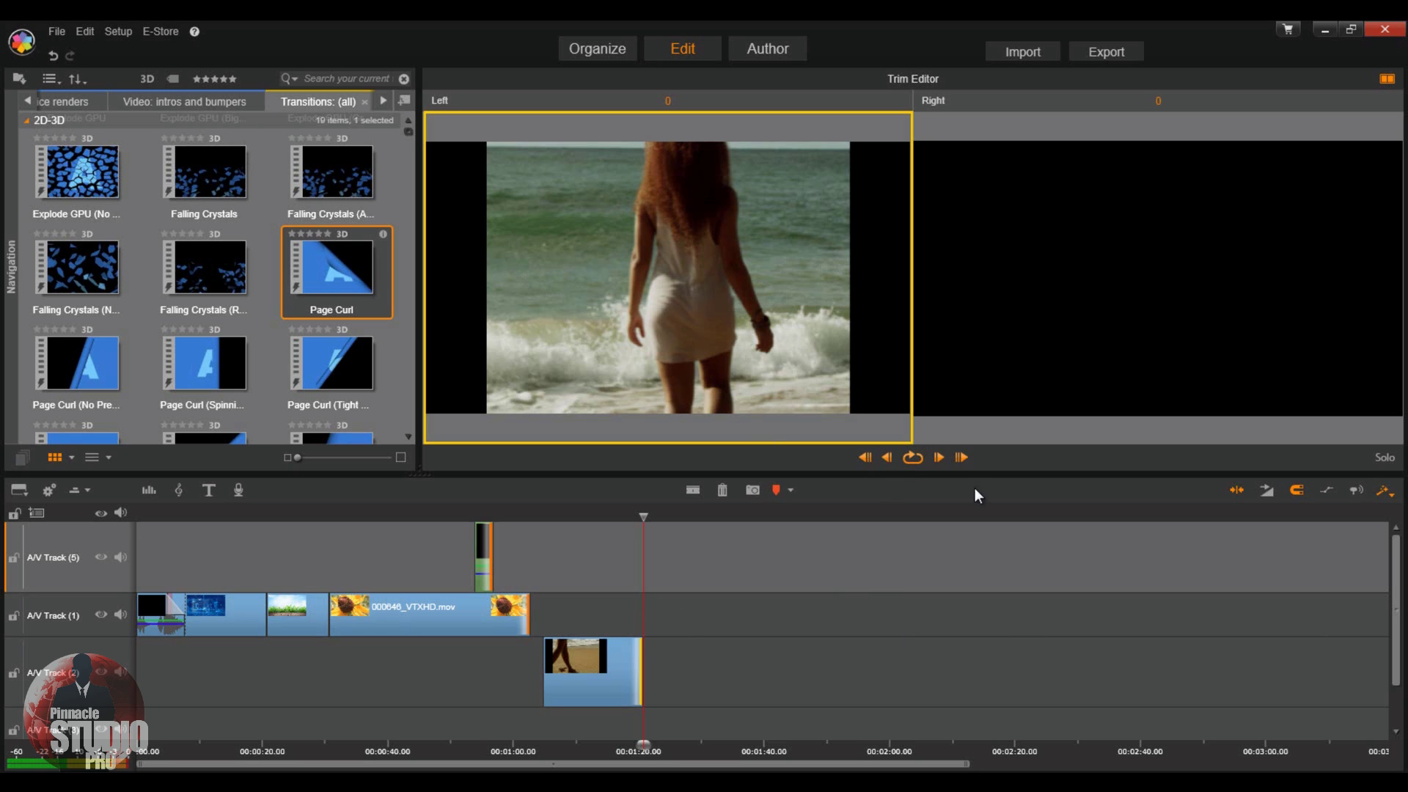
click(1240, 493)
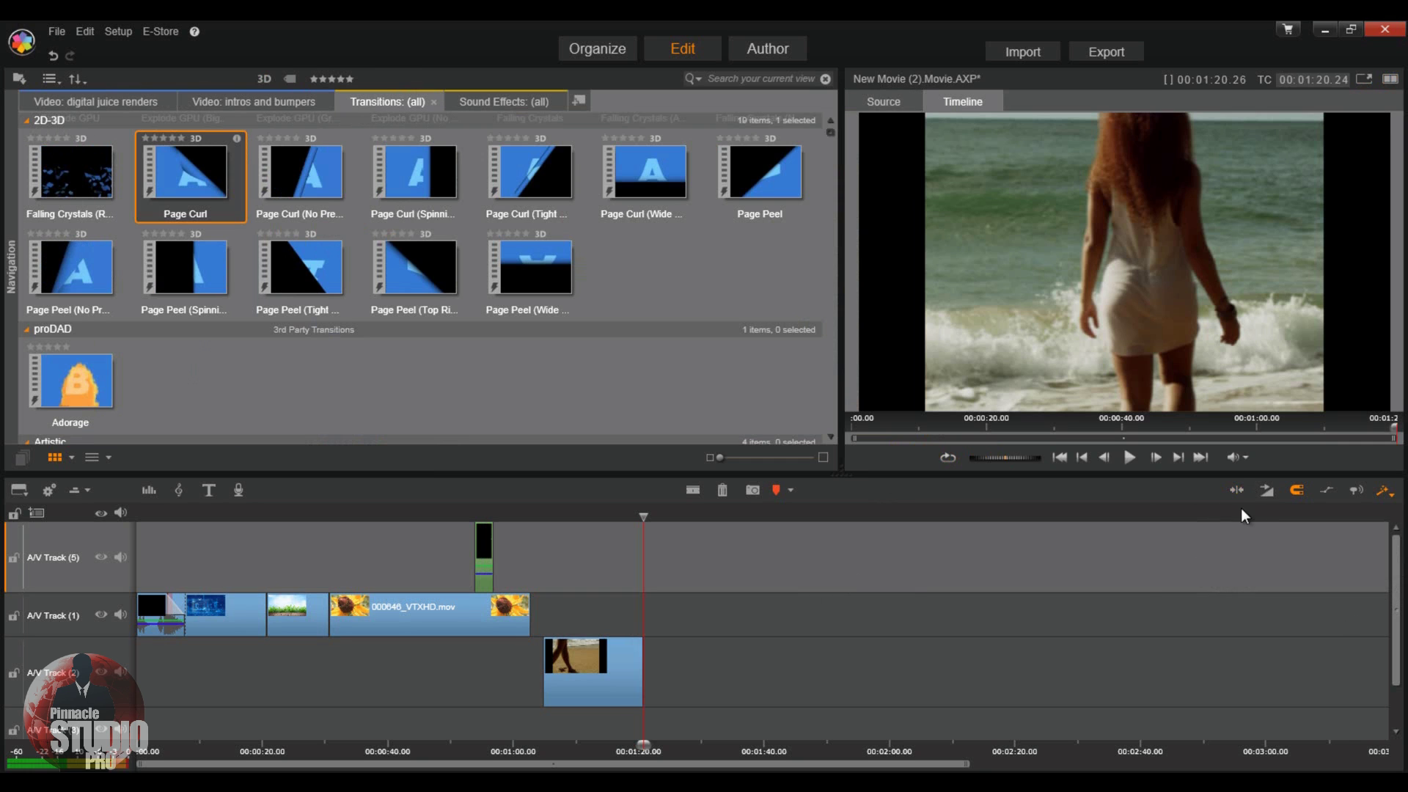
Show 000662_VTXHD.mov from digital juice renders as source beside the timeline preview in Dual Mode.
click(80, 99)
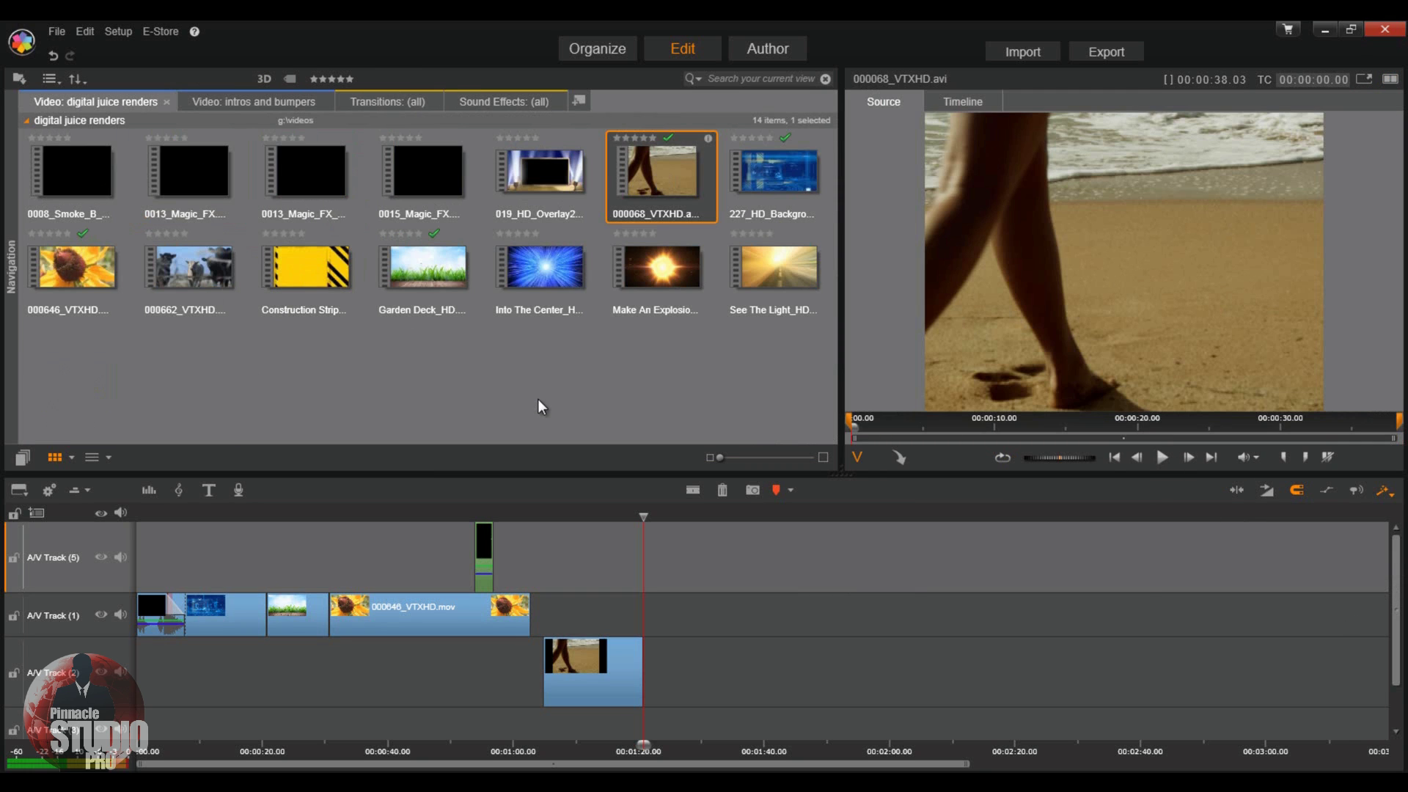
click(188, 267)
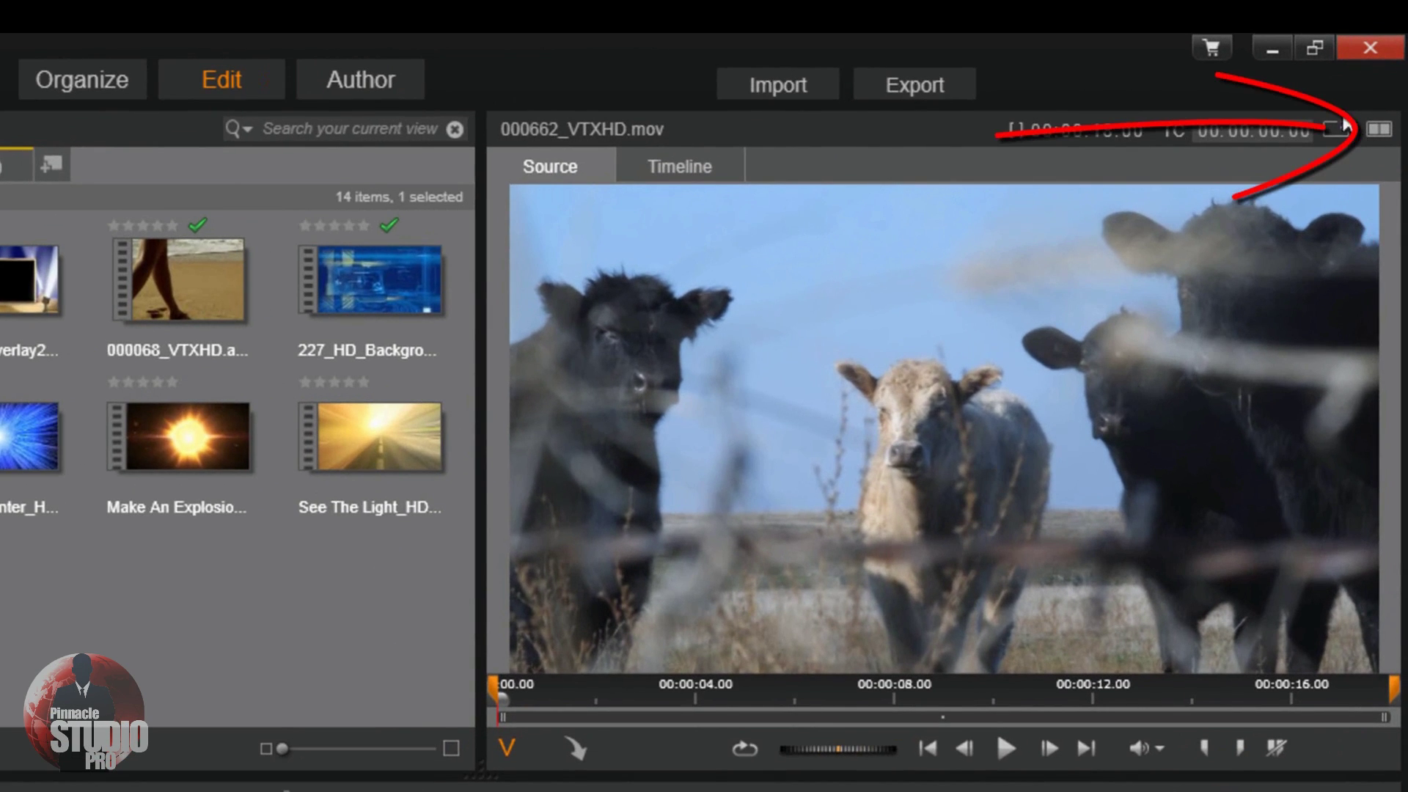
click(1379, 129)
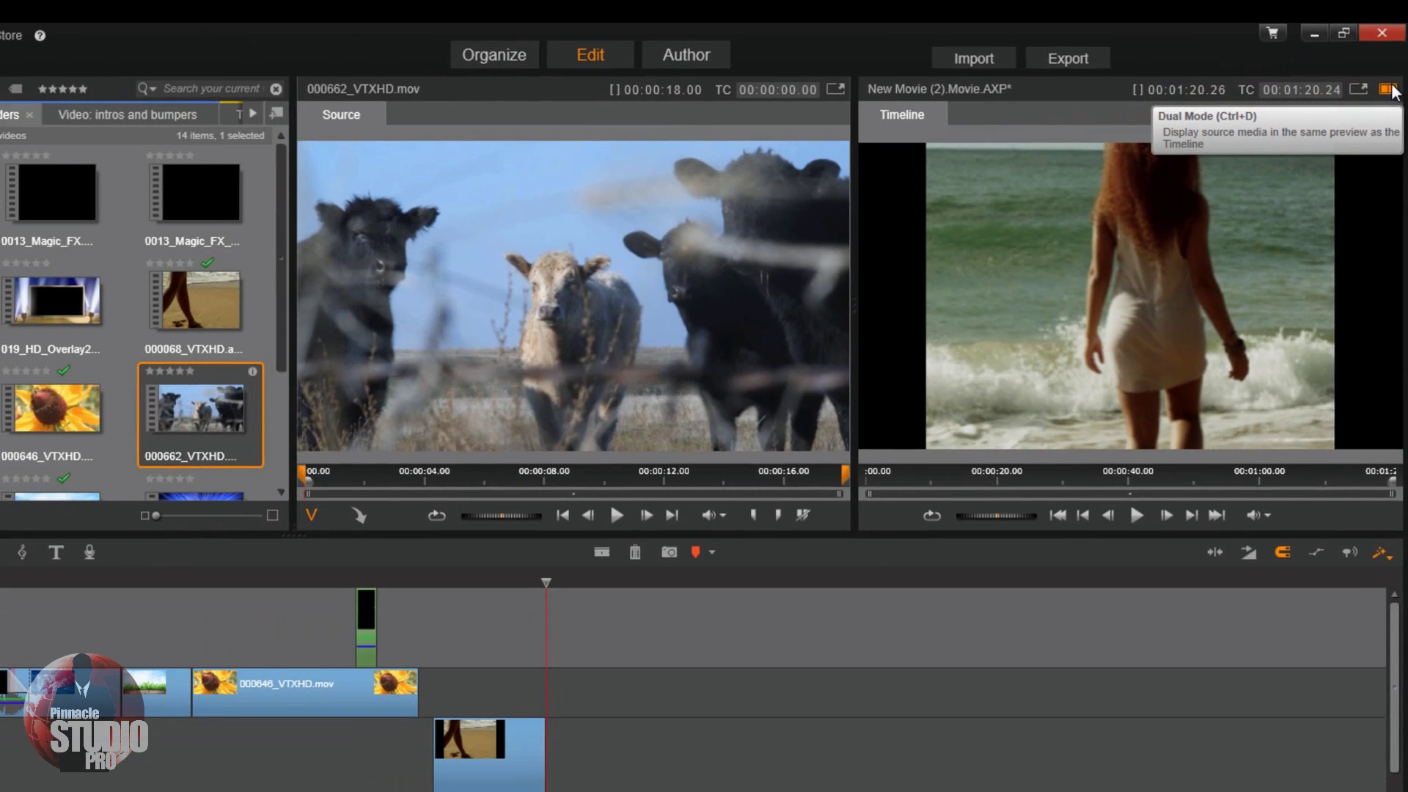